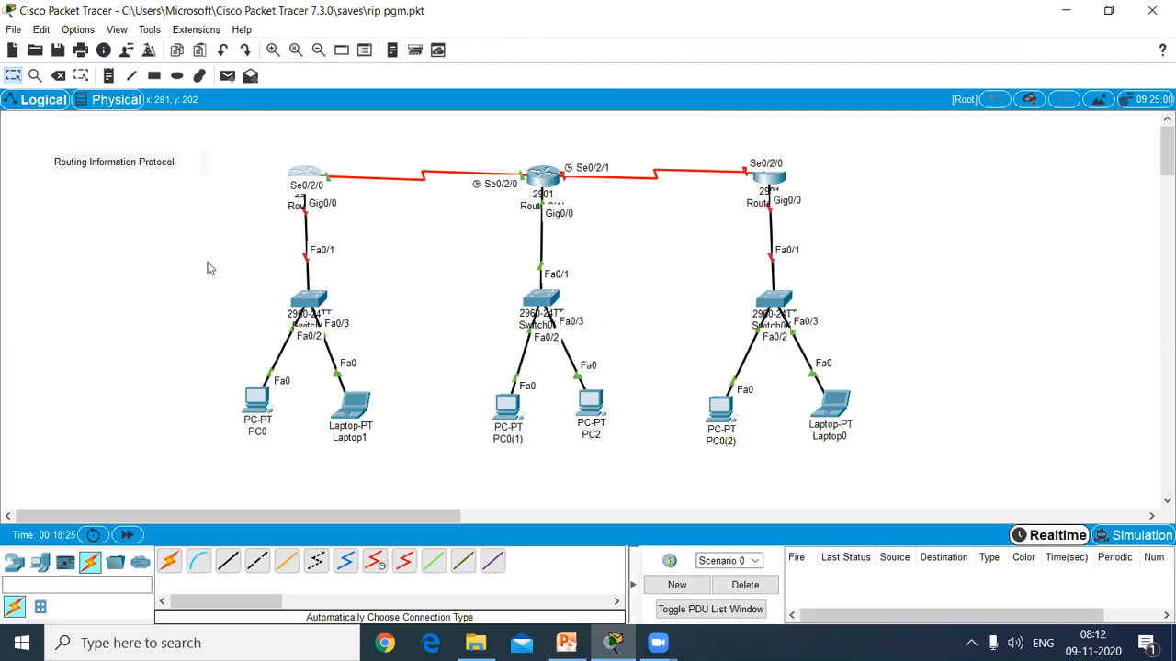
- Add the note 192.168.1.10 below PC0 and the note 192.168.1.11 below Laptop1
{"action": "mouse_move", "coordinate": [248, 427]}
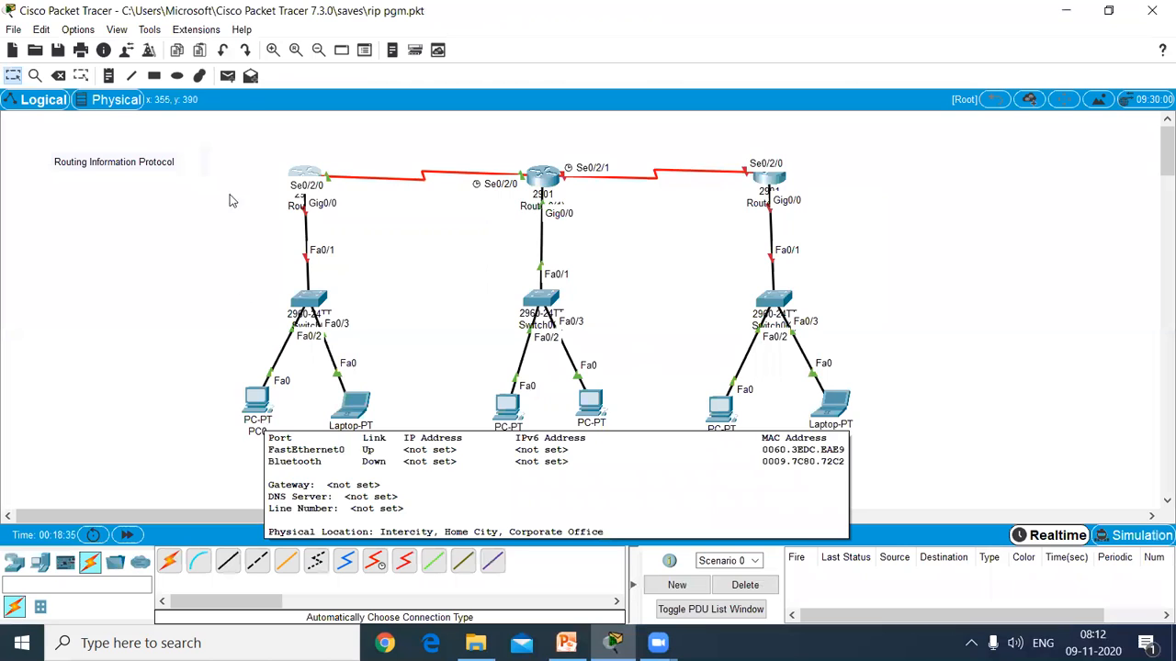
{"action": "left_click", "coordinate": [108, 76]}
{"action": "left_click", "coordinate": [210, 457]}
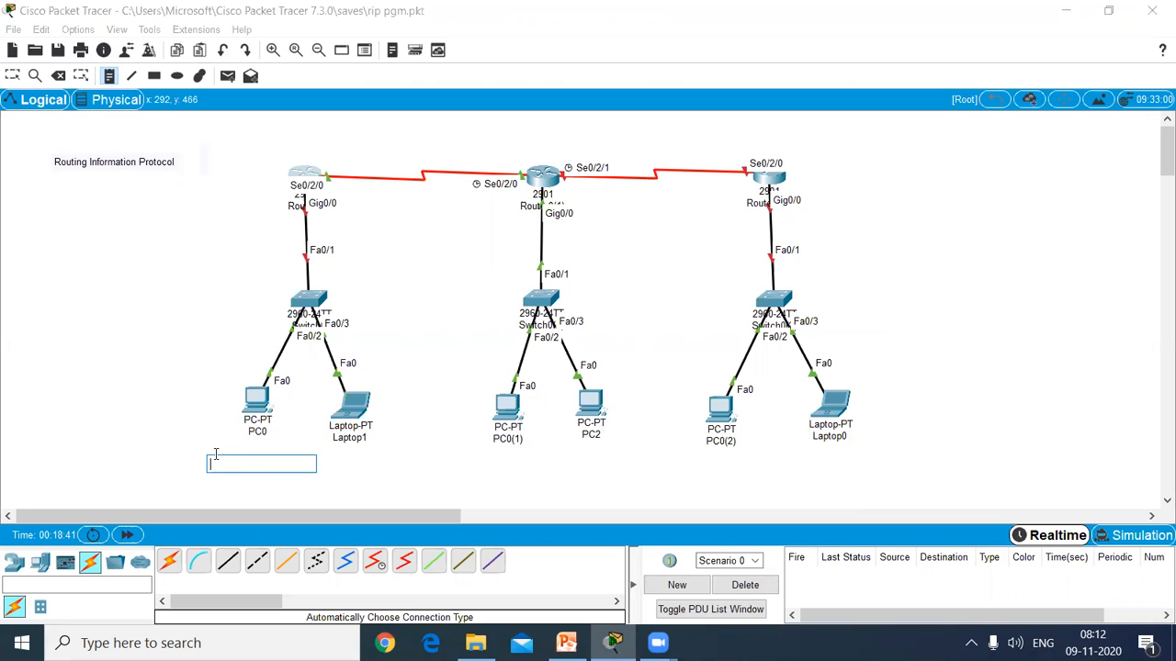
{"action": "type", "text": "192.168.1.10"}
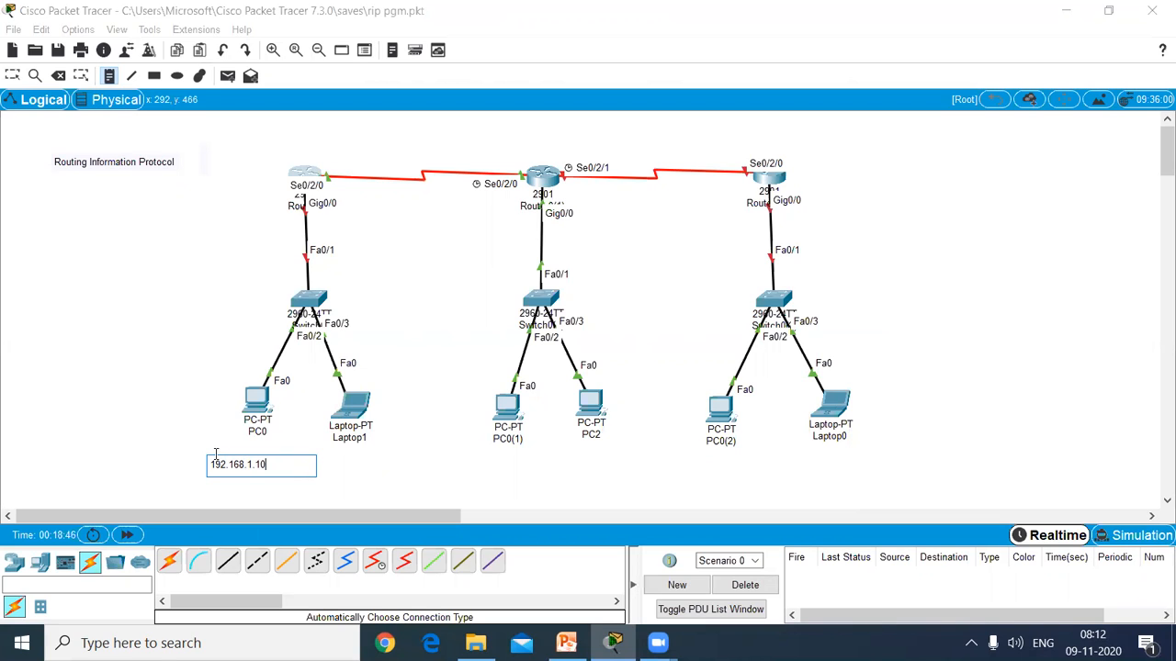
{"action": "left_click", "coordinate": [348, 464]}
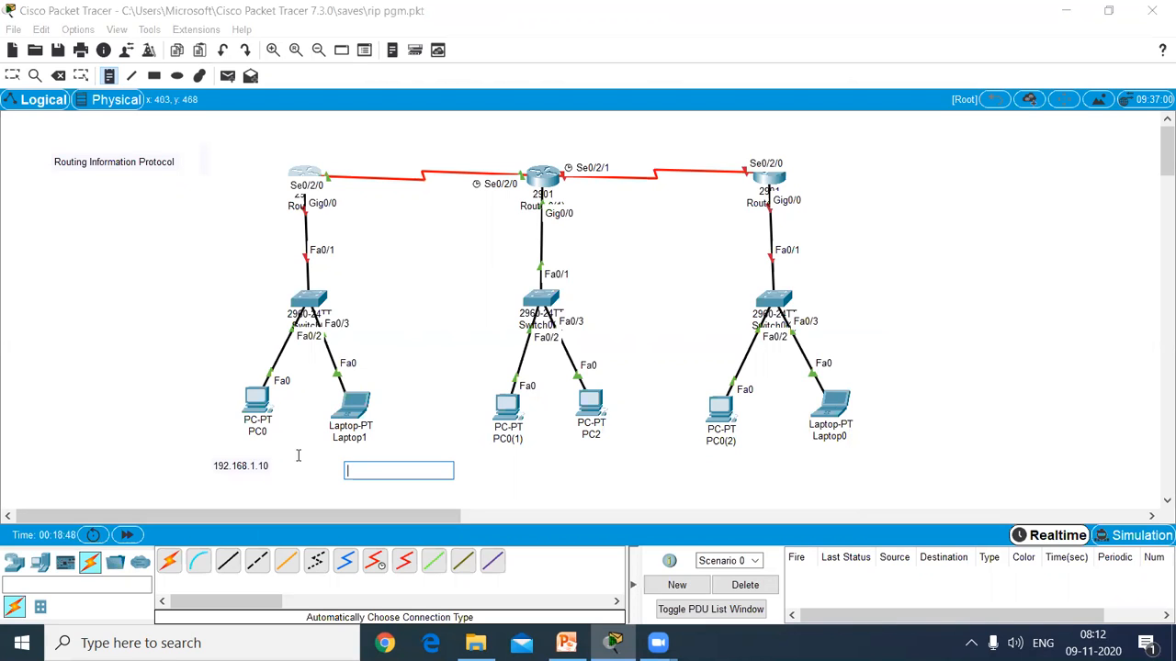
{"action": "left_click", "coordinate": [331, 459]}
{"action": "type", "text": "192.16"}
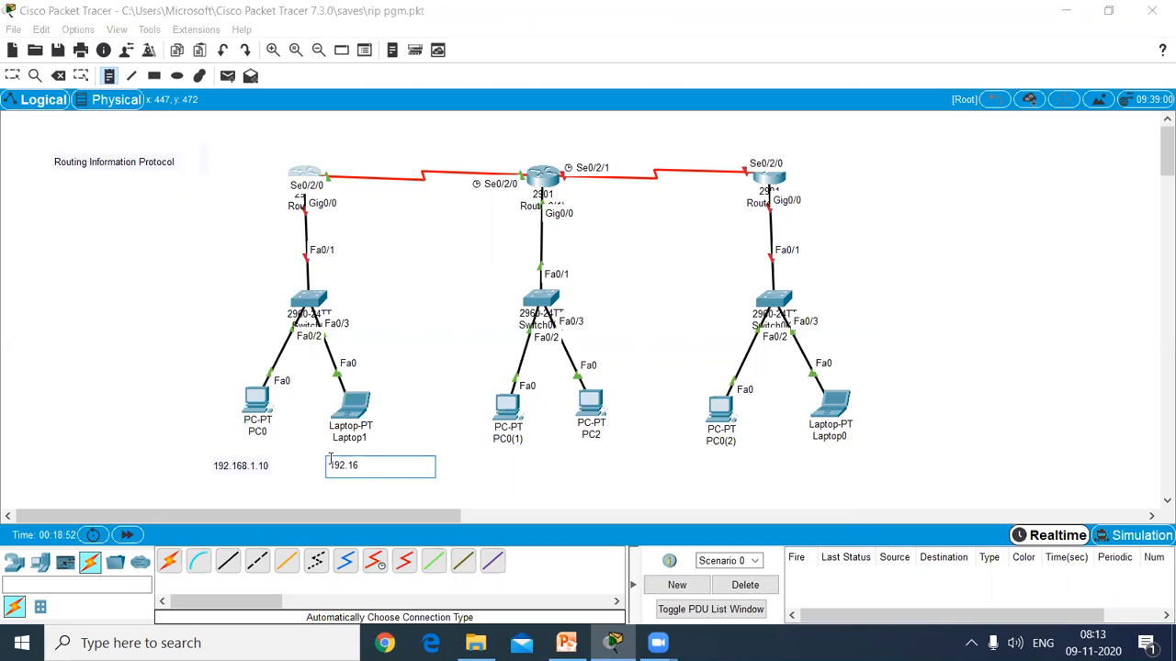
{"action": "type", "text": "8.1.11"}
- Add the note 192.168.2.10 below PC0(1) and the note 192.168.2.11 below PC2
{"action": "left_click", "coordinate": [479, 456]}
{"action": "type", "text": "1"}
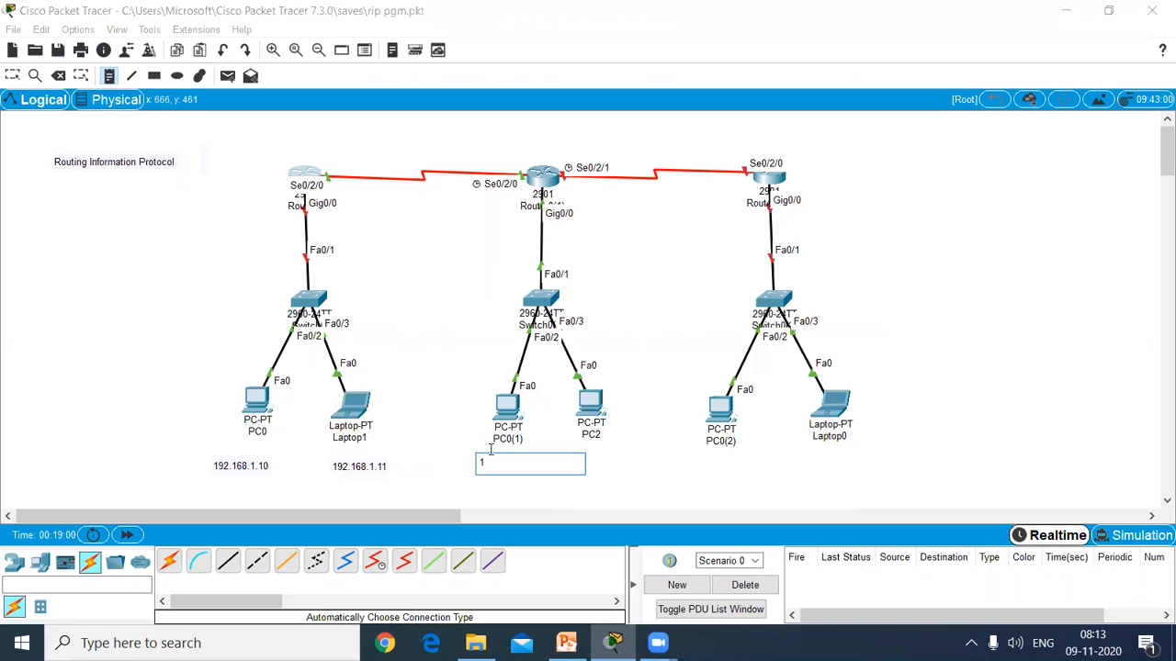
{"action": "type", "text": "92.168.2.10"}
{"action": "left_click", "coordinate": [584, 438]}
{"action": "left_click", "coordinate": [572, 449]}
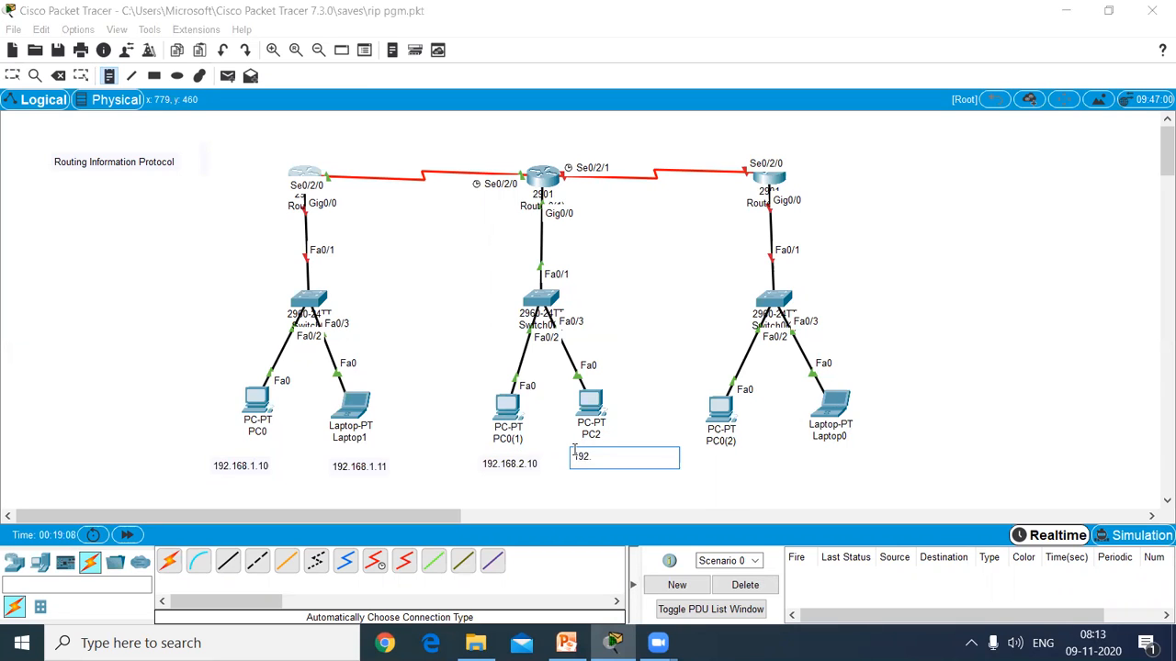
{"action": "type", "text": "192.168.2.11"}
- Add the note 192.168.3.10 and position it directly below PC0(2)
{"action": "left_click", "coordinate": [760, 469]}
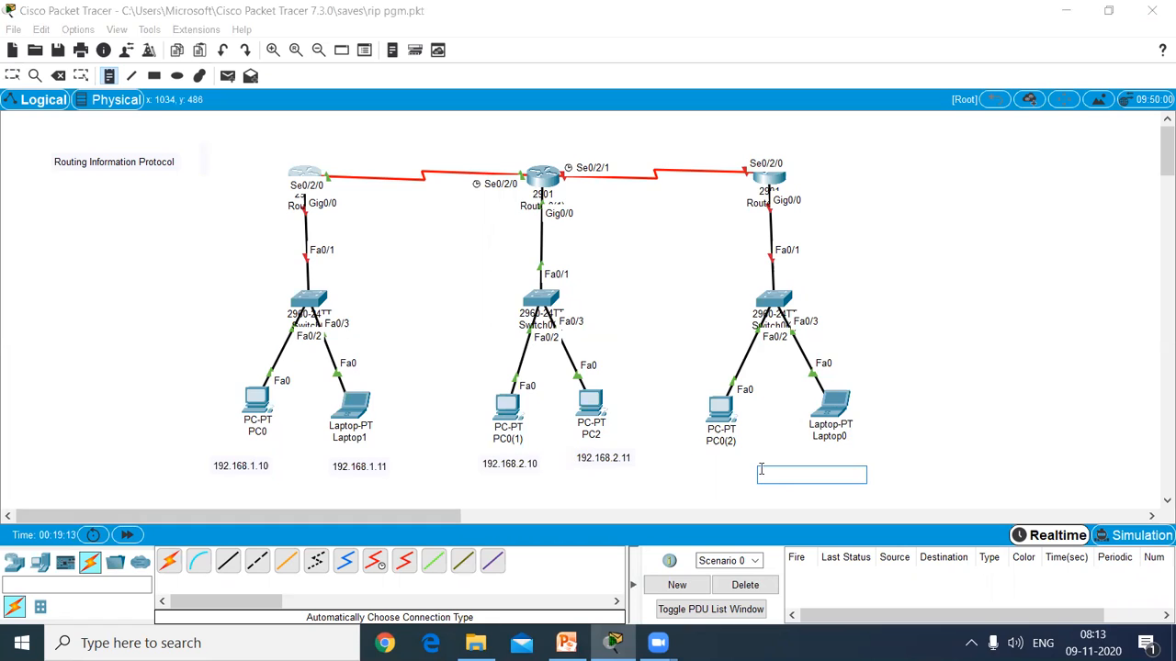
{"action": "type", "text": "192.168"}
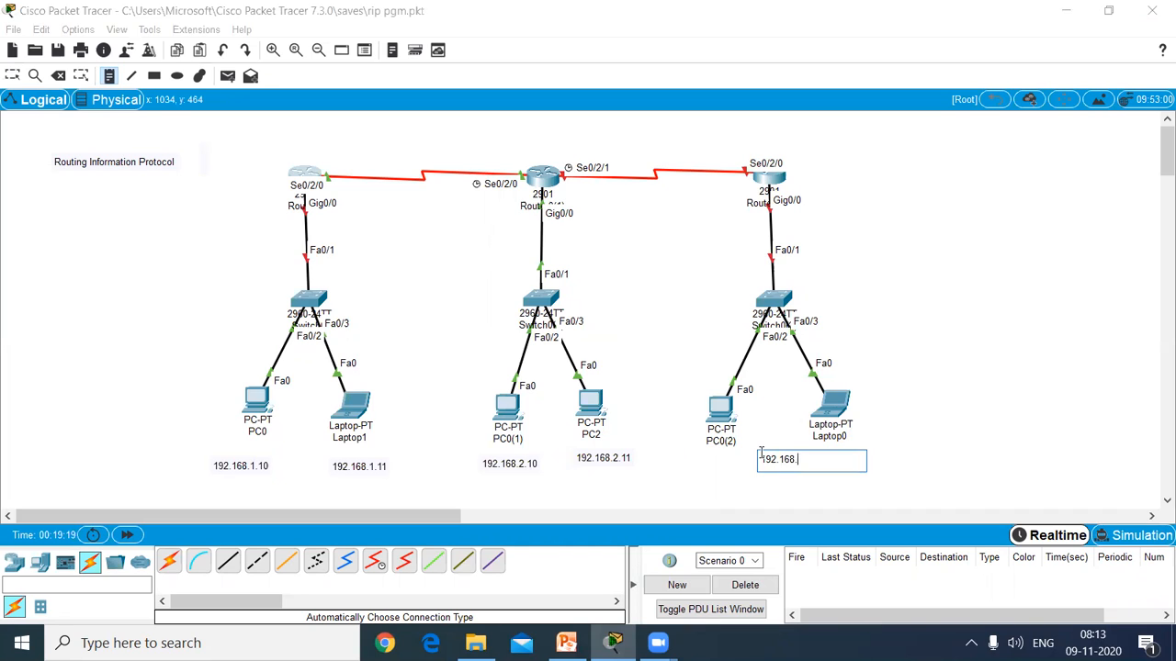
{"action": "type", "text": ".3.10"}
{"action": "left_click", "coordinate": [911, 489]}
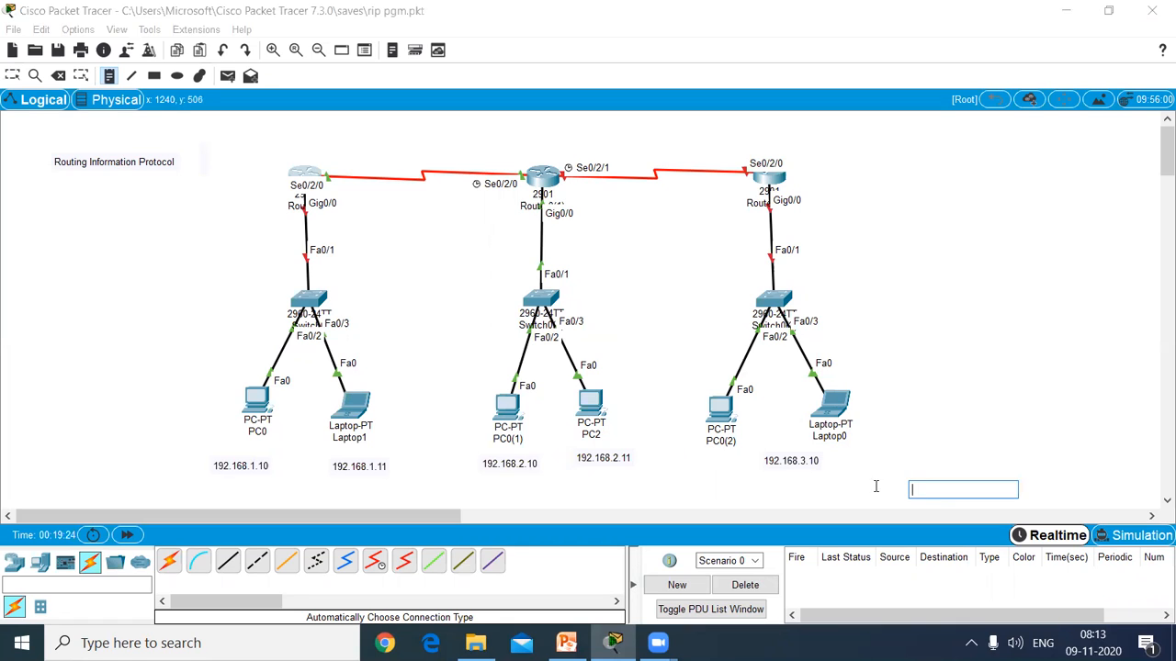
{"action": "left_click", "coordinate": [757, 459]}
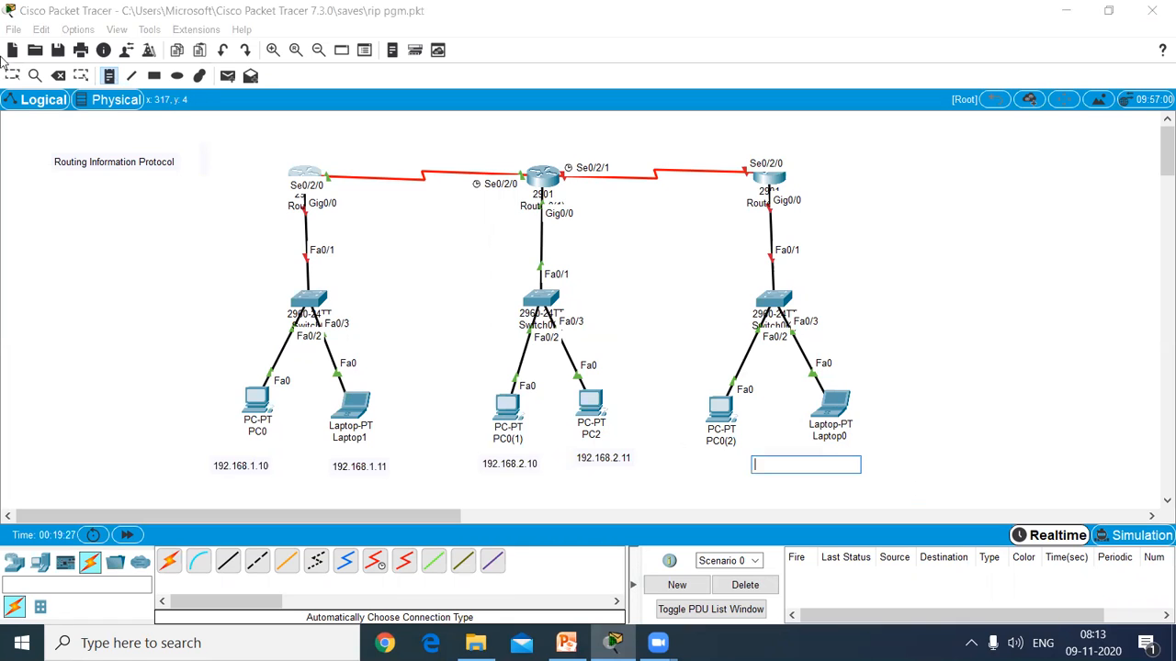
{"action": "left_click", "coordinate": [718, 475]}
{"action": "left_click_drag", "start_coordinate": [780, 466], "coordinate": [722, 458]}
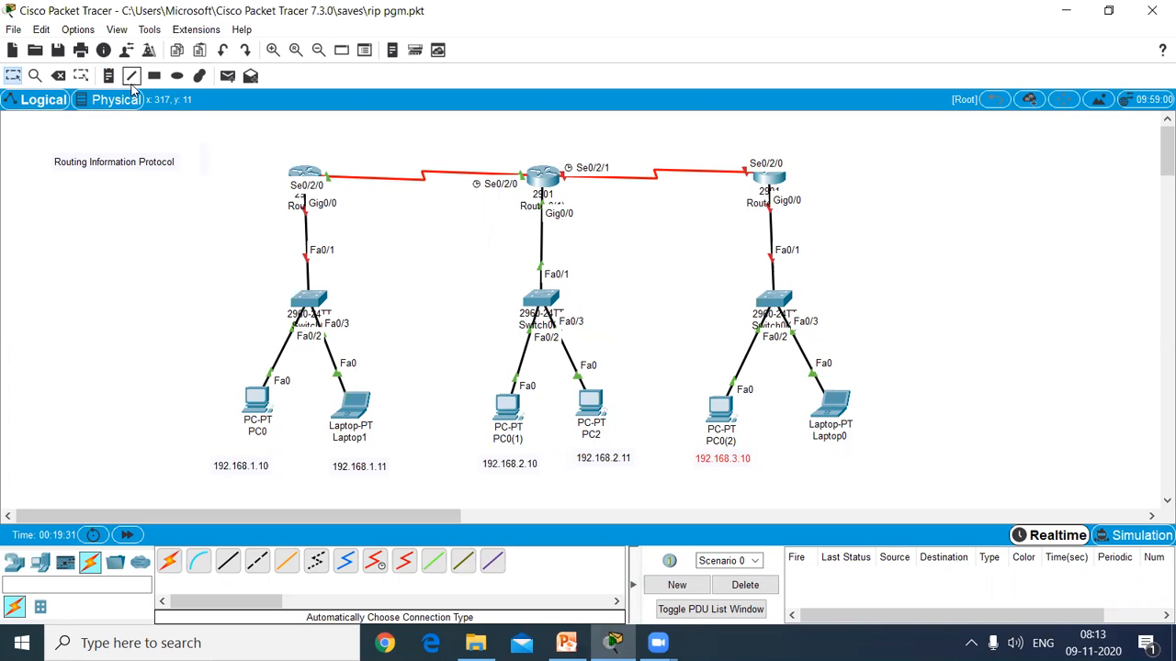
- Add the note 192.168.3.11 below Laptop0
{"action": "left_click", "coordinate": [108, 76]}
{"action": "key", "text": "Escape"}
{"action": "left_click", "coordinate": [108, 75]}
{"action": "left_click", "coordinate": [810, 454]}
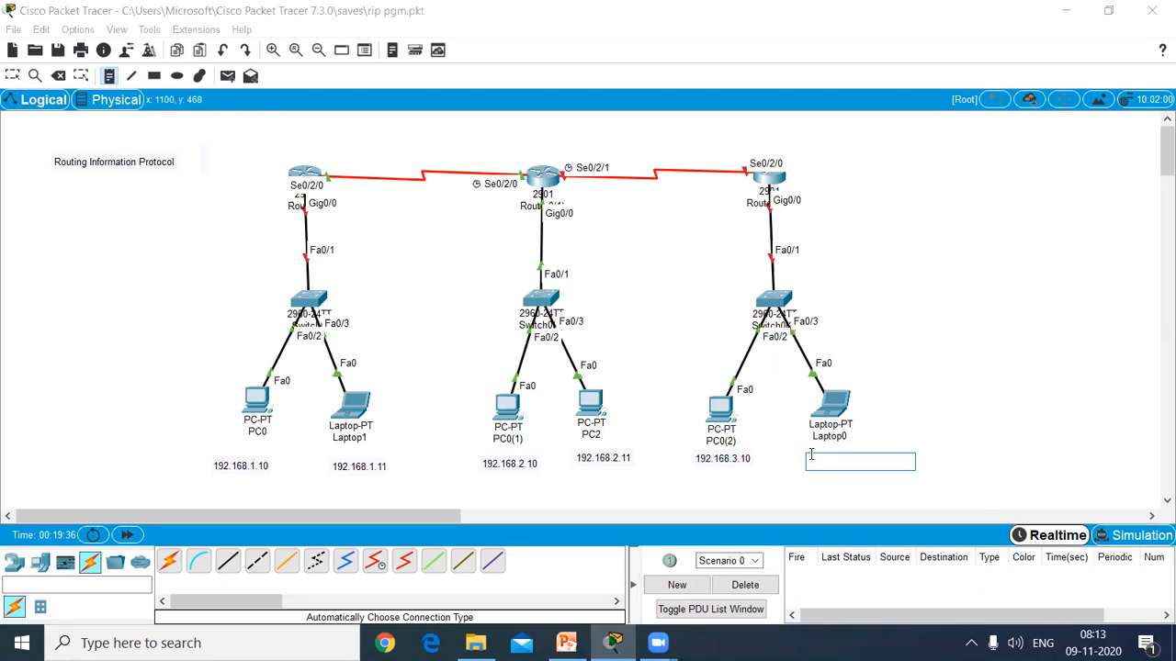
{"action": "type", "text": "192.168.3.11"}
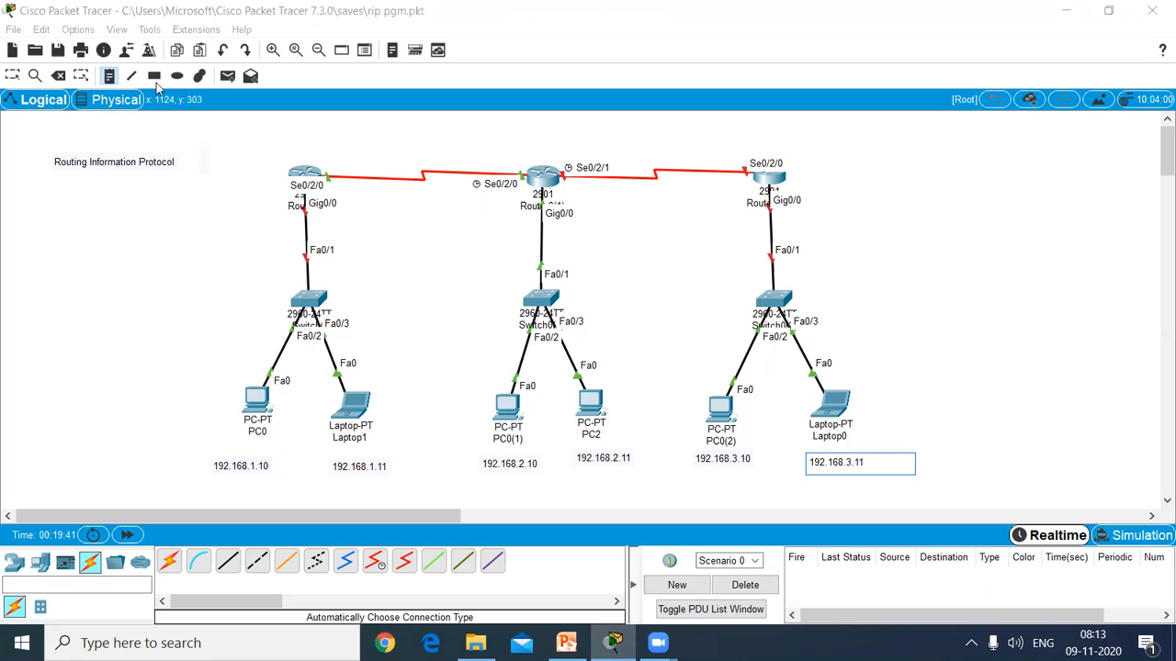
- Label the three routers from first to third with the notes Lab1, Lab2 and Lab3 above them
{"action": "left_click", "coordinate": [278, 128]}
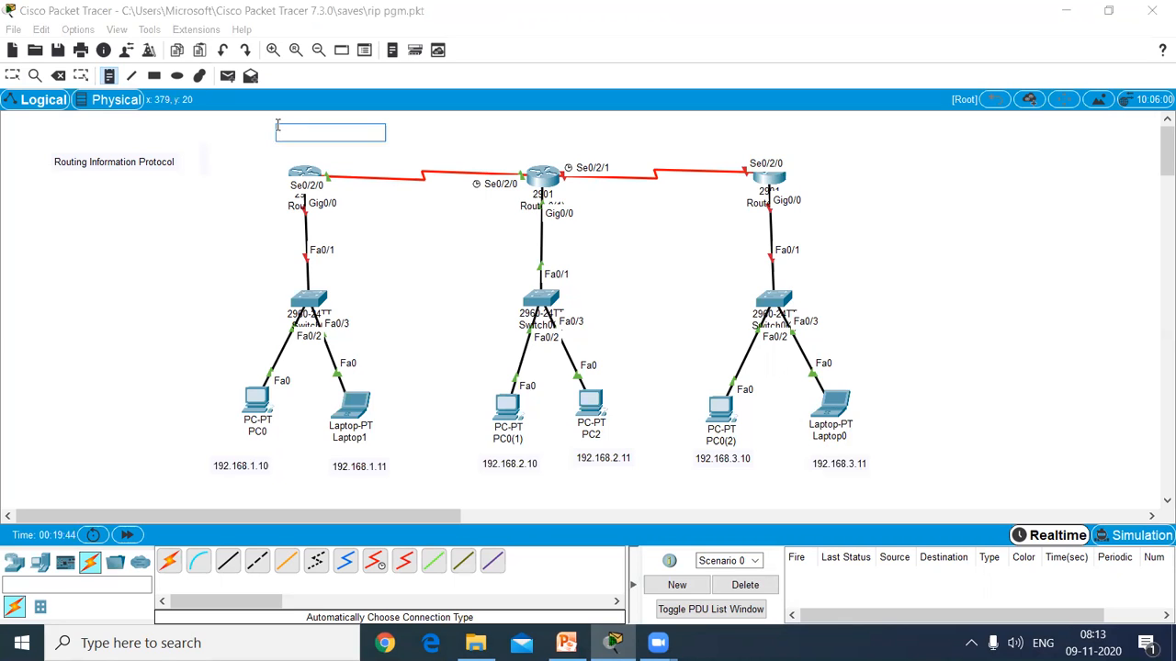
{"action": "type", "text": "La"}
{"action": "type", "text": "n"}
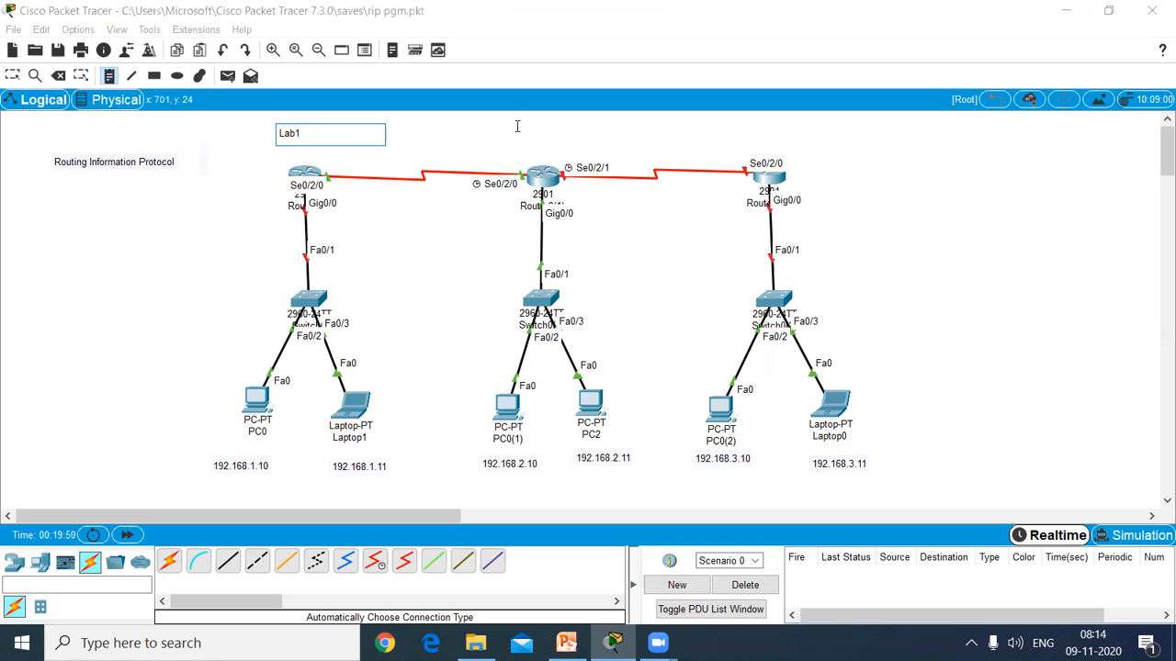
{"action": "left_click", "coordinate": [522, 124]}
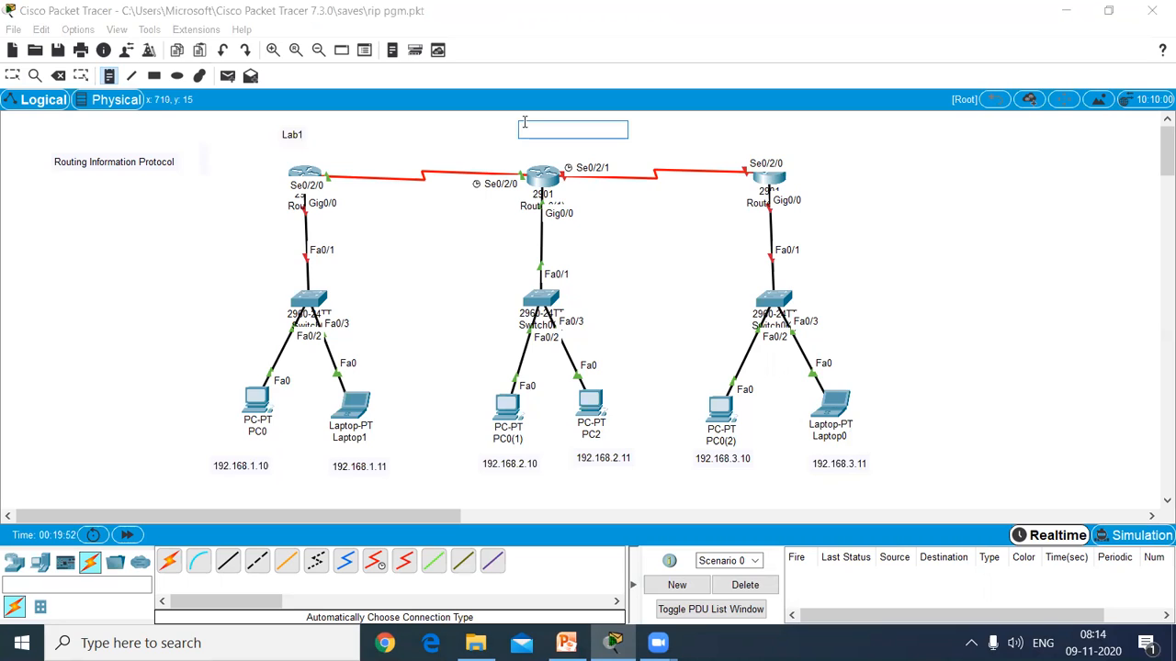
{"action": "type", "text": "C"}
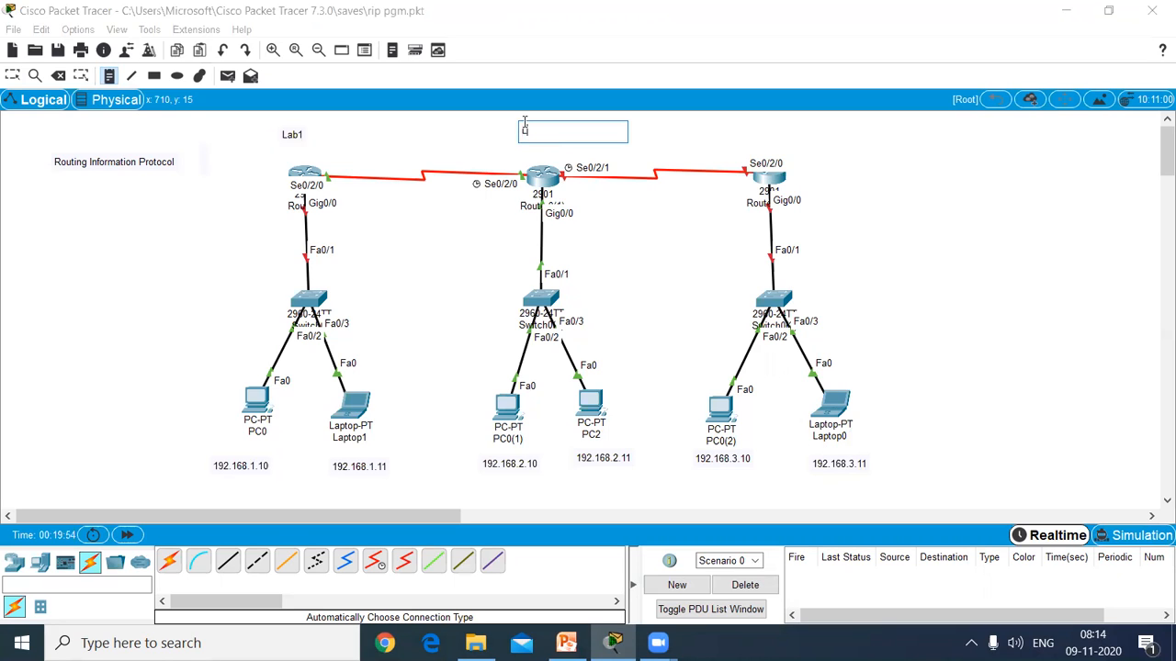
{"action": "type", "text": "ab2"}
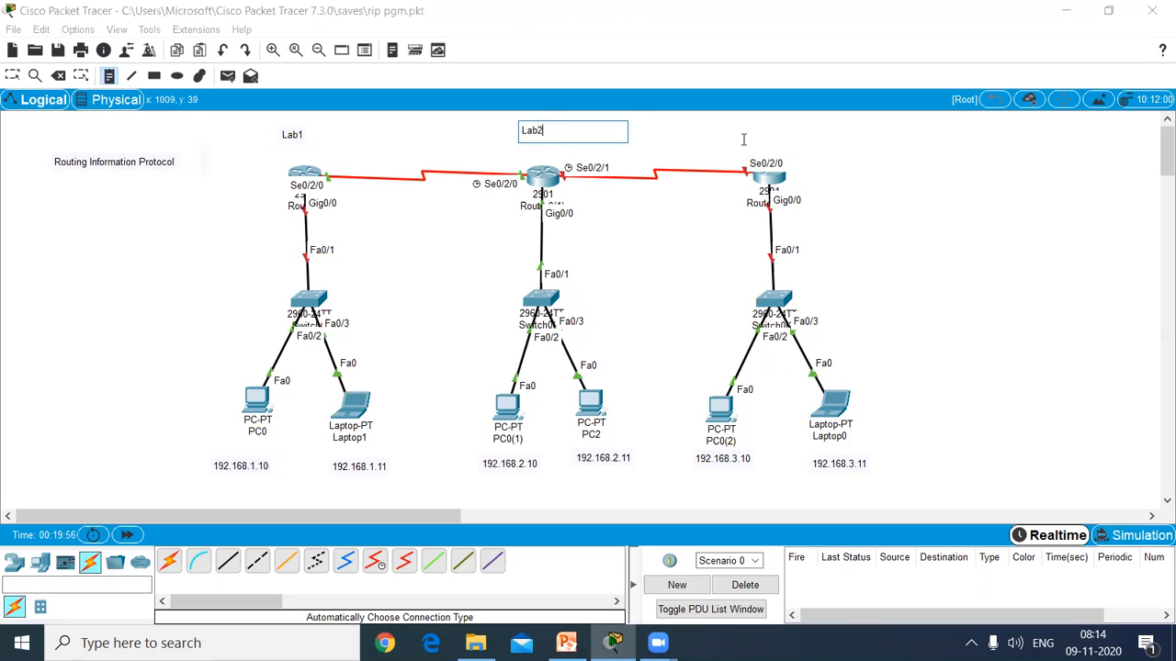
{"action": "left_click", "coordinate": [772, 126]}
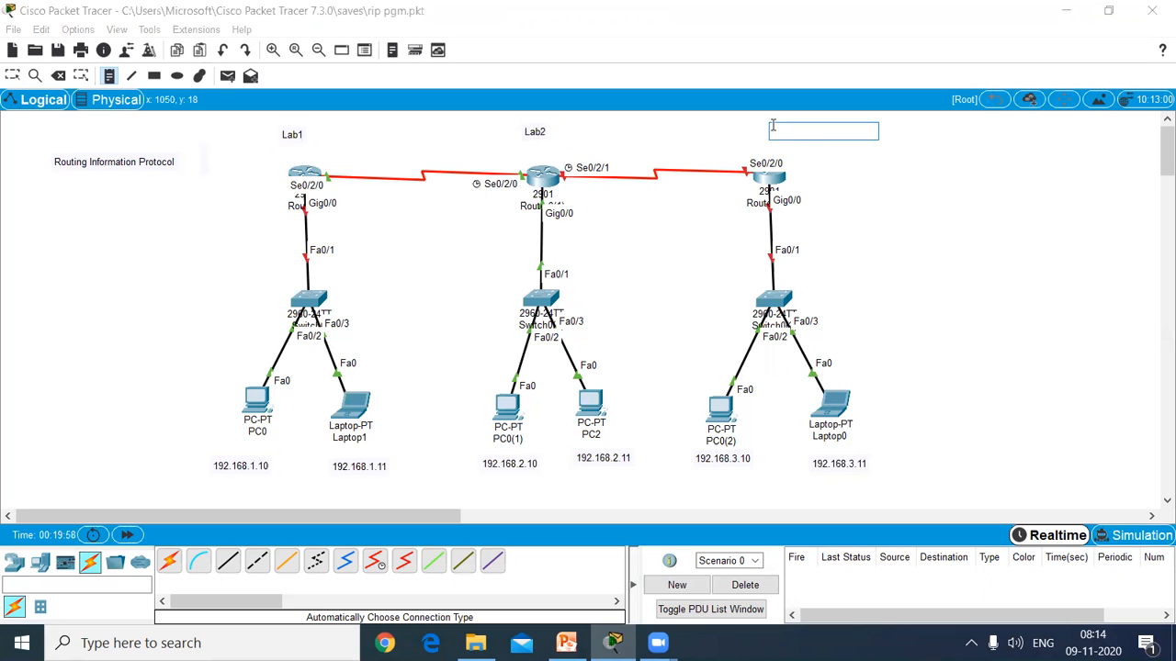
{"action": "type", "text": "Lab3"}
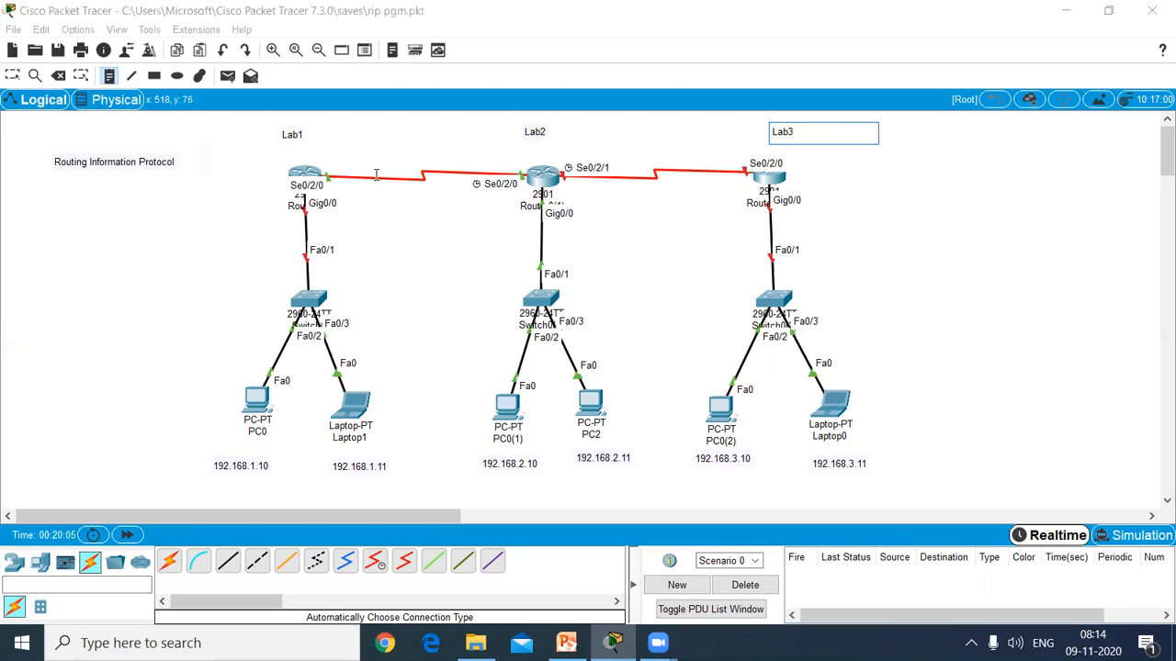
- Annotate the serial link between the Lab1 and Lab2 routers with 192.168.4.1 at the Lab1 end and 192.168.4.2 at the Lab2 end
{"action": "left_click", "coordinate": [327, 167]}
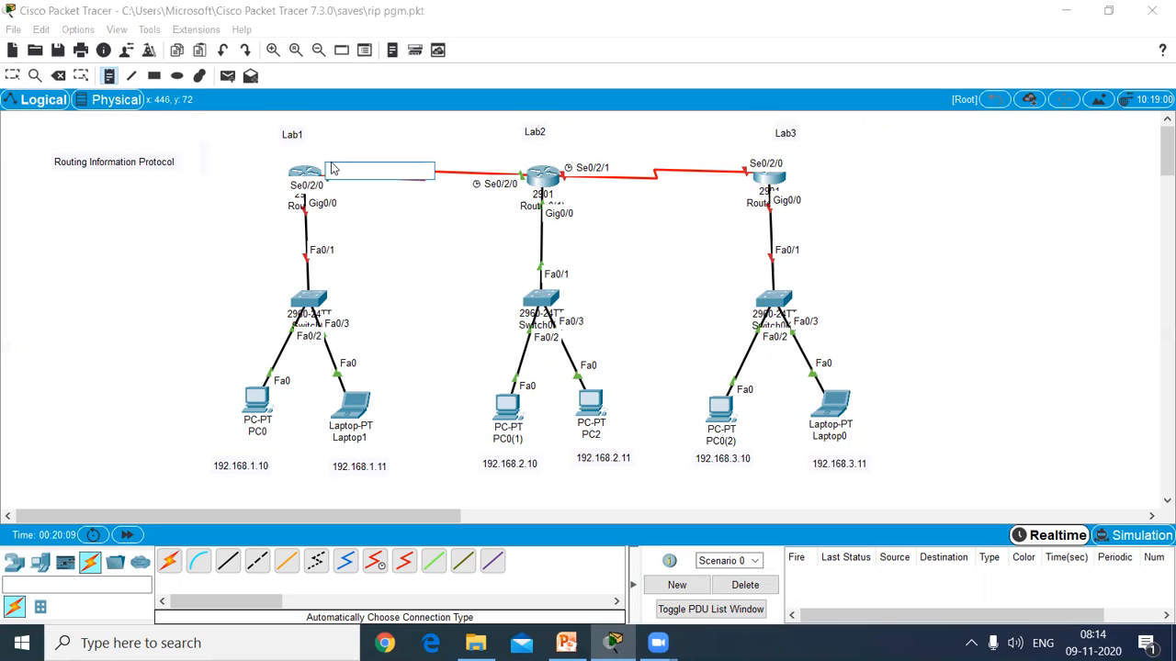
{"action": "type", "text": "192.168"}
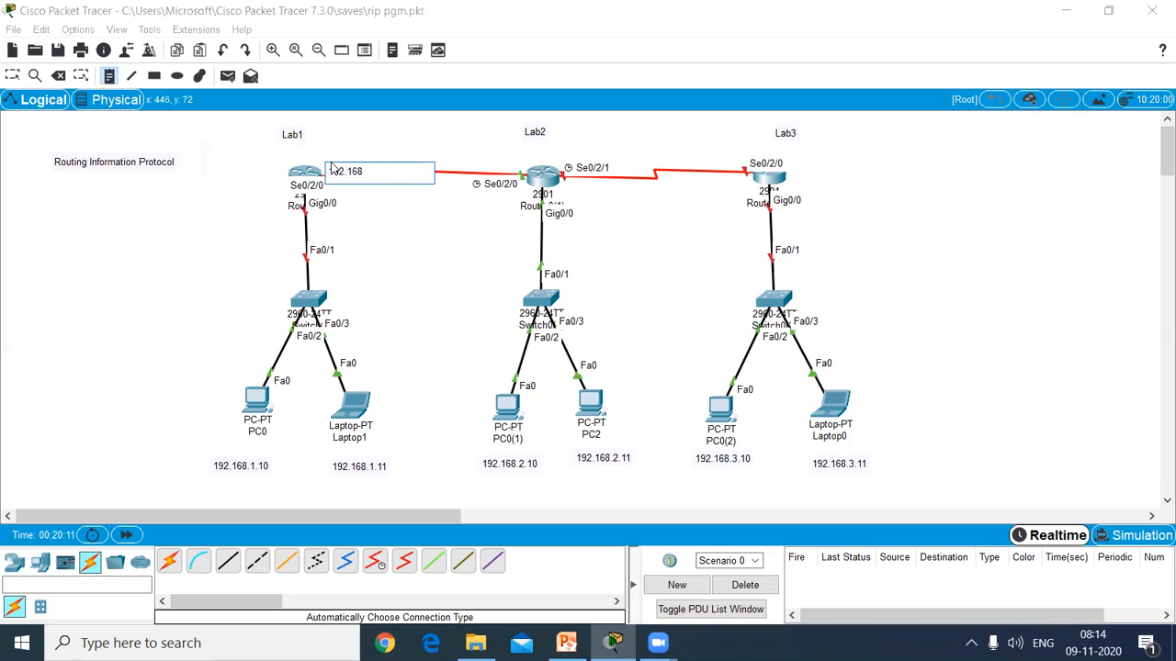
{"action": "type", "text": ".4.1"}
{"action": "left_click", "coordinate": [462, 163]}
{"action": "type", "text": "192"}
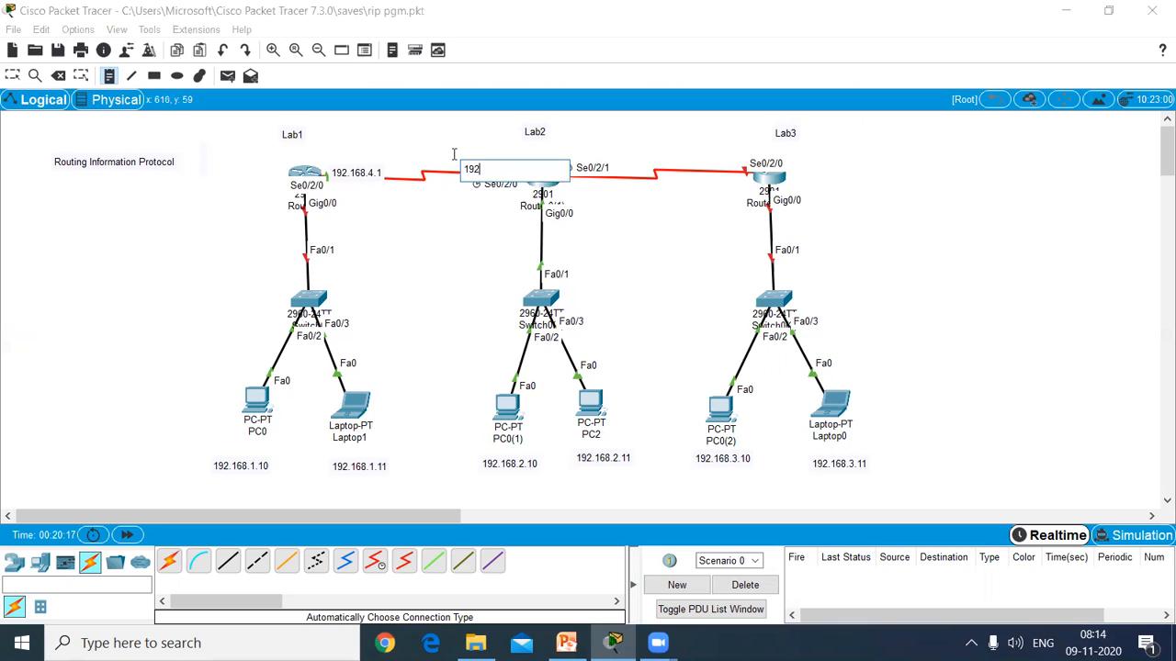
{"action": "type", "text": ".168.4.2"}
- Annotate the serial link between the Lab2 and Lab3 routers with 192.168.5.1 at the Lab2 end and 192.168.5.2 at the Lab3 end
{"action": "left_click", "coordinate": [576, 154]}
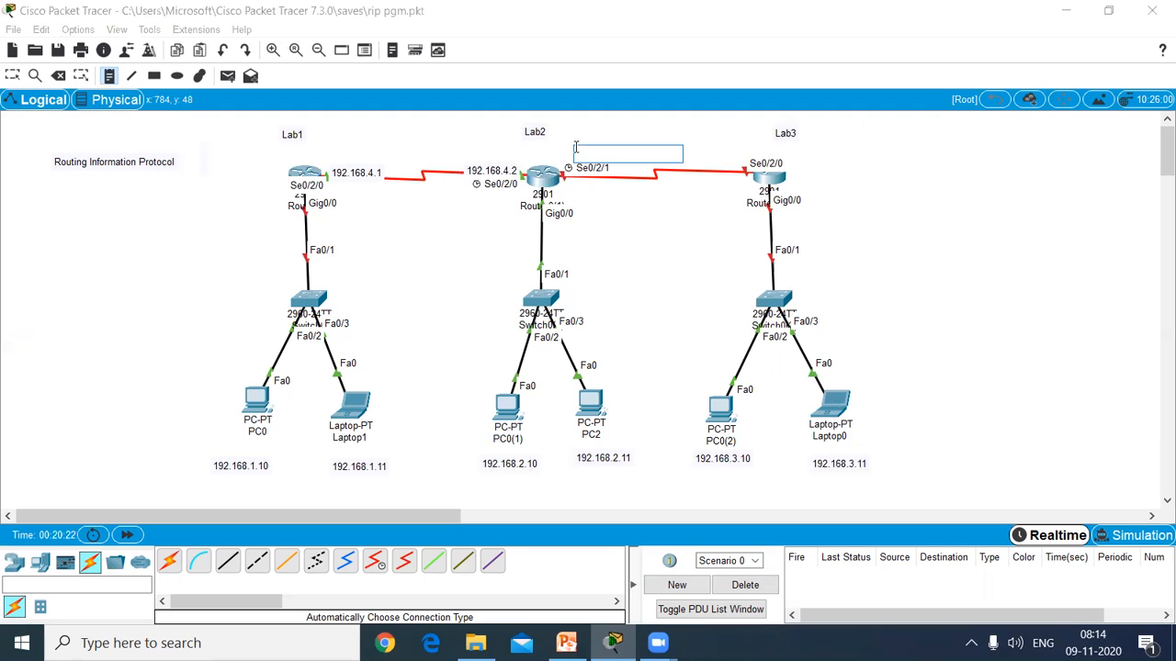
{"action": "type", "text": "192.168.5.1"}
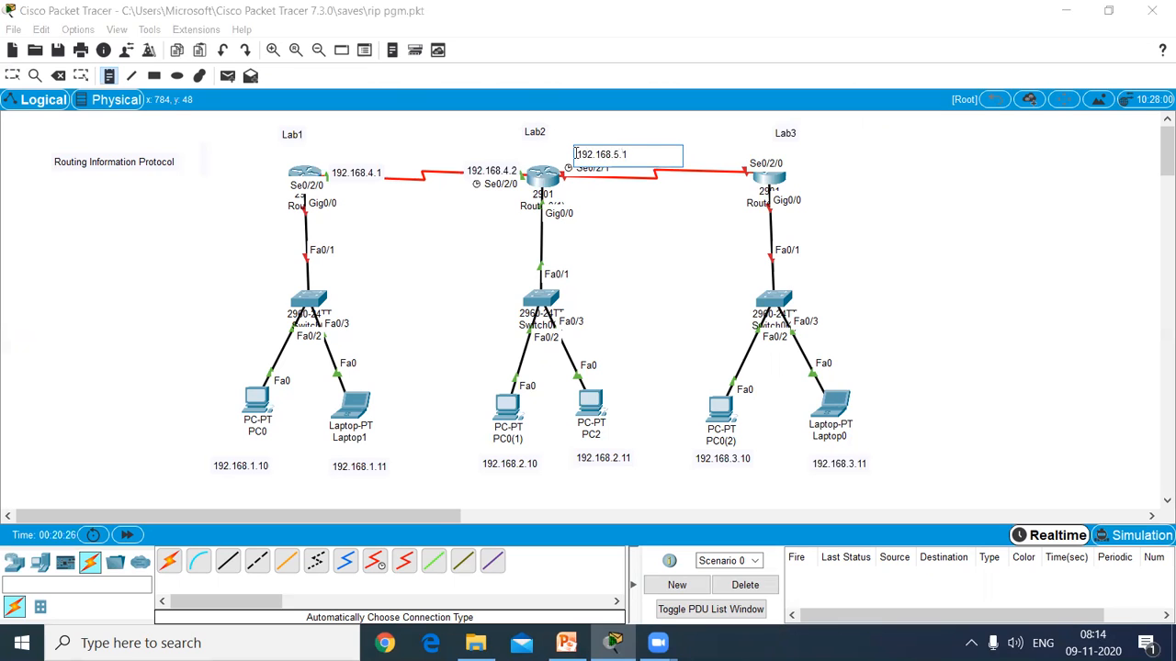
{"action": "left_click", "coordinate": [701, 164]}
{"action": "left_click", "coordinate": [691, 153]}
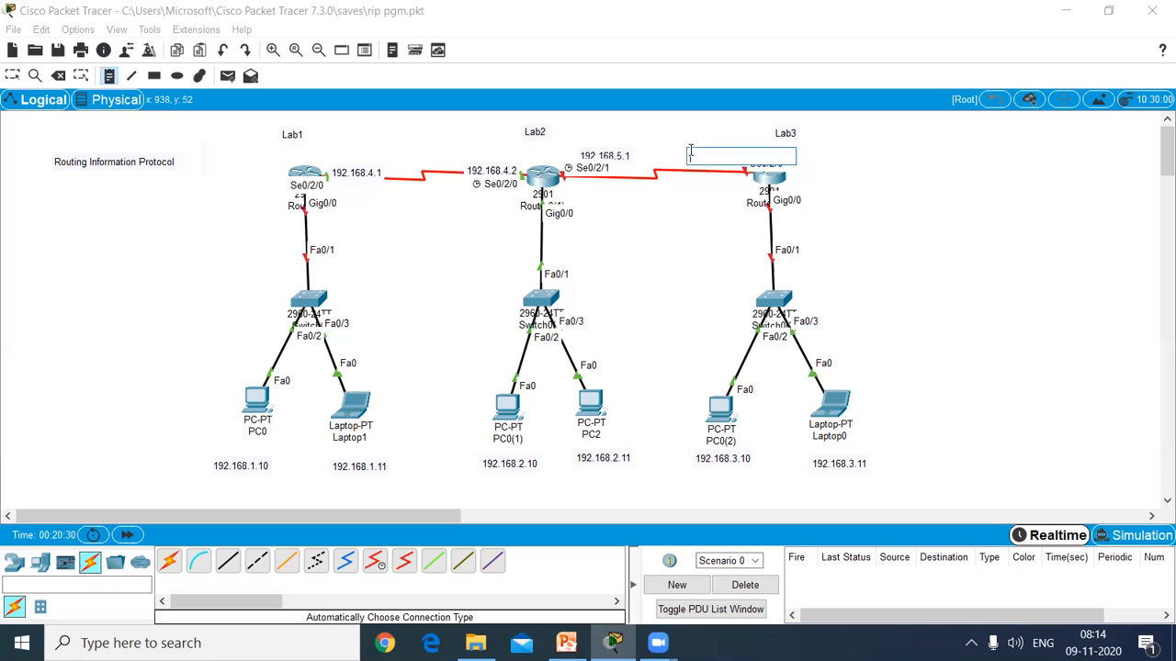
{"action": "type", "text": "192.168.5.2"}
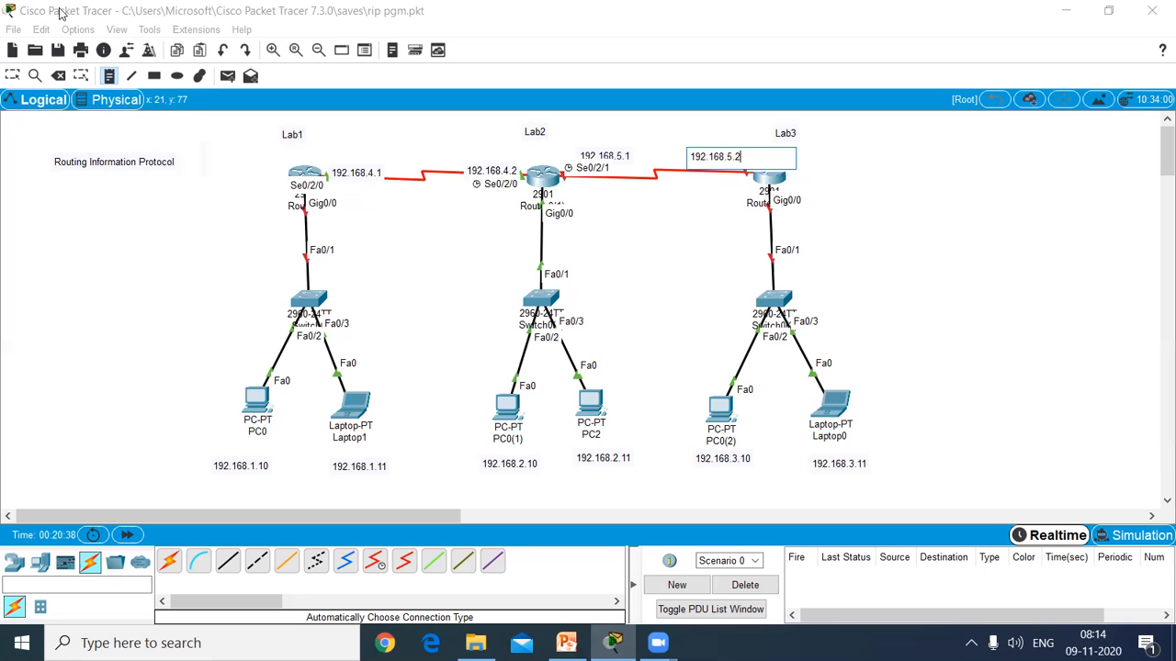
- Add notes for the routers' Gig0/0 addresses: 192.168.1.1 for Lab1, 192.168.2.1 for Lab2 and 192.168.3.1 for Lab3
{"action": "left_click", "coordinate": [259, 214]}
{"action": "type", "text": "192.168.1.1"}
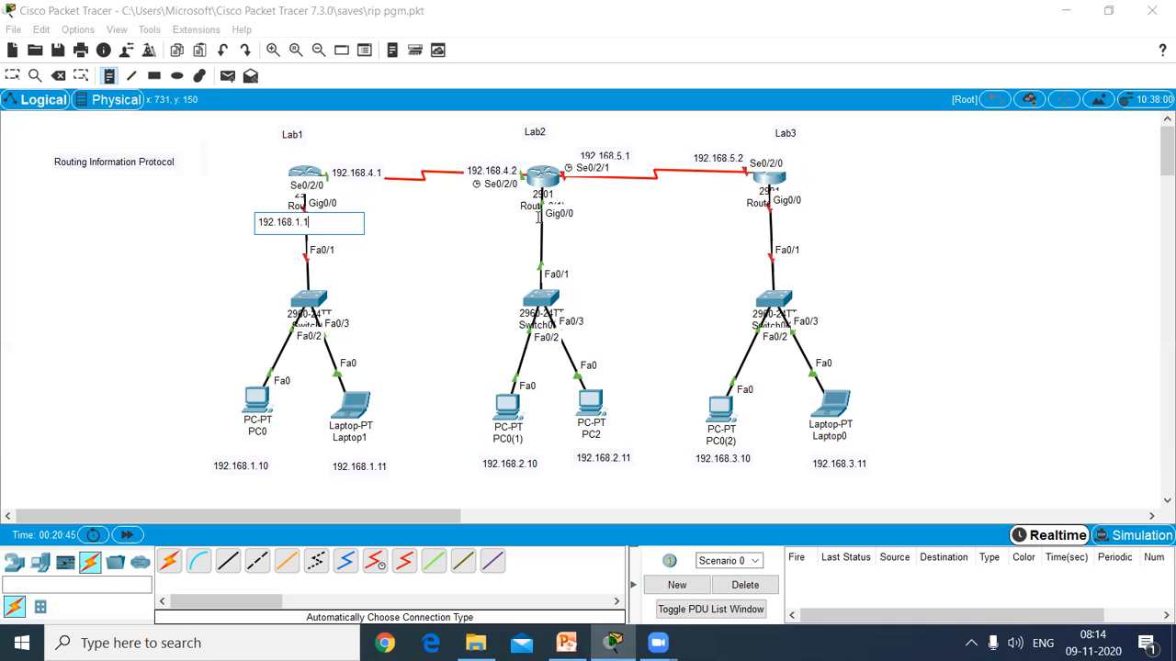
{"action": "left_click", "coordinate": [515, 233]}
{"action": "type", "text": "192.168"}
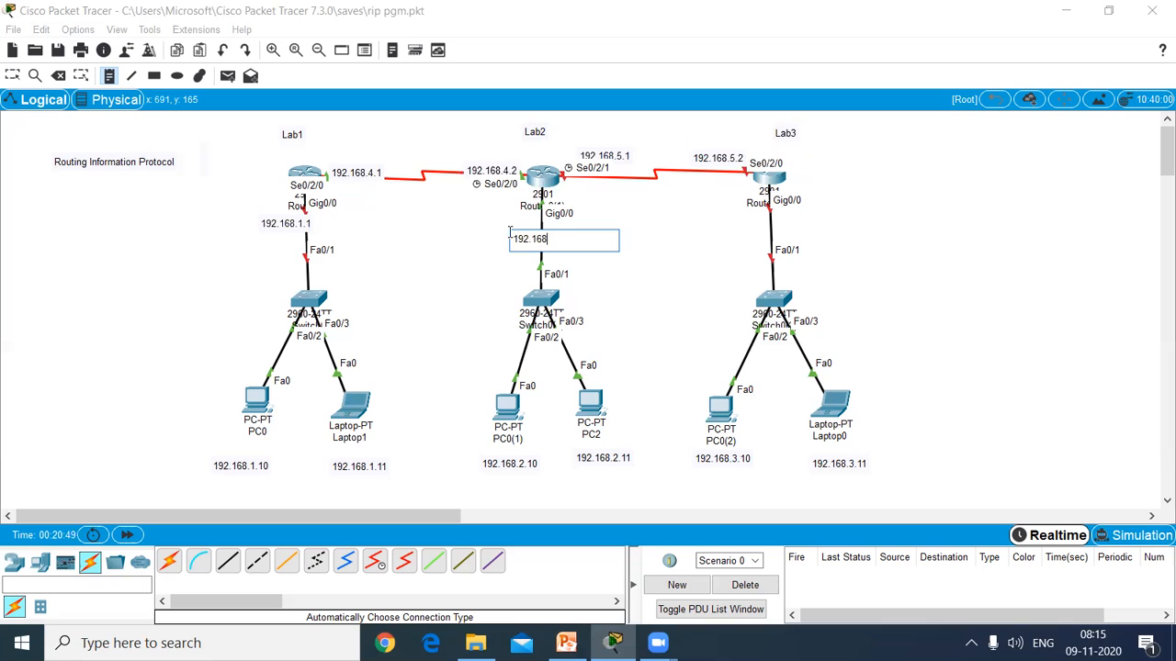
{"action": "type", "text": ".2.1"}
{"action": "left_click", "coordinate": [747, 226]}
{"action": "type", "text": "192"}
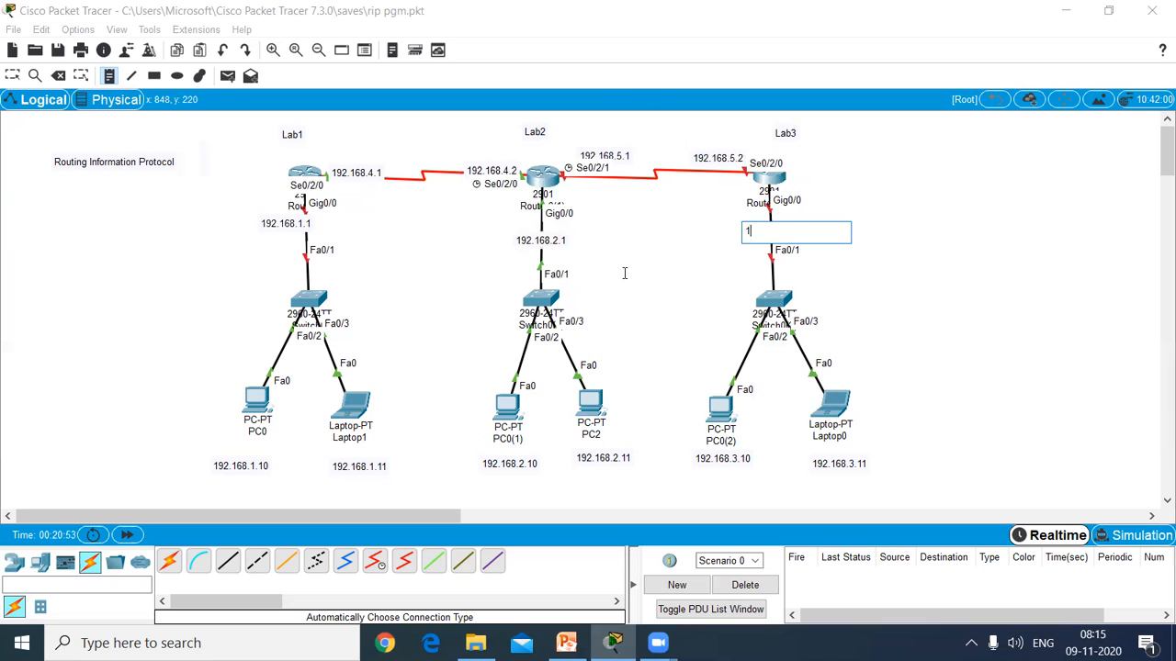
{"action": "type", "text": ".168.3.1"}
{"action": "left_click", "coordinate": [15, 81]}
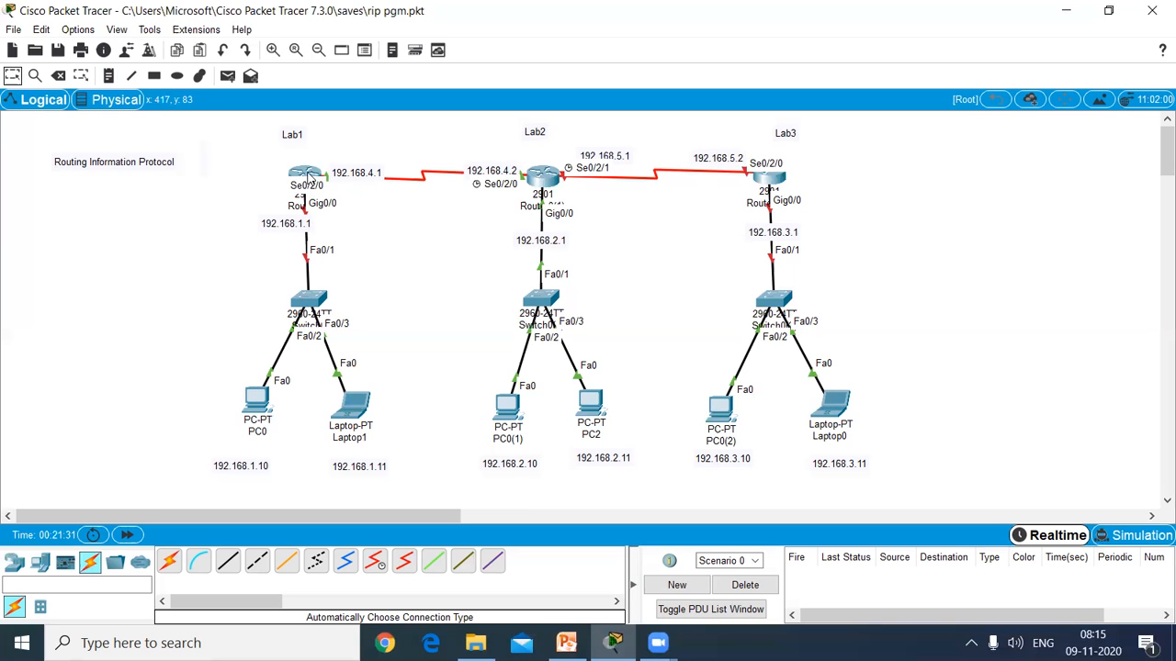
- Turn on the Lab1 router's GigabitEthernet0/0 port and assign it IP address 192.168.1.1 with subnet mask 255.255.255.0
{"action": "mouse_move", "coordinate": [310, 177]}
{"action": "left_click", "coordinate": [310, 175]}
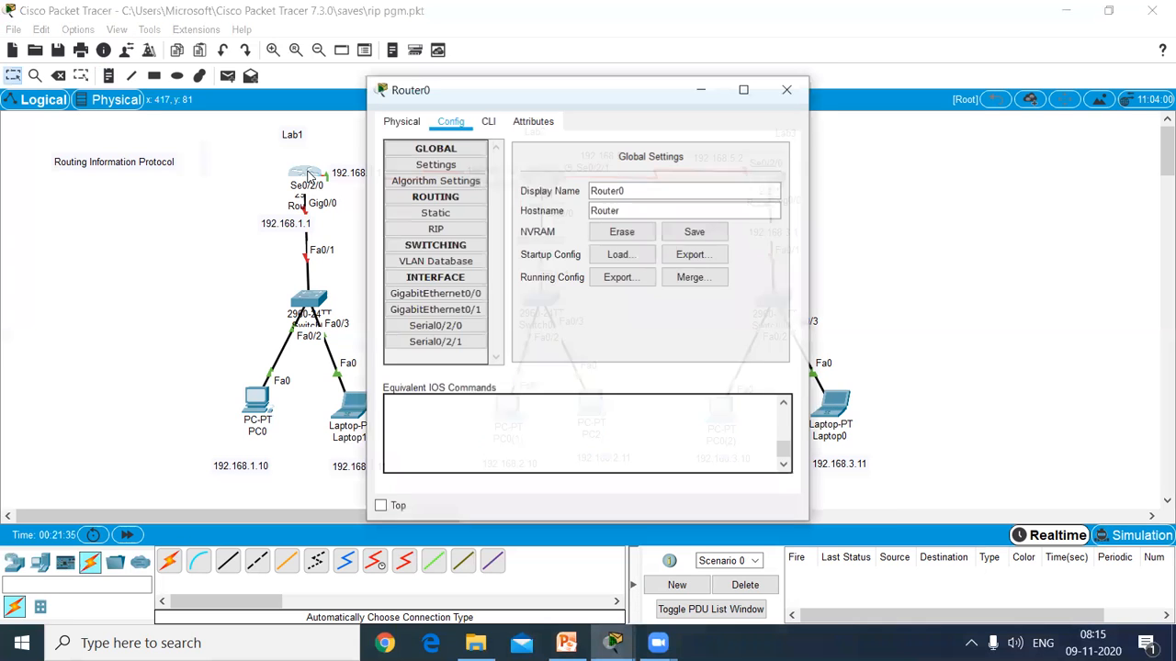
{"action": "left_click_drag", "start_coordinate": [586, 98], "coordinate": [741, 89]}
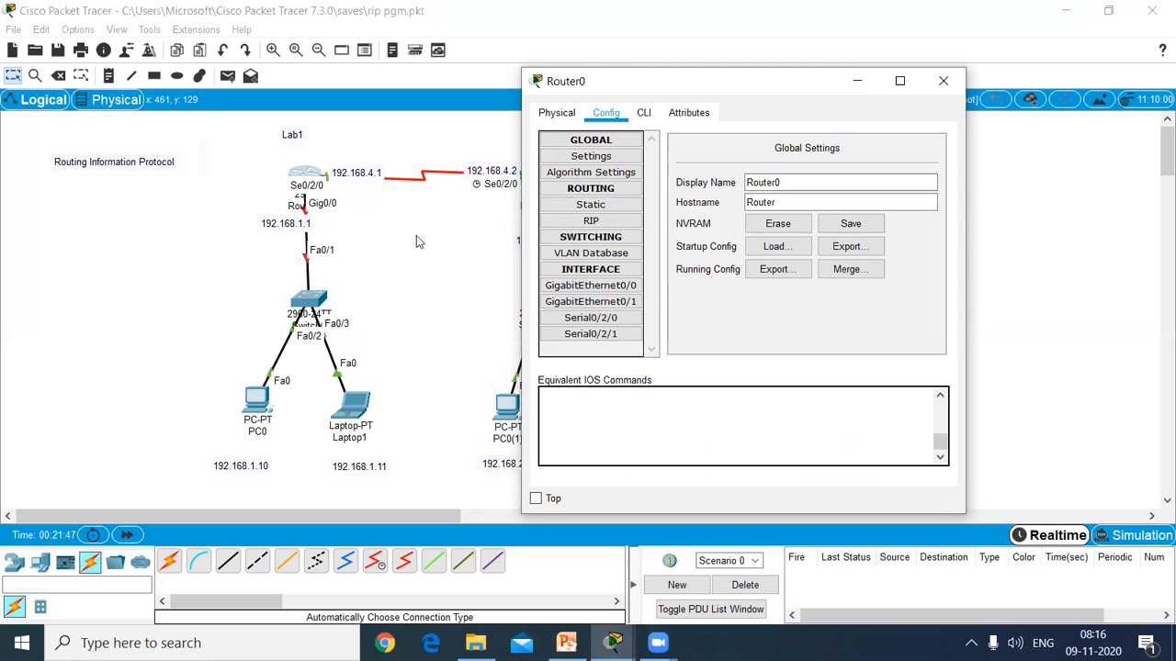
{"action": "left_click", "coordinate": [566, 291]}
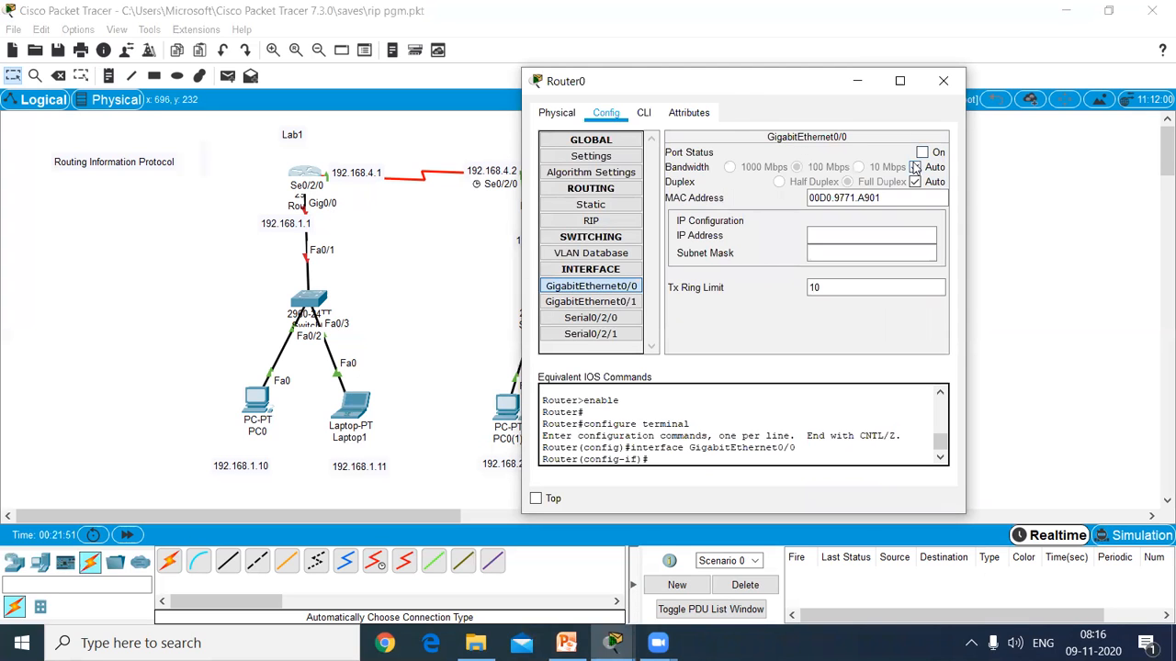
{"action": "left_click", "coordinate": [922, 152]}
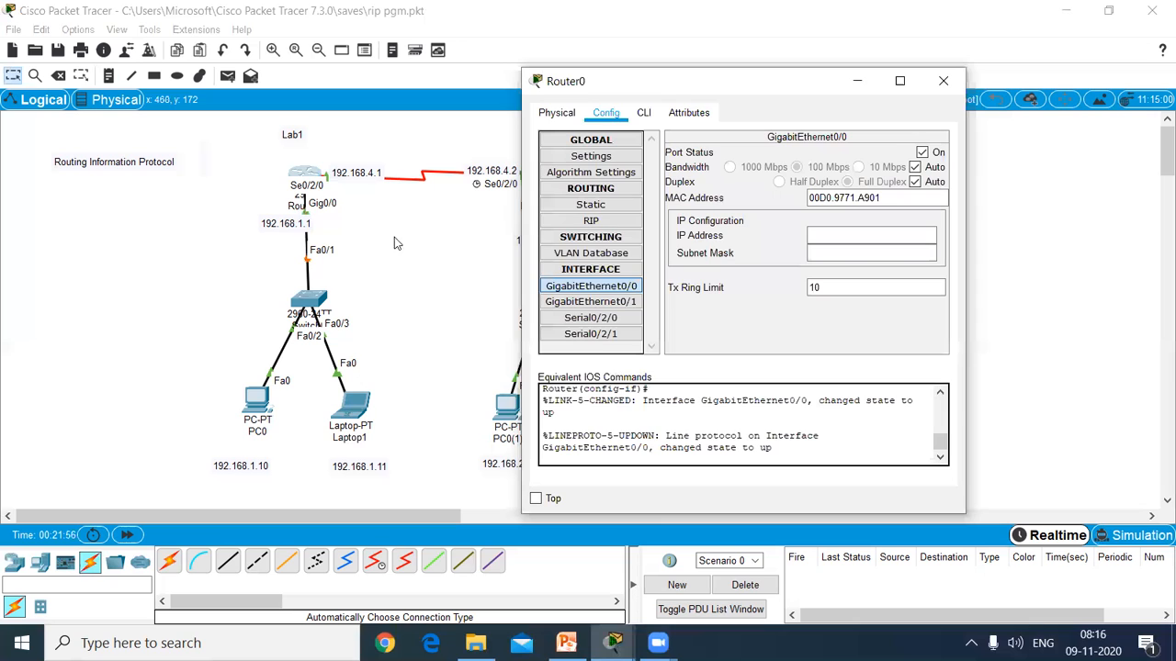
{"action": "left_click", "coordinate": [821, 235]}
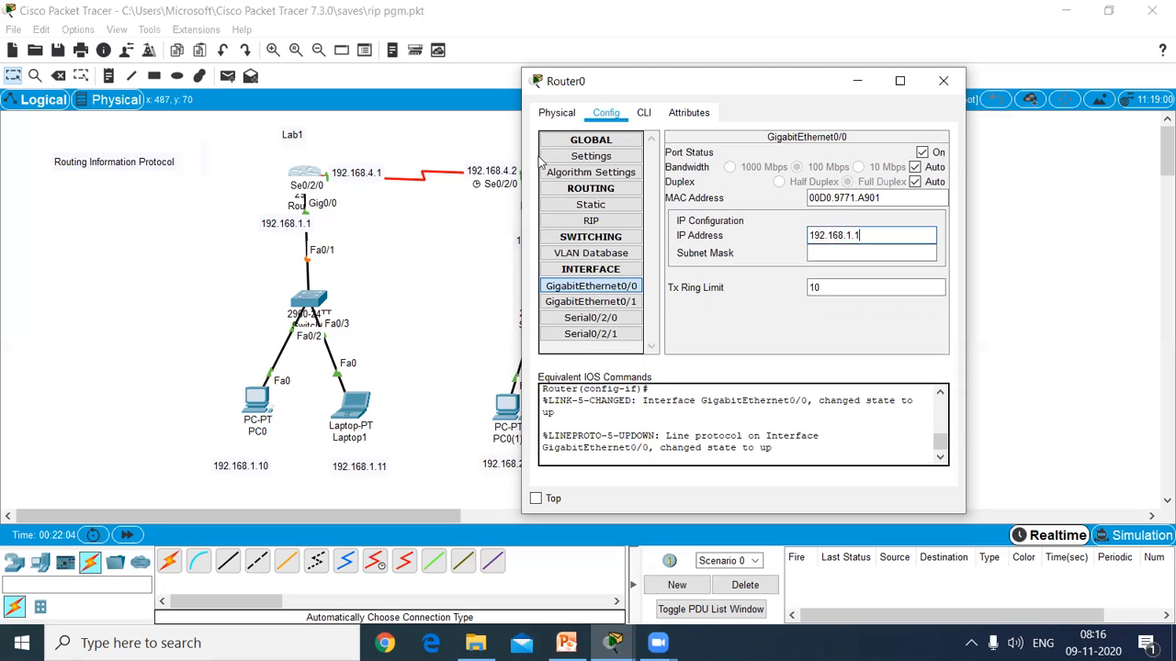
{"action": "left_click", "coordinate": [814, 254]}
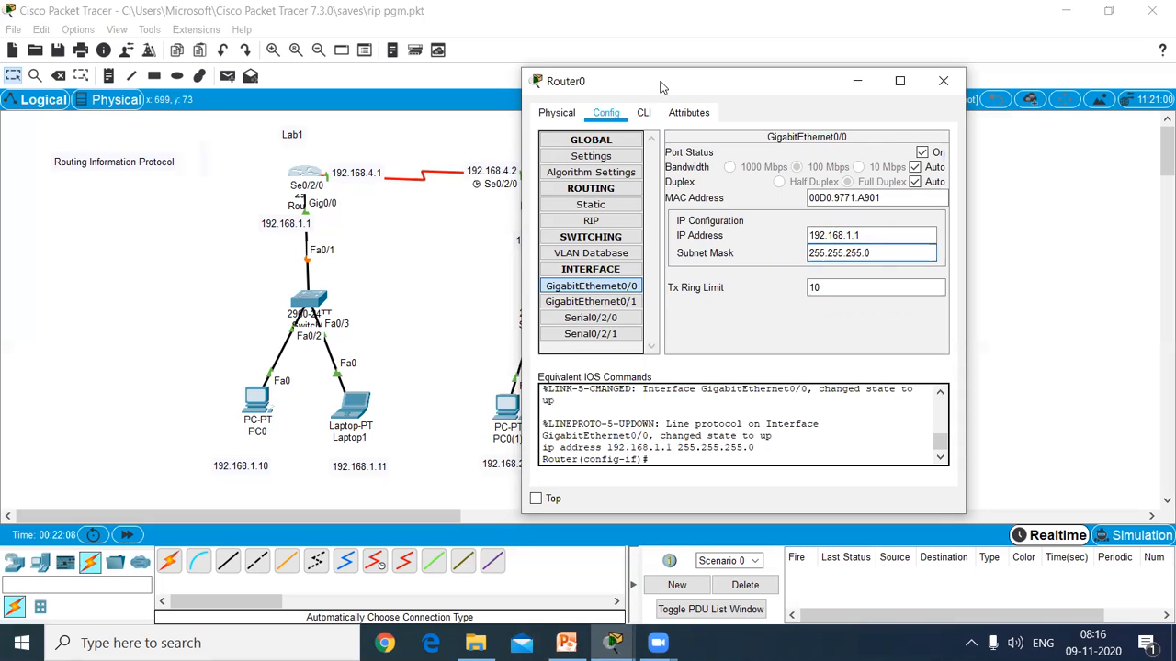
- Move the 192.168.4.1 note off the serial link and clear the IP address and subnet mask of the Lab1 router's Serial0/2/0 interface
{"action": "left_click", "coordinate": [338, 180]}
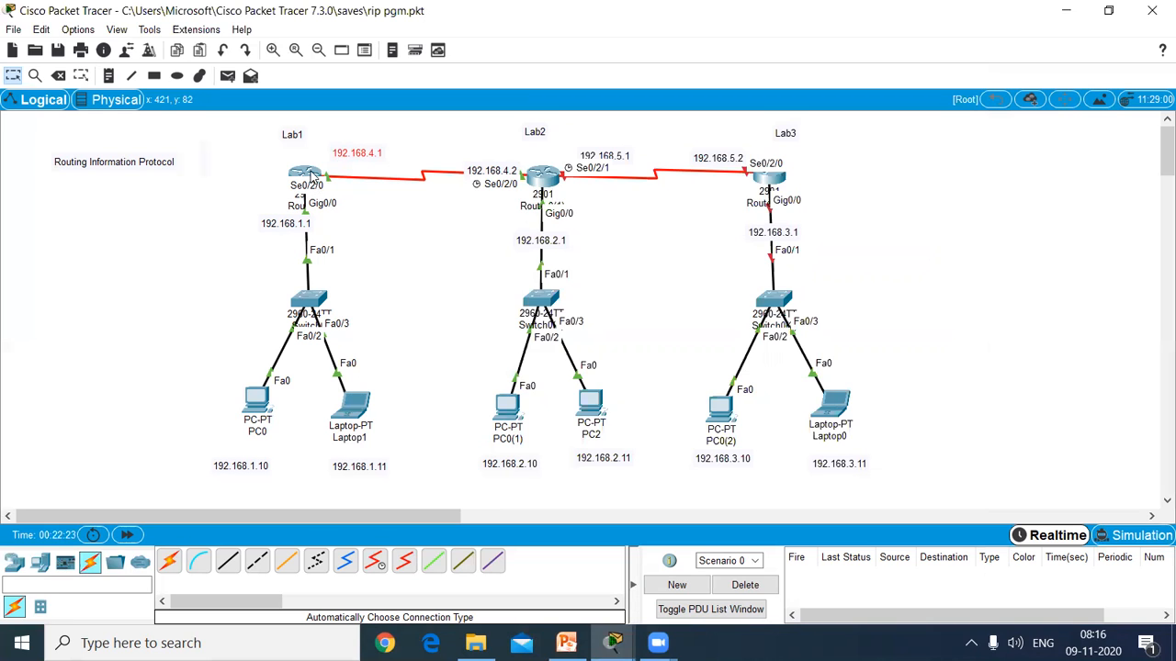
{"action": "left_click", "coordinate": [313, 174]}
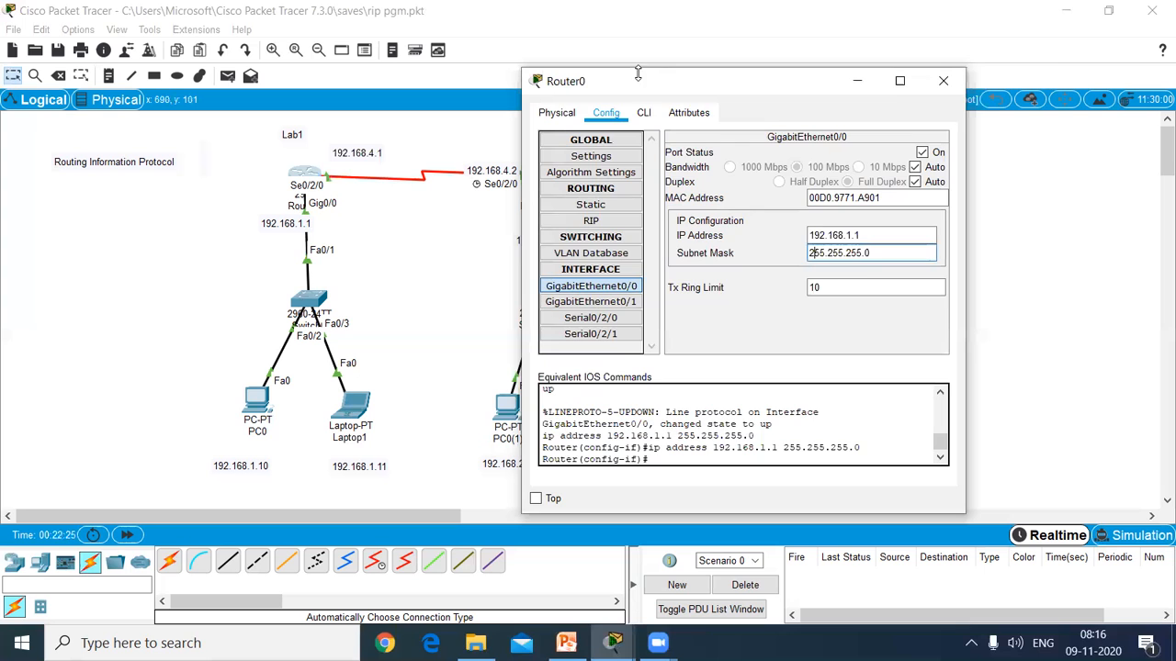
{"action": "left_click_drag", "start_coordinate": [637, 73], "coordinate": [733, 71]}
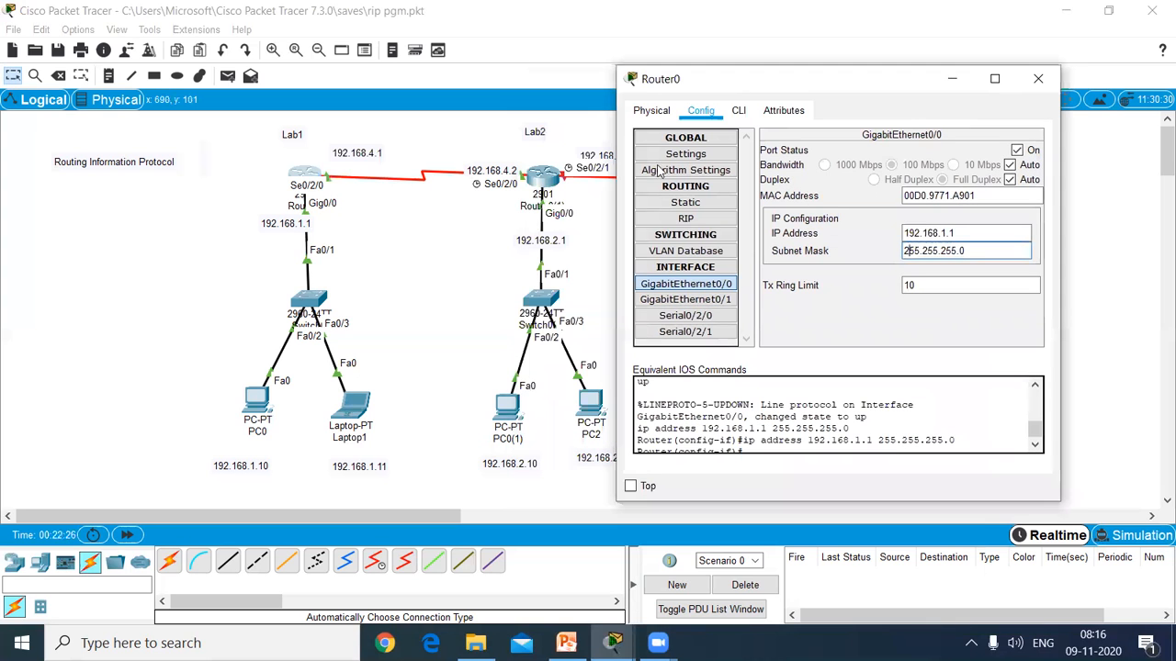
{"action": "left_click", "coordinate": [710, 321]}
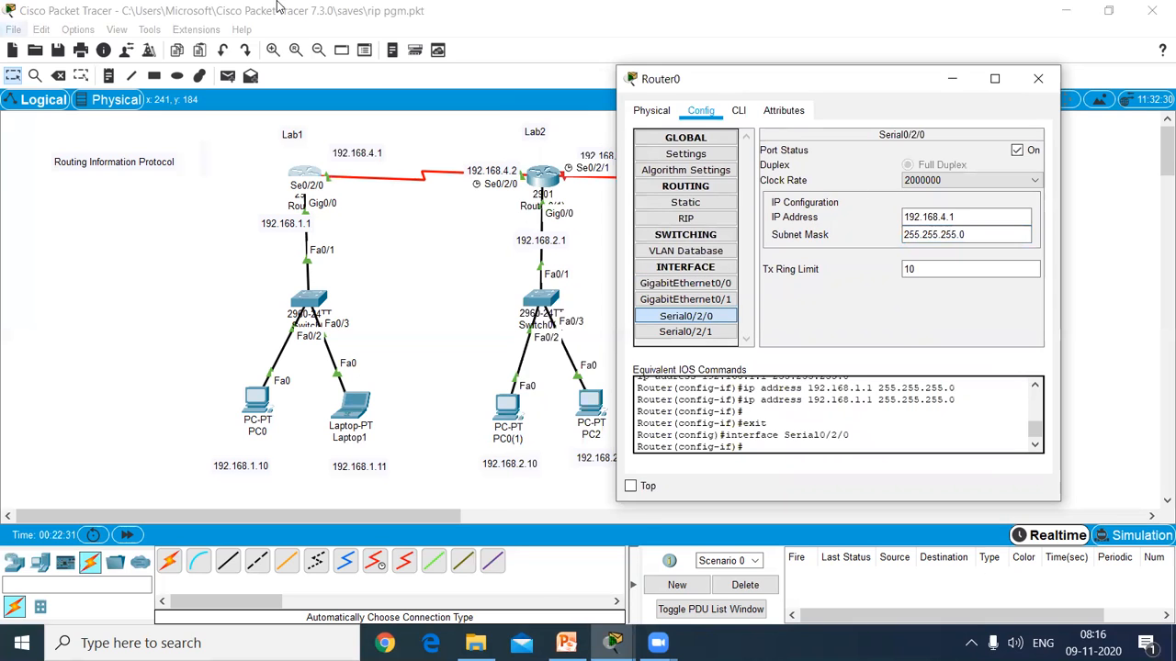
{"action": "left_click", "coordinate": [1017, 149]}
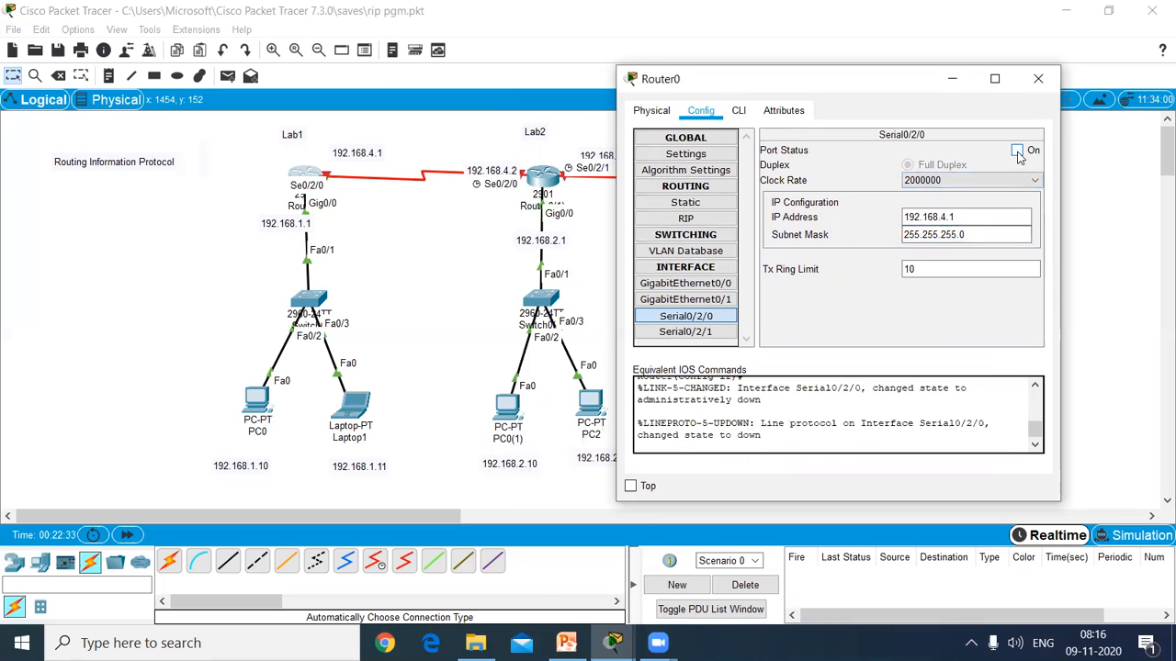
{"action": "left_click", "coordinate": [1017, 149]}
{"action": "left_click_drag", "start_coordinate": [977, 217], "coordinate": [765, 191]}
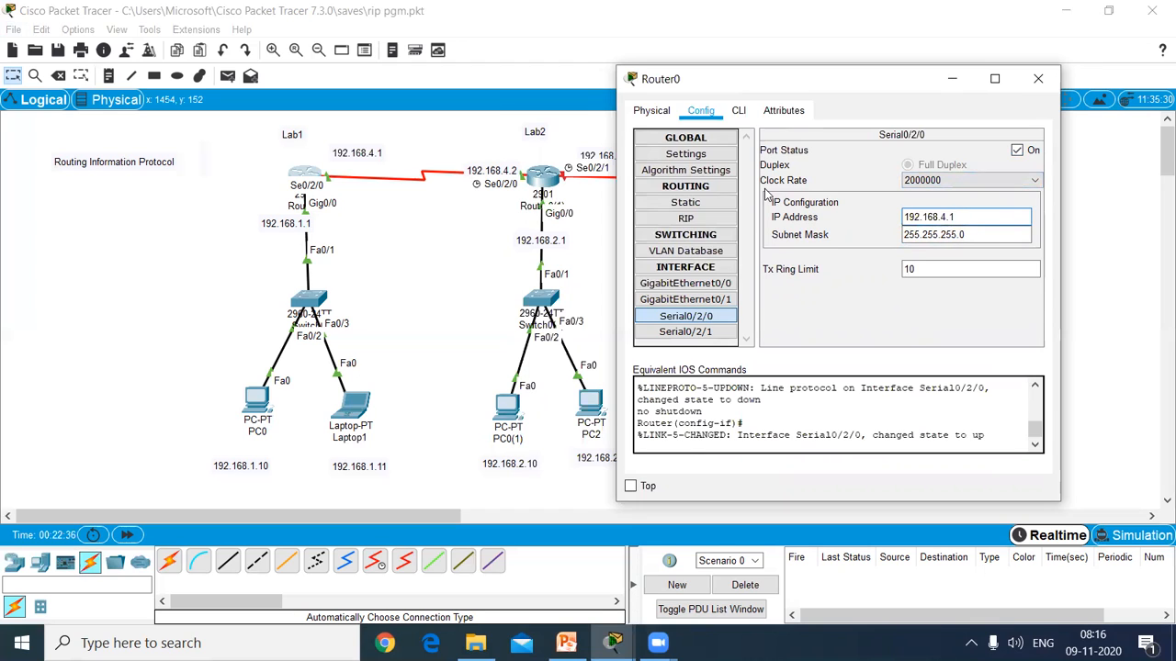
{"action": "key", "text": "BackSpace"}
{"action": "key", "text": "Tab"}
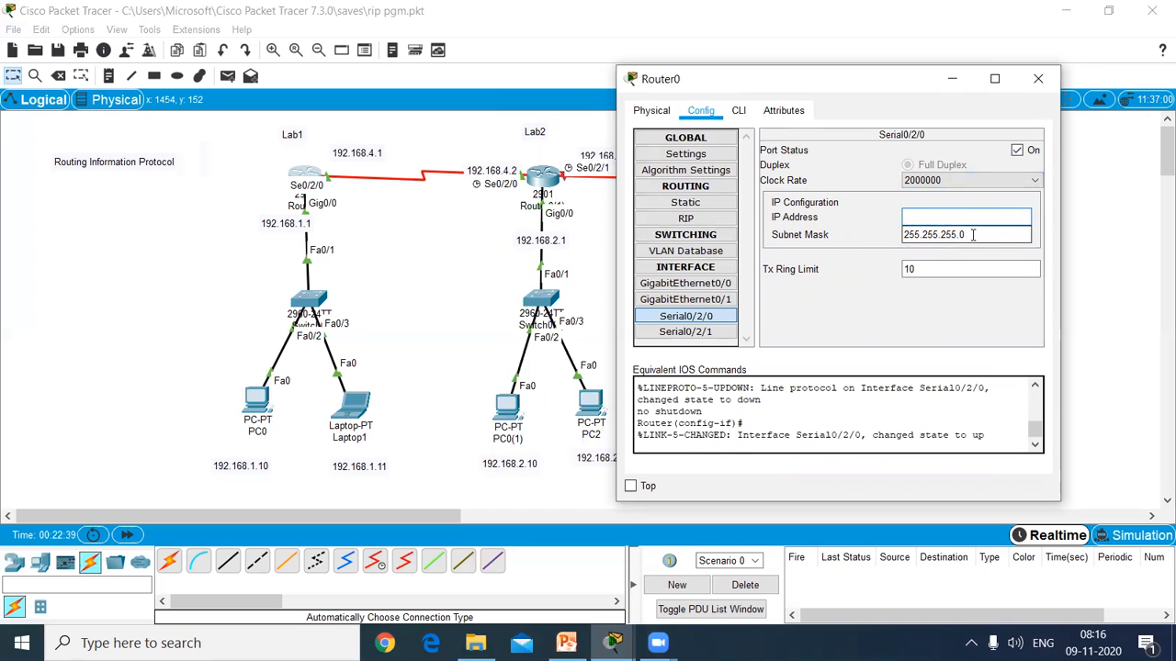
{"action": "key", "text": "BackSpace"}
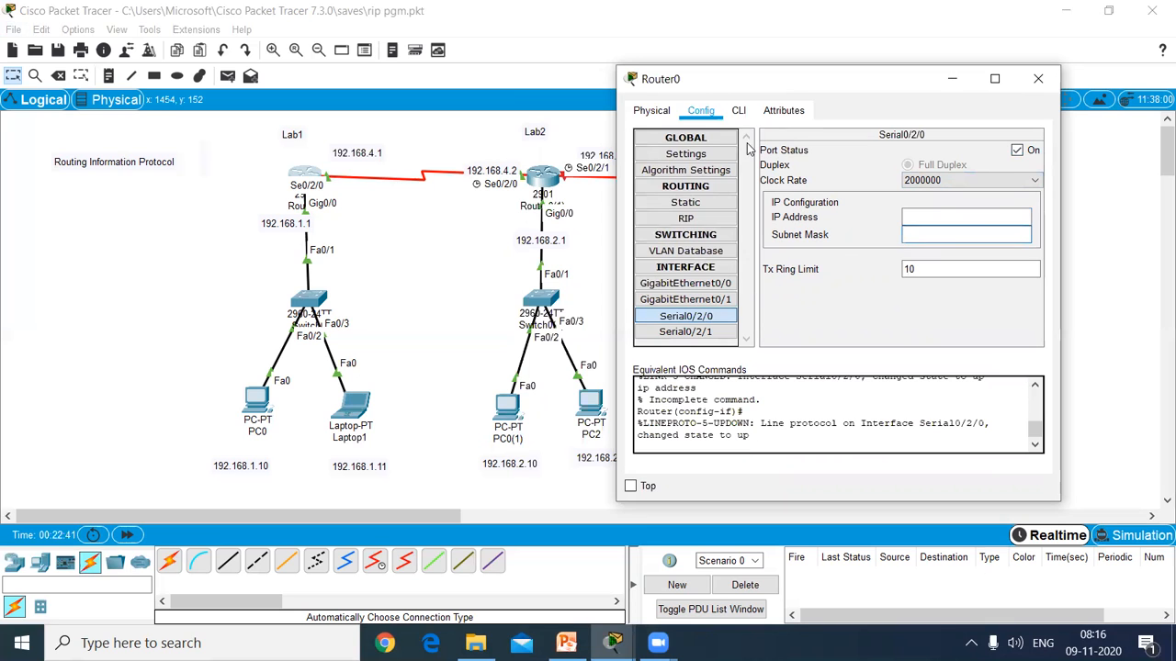
- Switch the Lab1 router's Serial0/2/0 port off and on again and set its clock rate to 64000
{"action": "left_click", "coordinate": [1017, 150]}
{"action": "left_click", "coordinate": [1017, 150]}
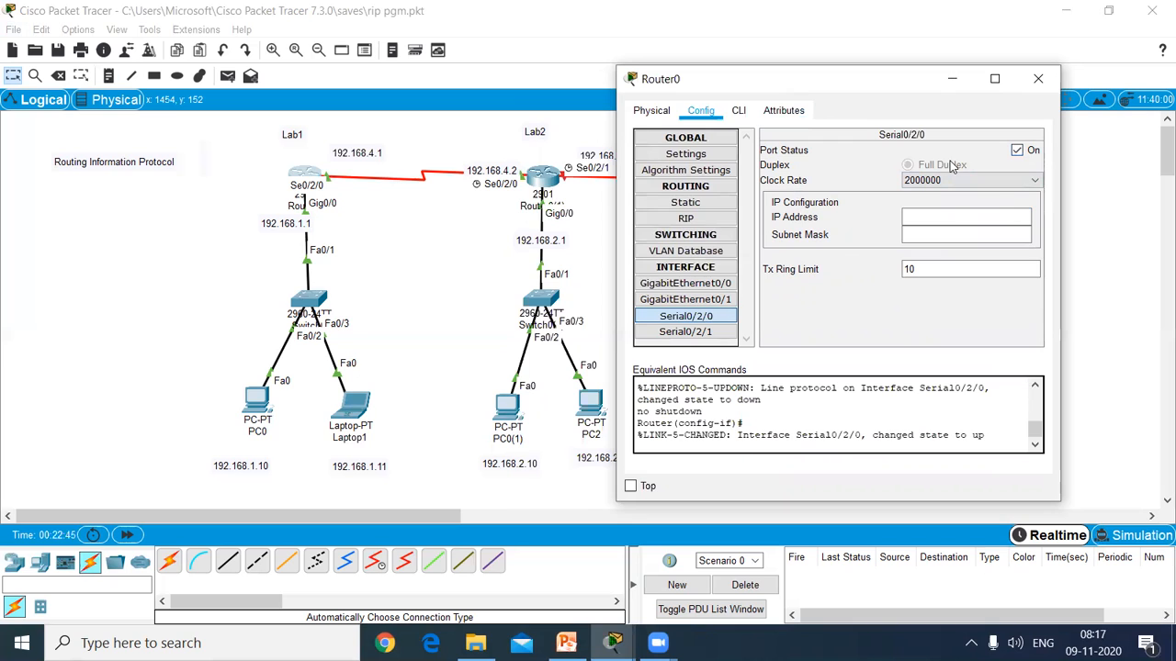
{"action": "left_click", "coordinate": [1018, 179]}
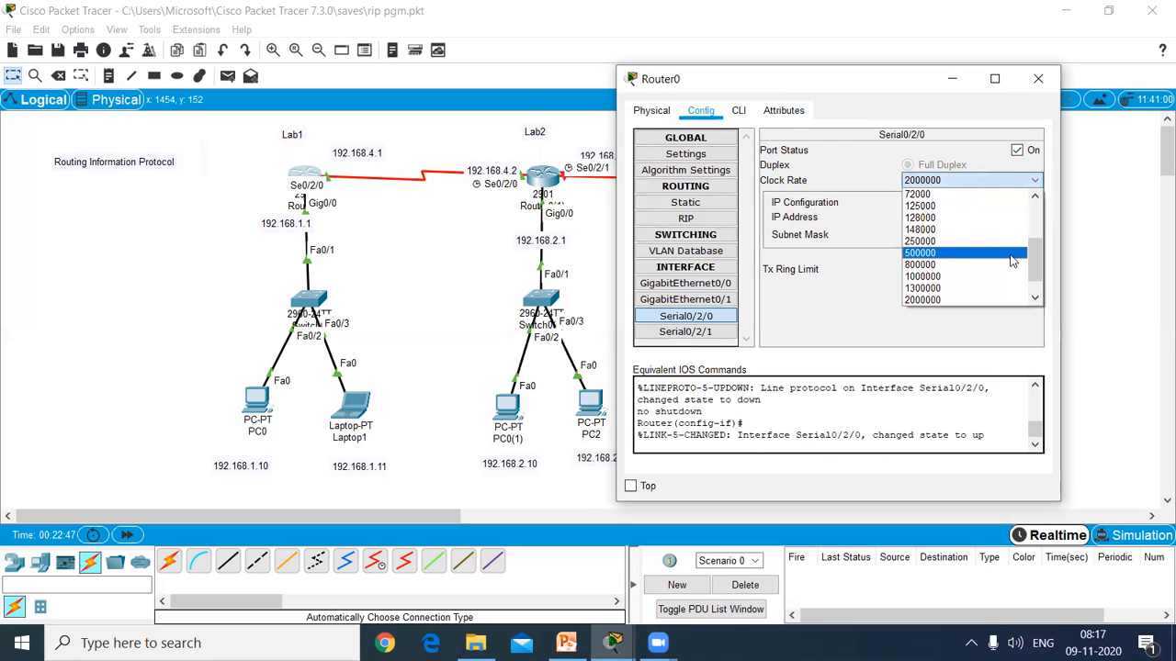
{"action": "left_click_drag", "start_coordinate": [1036, 266], "coordinate": [1036, 232]}
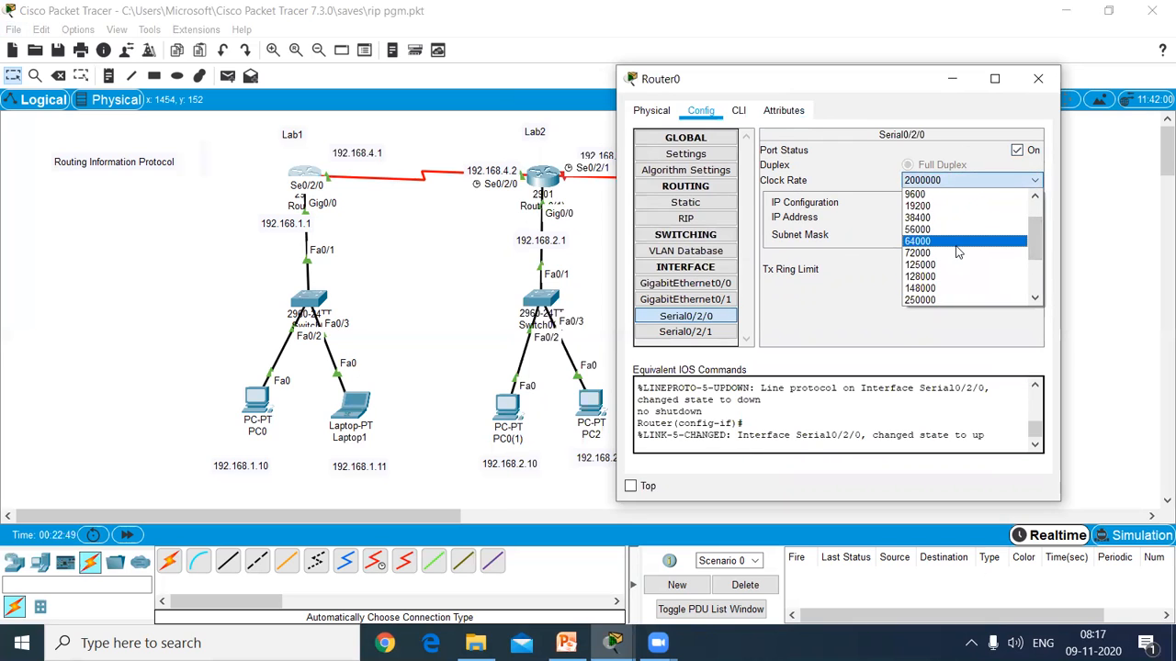
{"action": "left_click", "coordinate": [957, 244]}
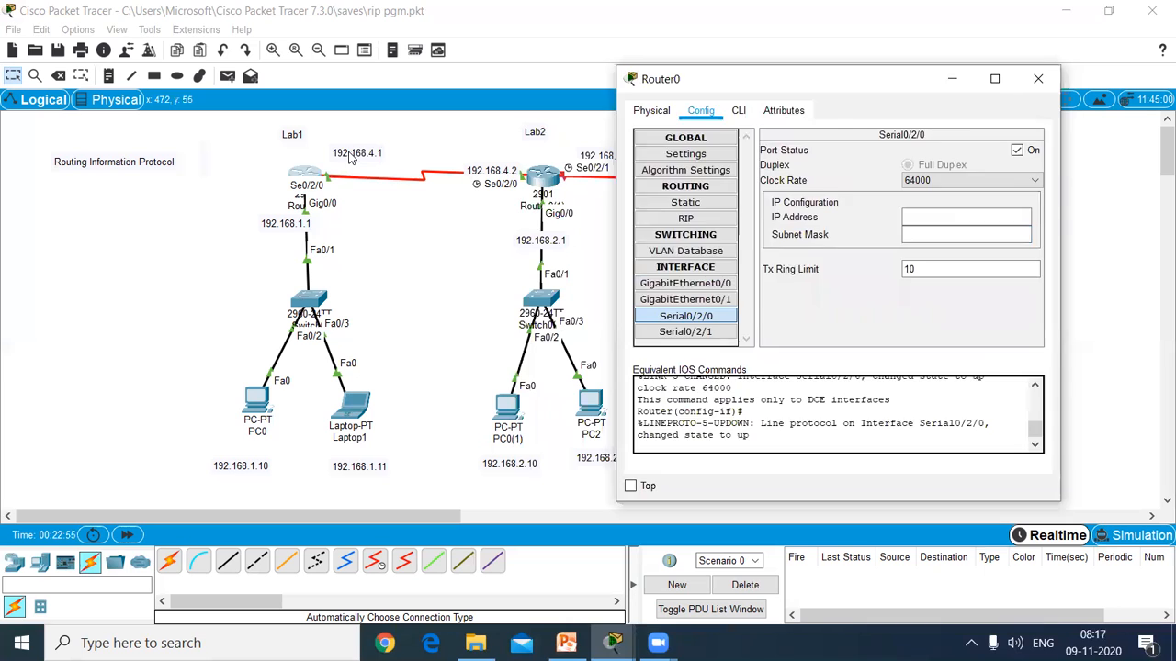
- Nudge the 192.168.4.1 note closer to its link and assign Lab1's Serial0/2/0 IP address 192.168.4.1 with subnet mask 255.255.255.0
{"action": "left_click_drag", "start_coordinate": [349, 154], "coordinate": [347, 162]}
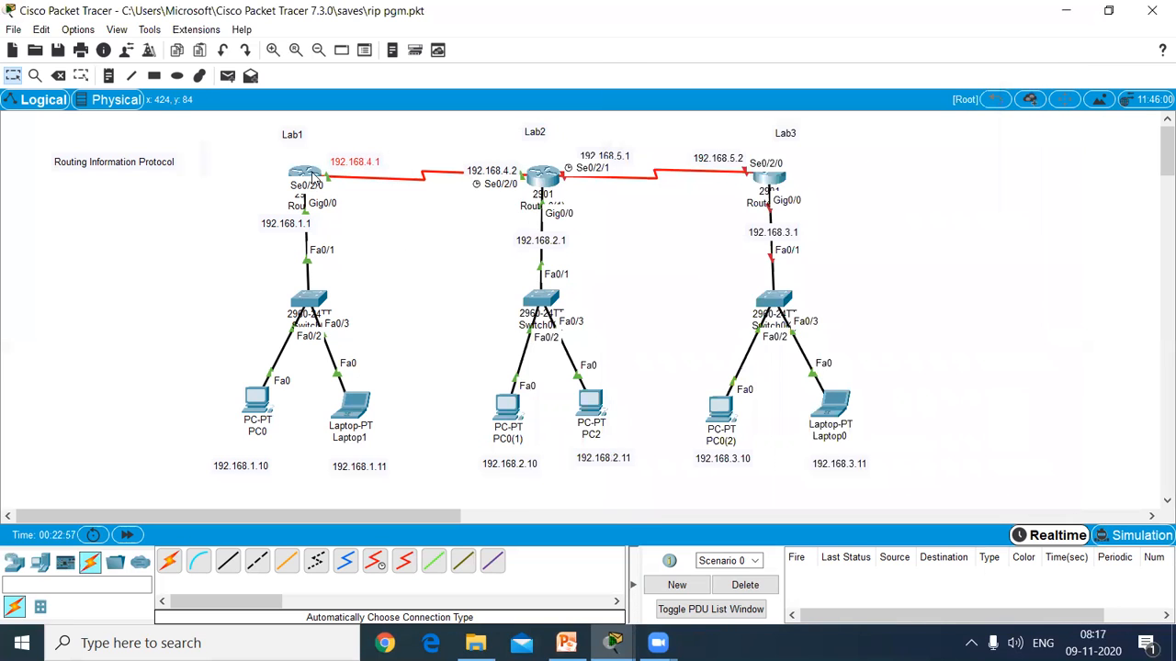
{"action": "left_click", "coordinate": [315, 174]}
{"action": "left_click", "coordinate": [928, 219]}
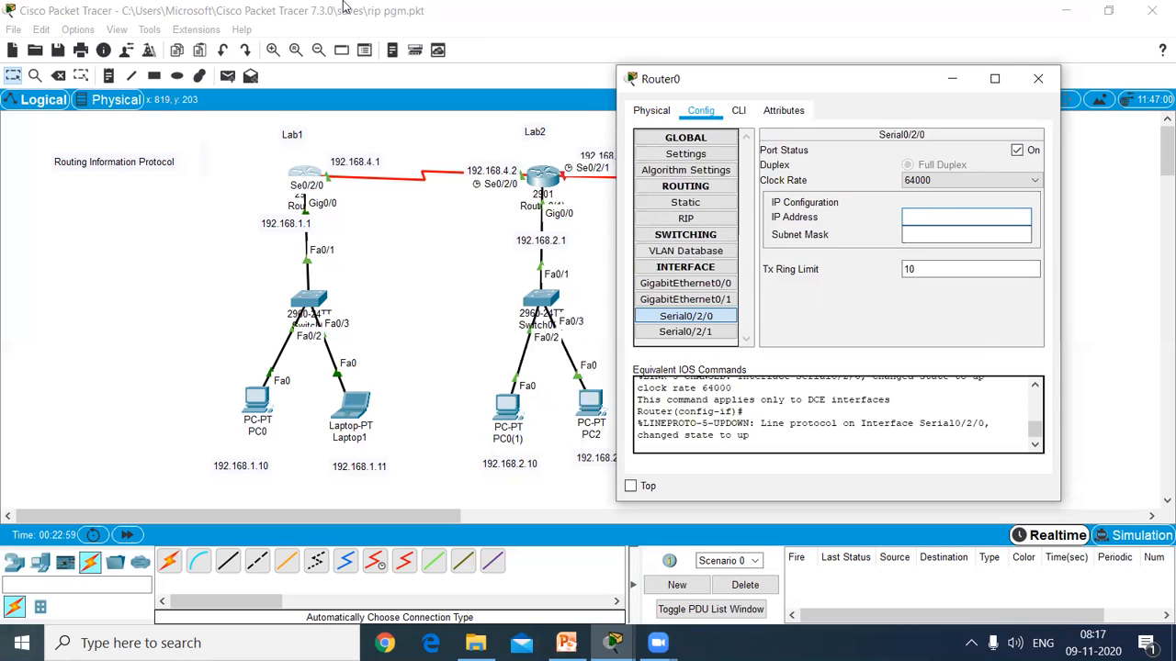
{"action": "type", "text": "192.168.4.1"}
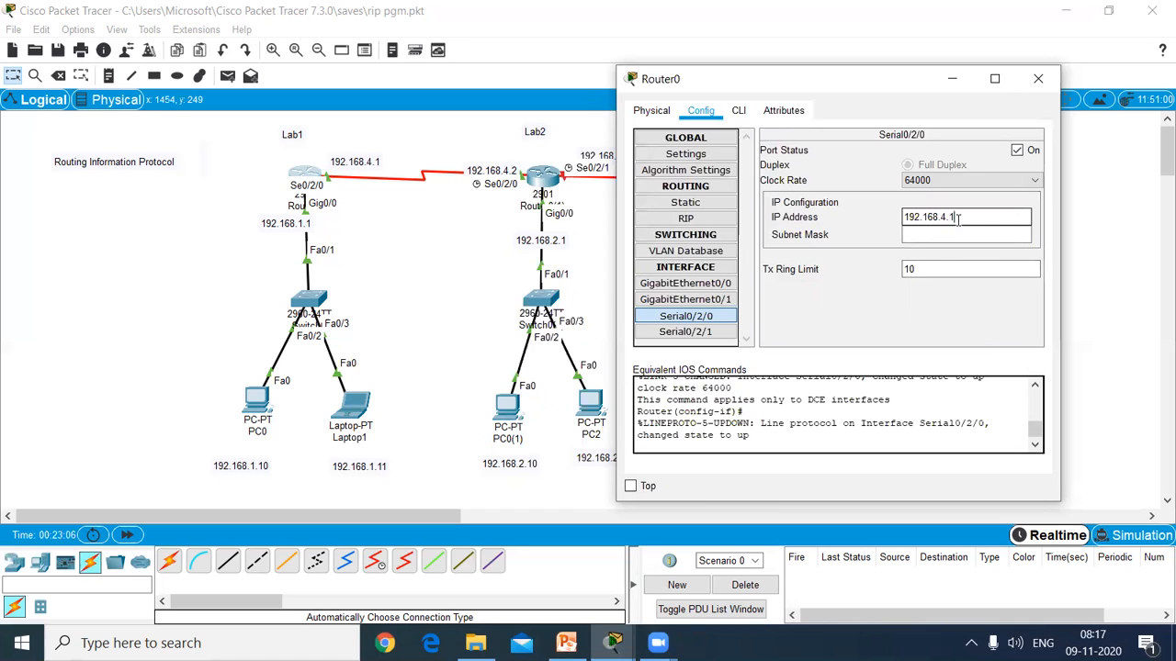
{"action": "left_click", "coordinate": [961, 233]}
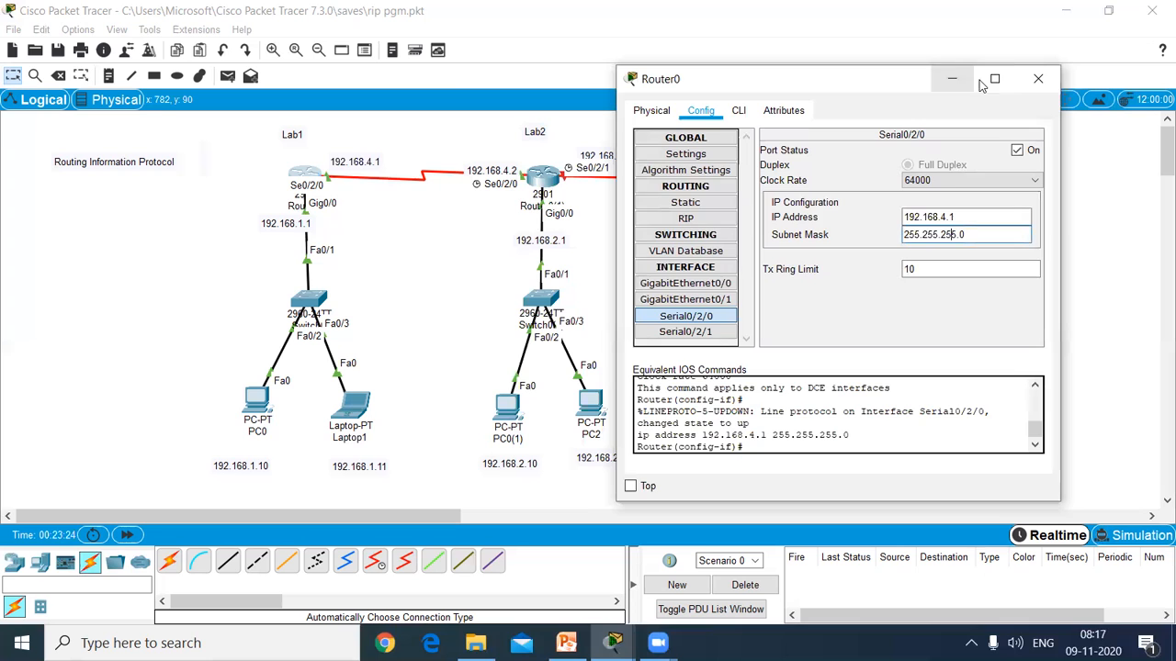
{"action": "left_click", "coordinate": [1036, 80]}
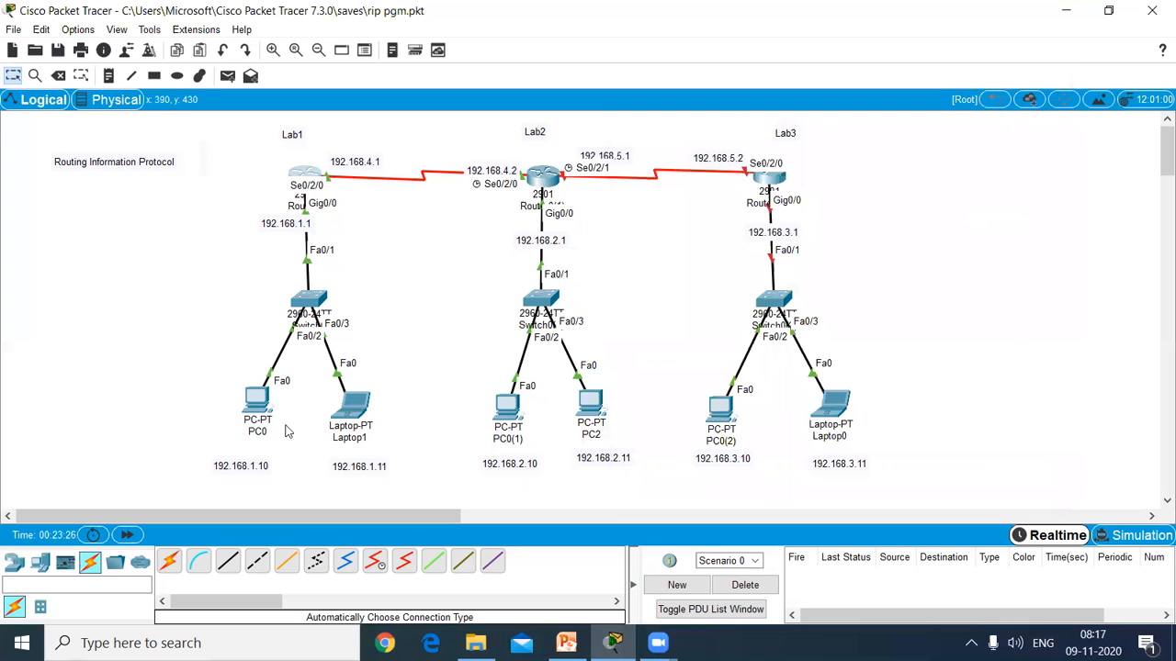
- Give PC0 the static IP address 192.168.1.10, subnet mask 255.255.255.0 and default gateway 192.168.1.1
{"action": "mouse_move", "coordinate": [260, 418]}
{"action": "left_click", "coordinate": [258, 402]}
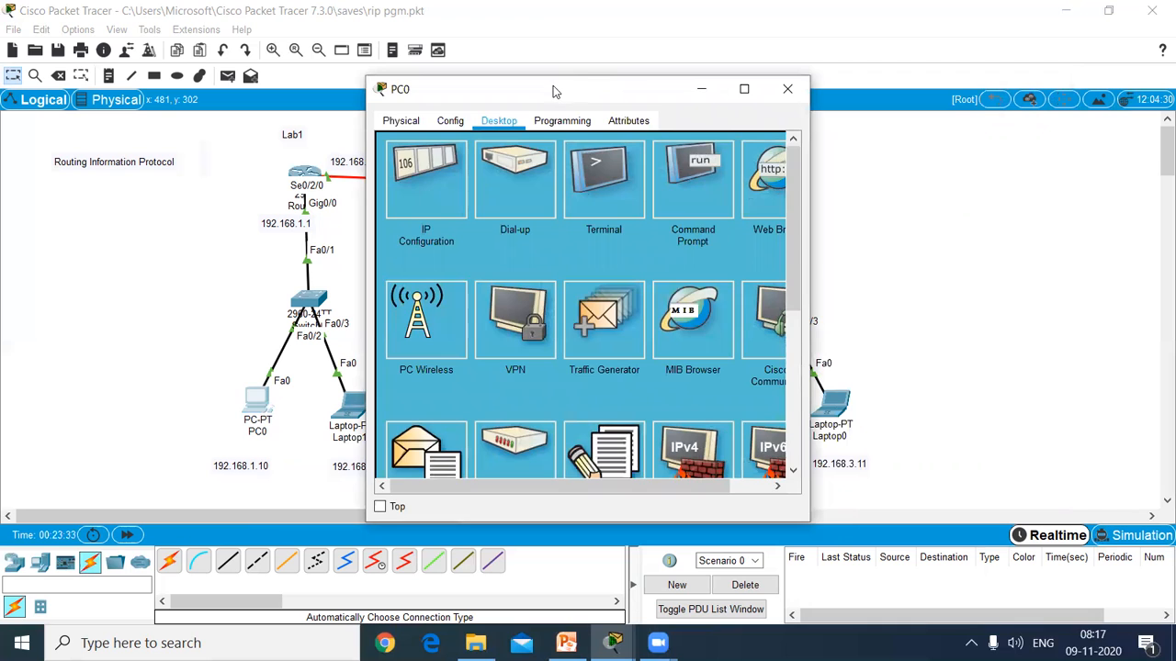
{"action": "left_click_drag", "start_coordinate": [553, 86], "coordinate": [734, 61]}
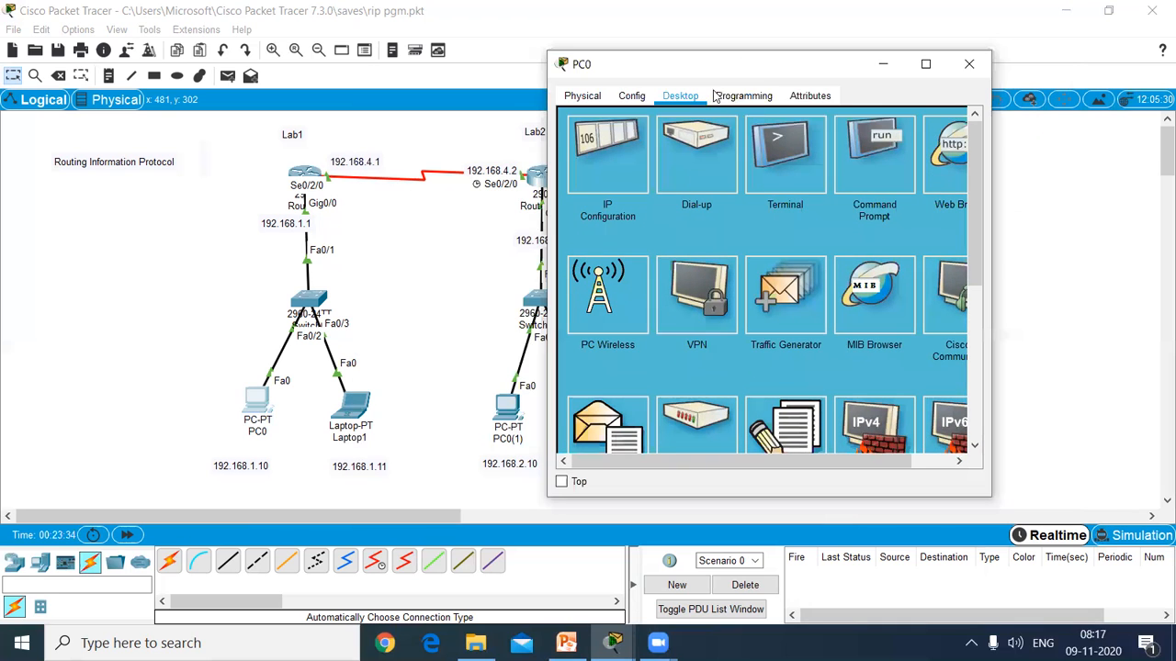
{"action": "left_click", "coordinate": [603, 172]}
{"action": "left_click", "coordinate": [723, 205]}
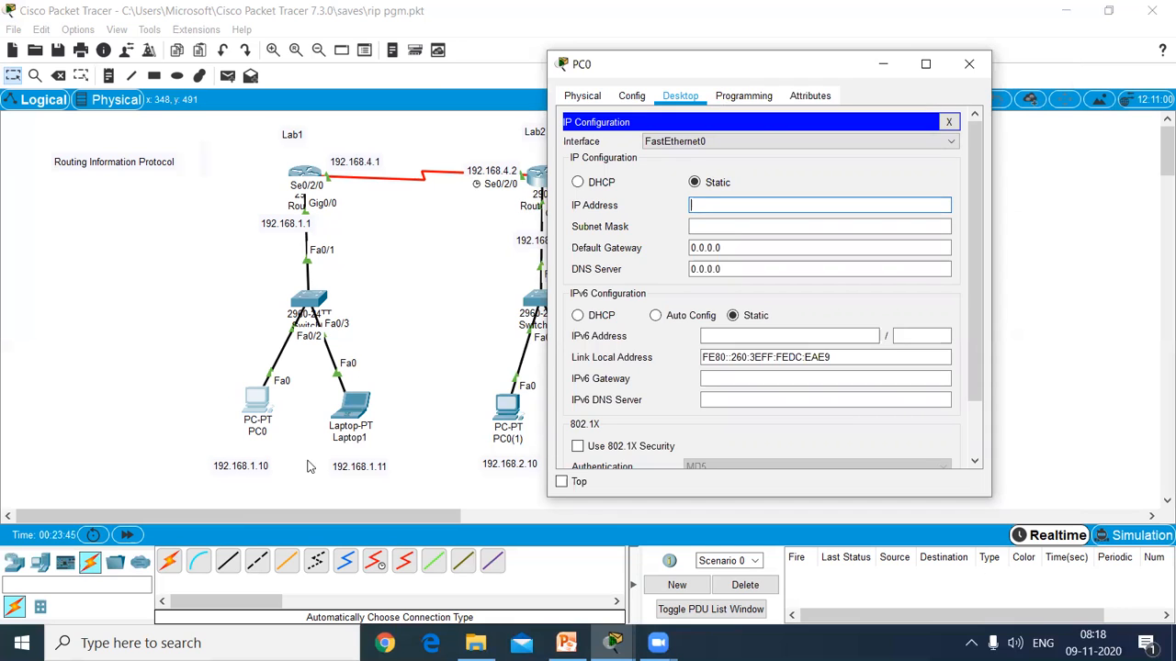
{"action": "type", "text": "192.168."}
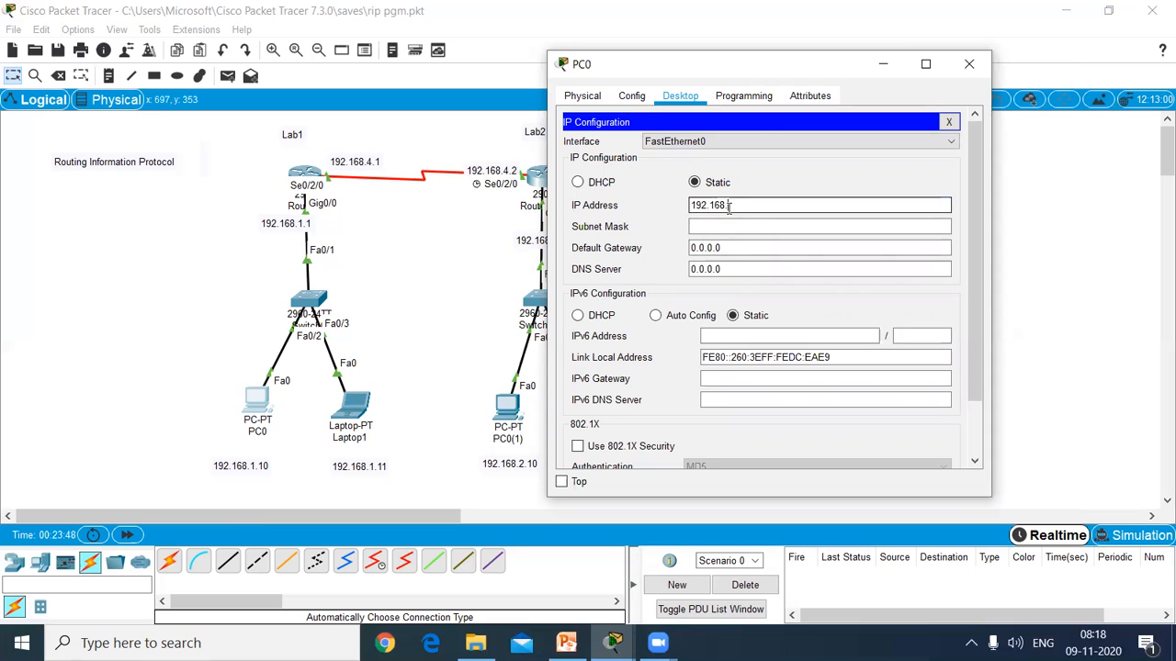
{"action": "type", "text": "1.10"}
{"action": "left_click", "coordinate": [735, 226]}
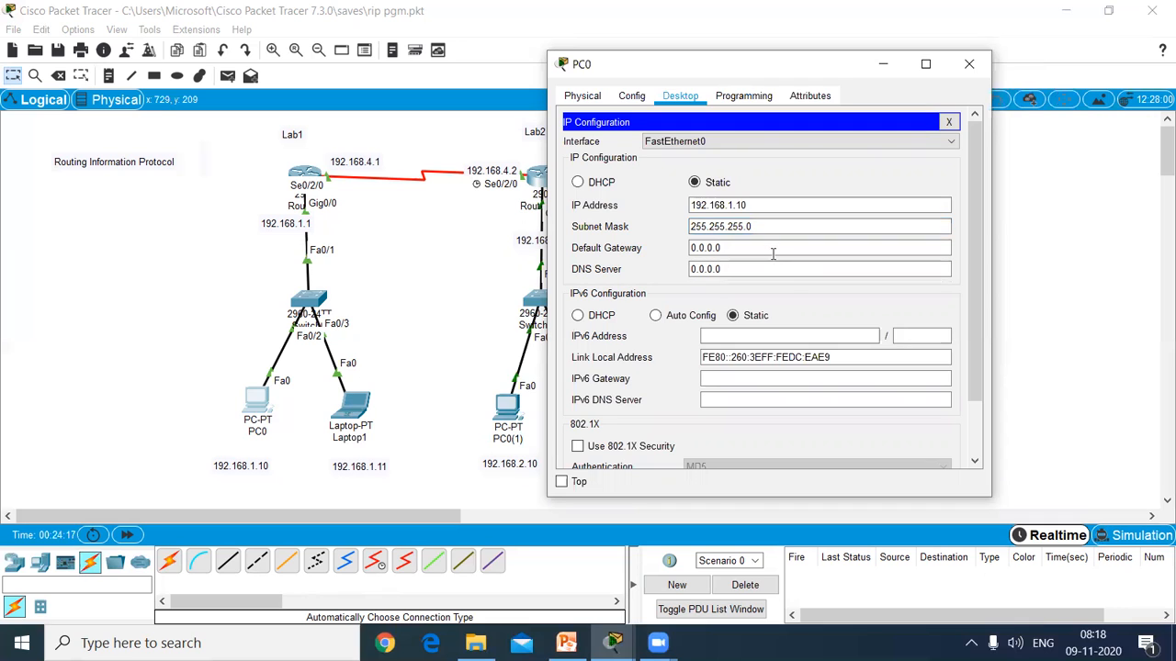
{"action": "key", "text": "Tab"}
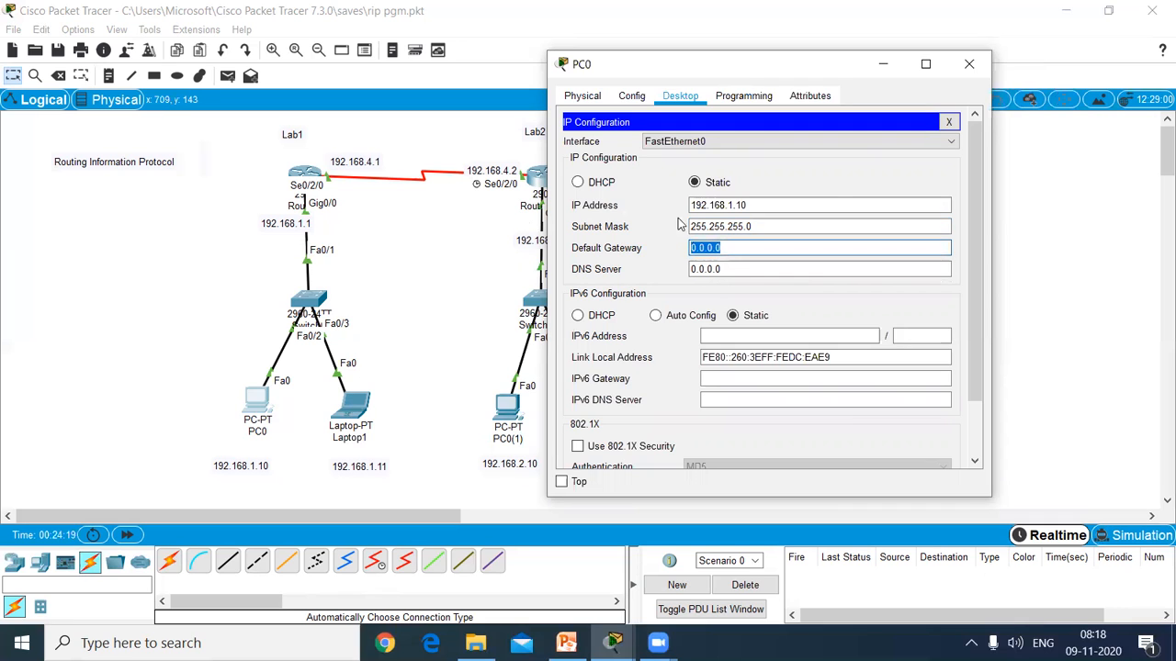
{"action": "type", "text": "192.168.1.1"}
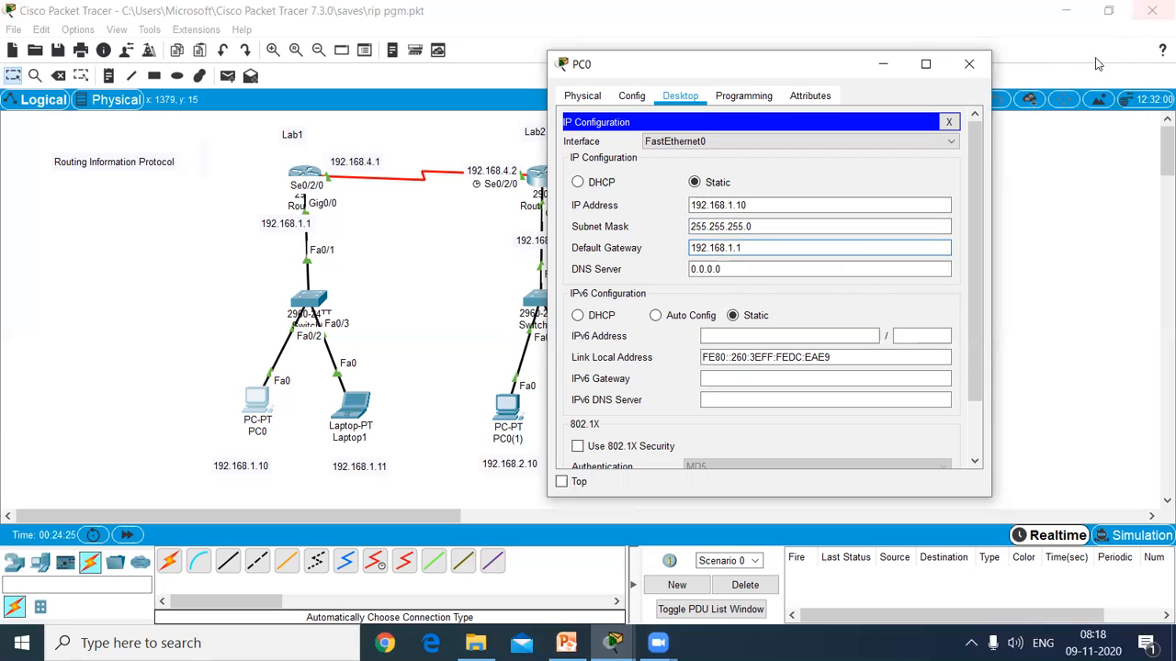
{"action": "left_click", "coordinate": [967, 67]}
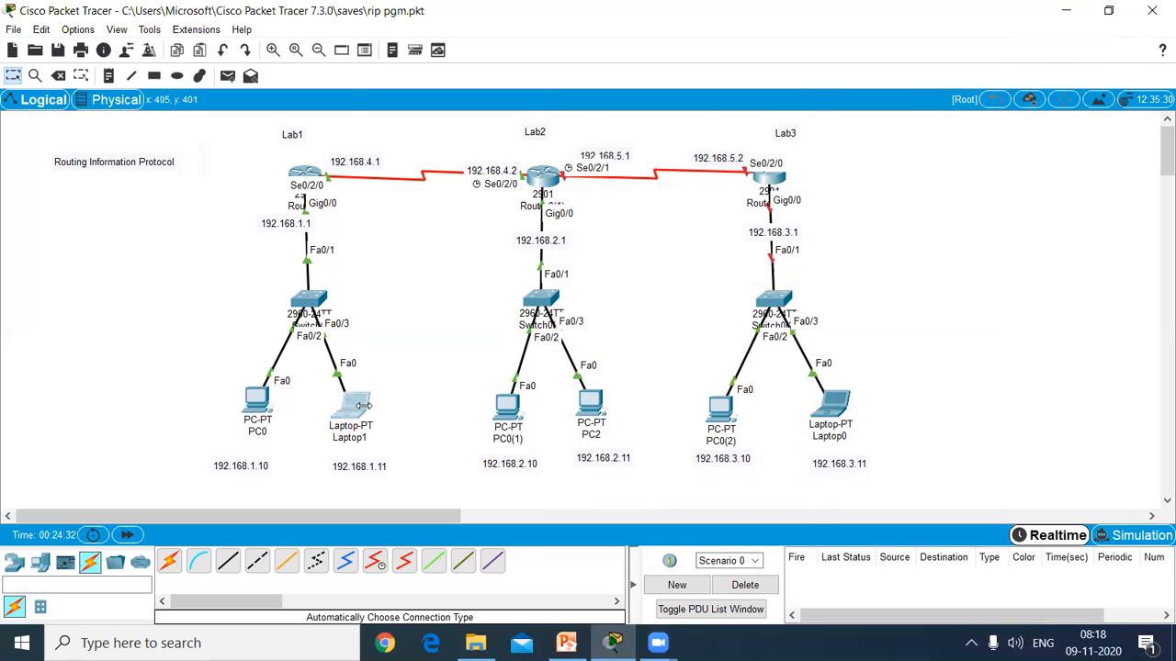
- Give Laptop1 the static IP address 192.168.1.11, subnet mask 255.255.255.0 and default gateway 192.168.1.1
{"action": "left_click", "coordinate": [362, 405]}
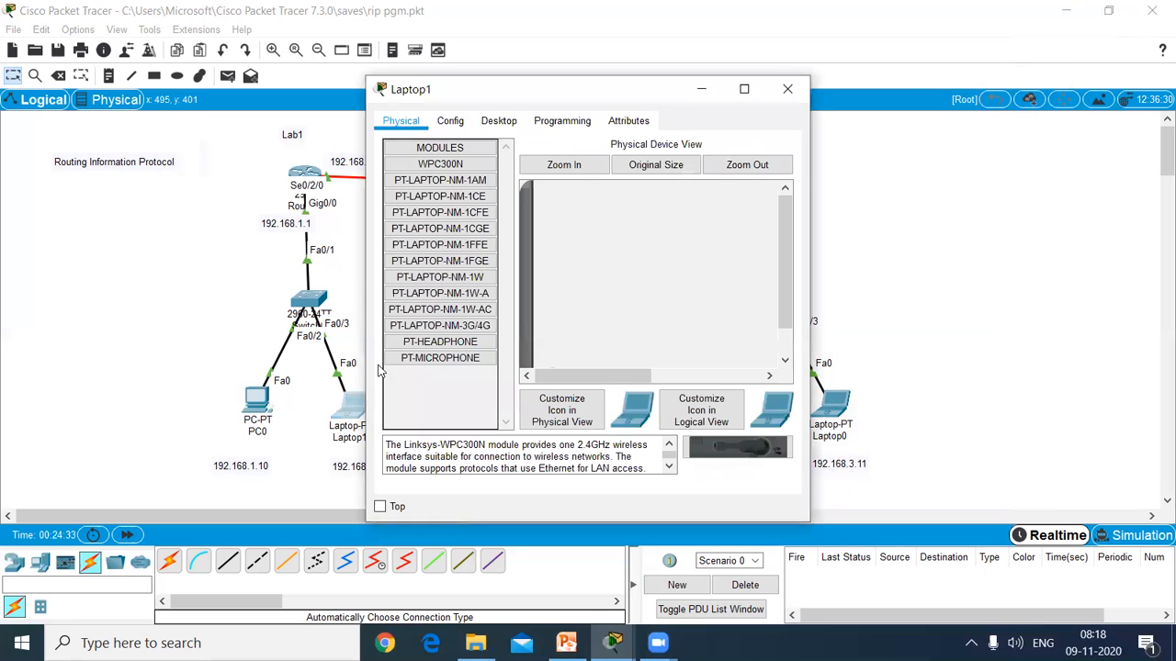
{"action": "left_click", "coordinate": [459, 123]}
{"action": "left_click", "coordinate": [488, 123]}
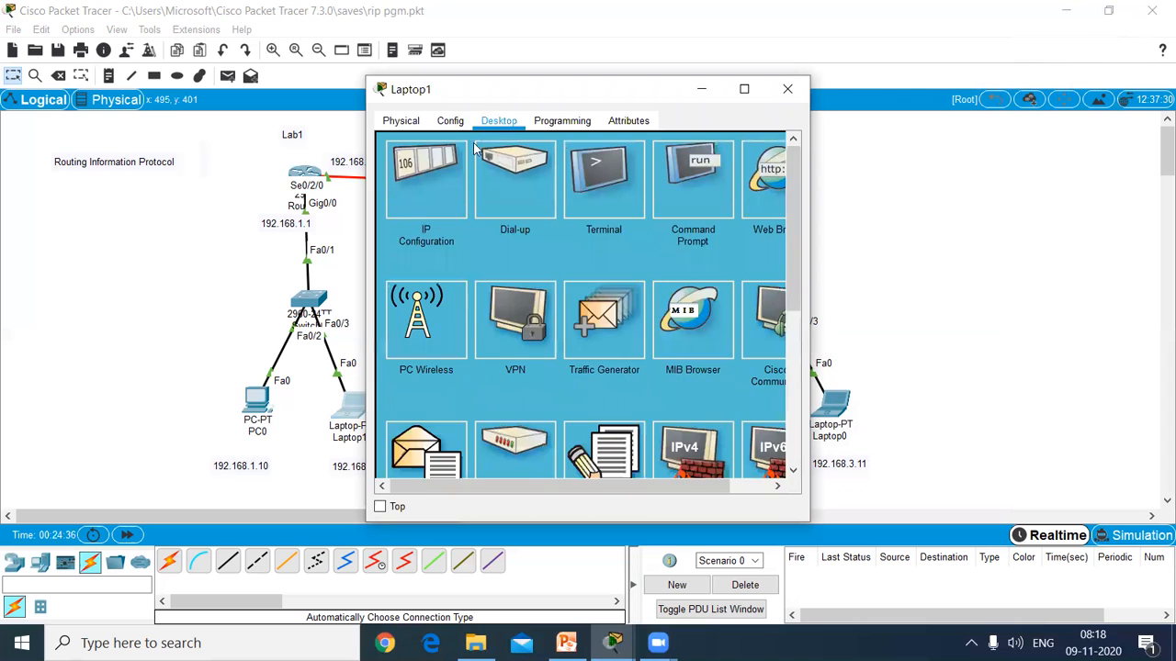
{"action": "left_click", "coordinate": [418, 201]}
{"action": "left_click_drag", "start_coordinate": [529, 89], "coordinate": [719, 62]}
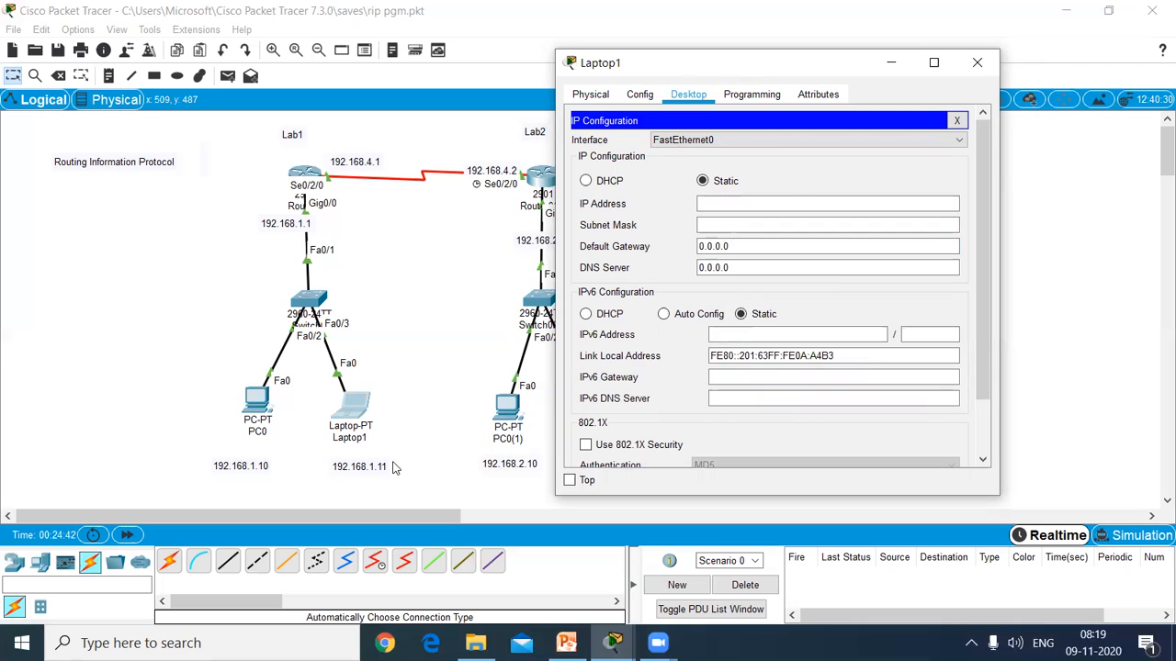
{"action": "left_click", "coordinate": [770, 196]}
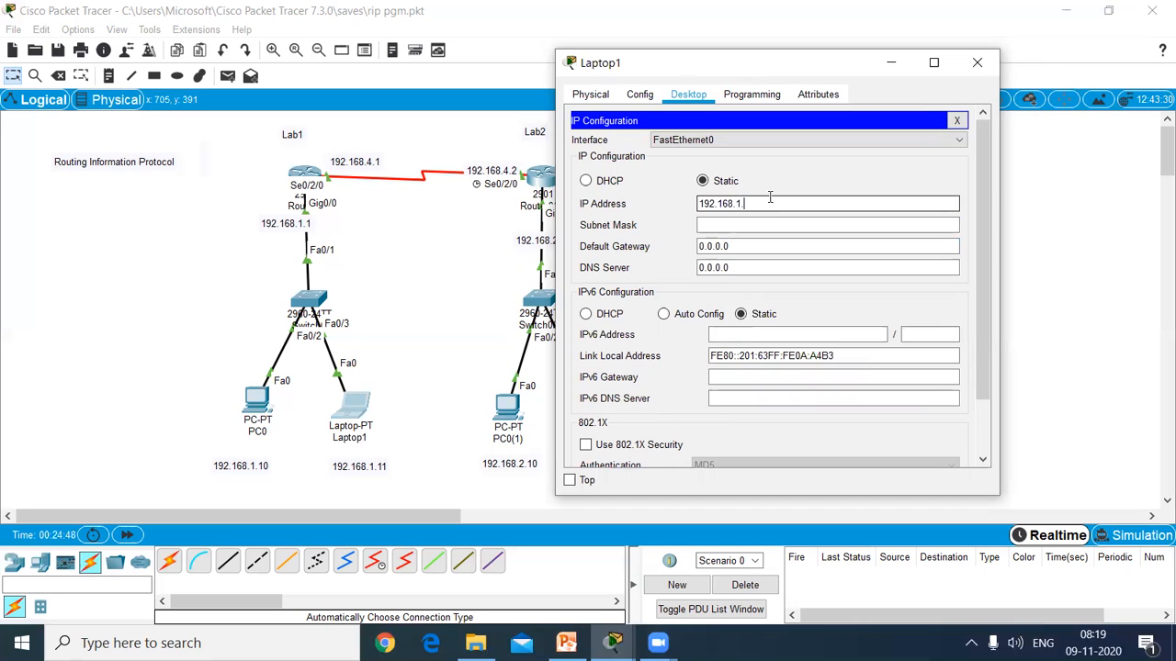
{"action": "left_click", "coordinate": [751, 227]}
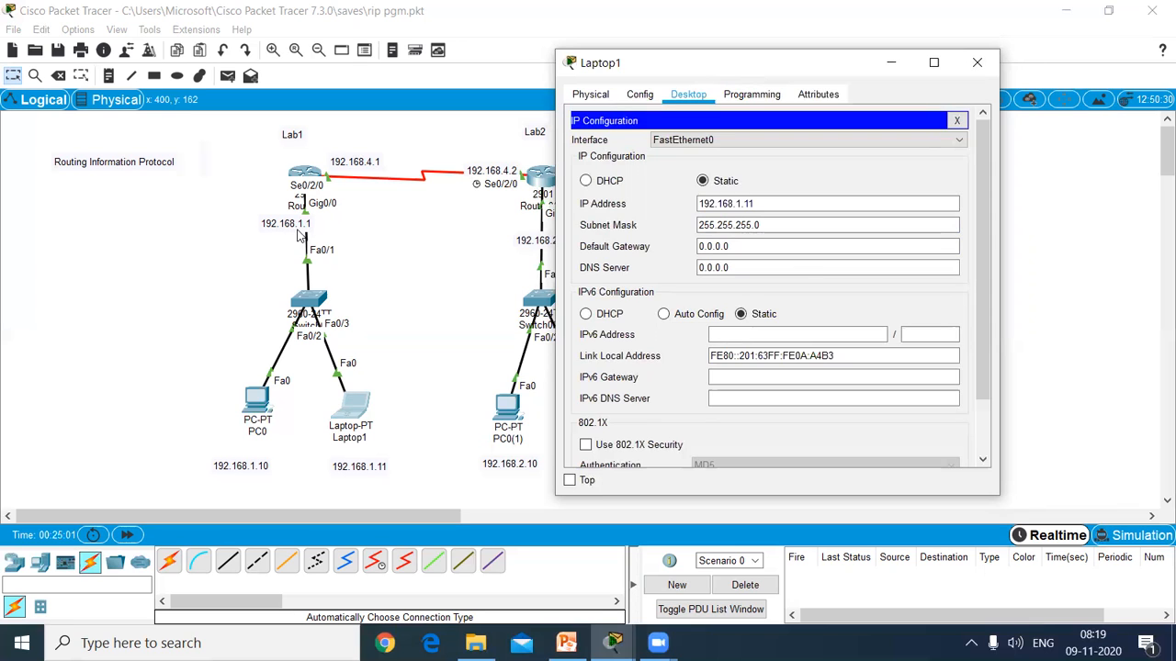
{"action": "left_click_drag", "start_coordinate": [742, 247], "coordinate": [615, 226]}
{"action": "type", "text": "192.168.1.1"}
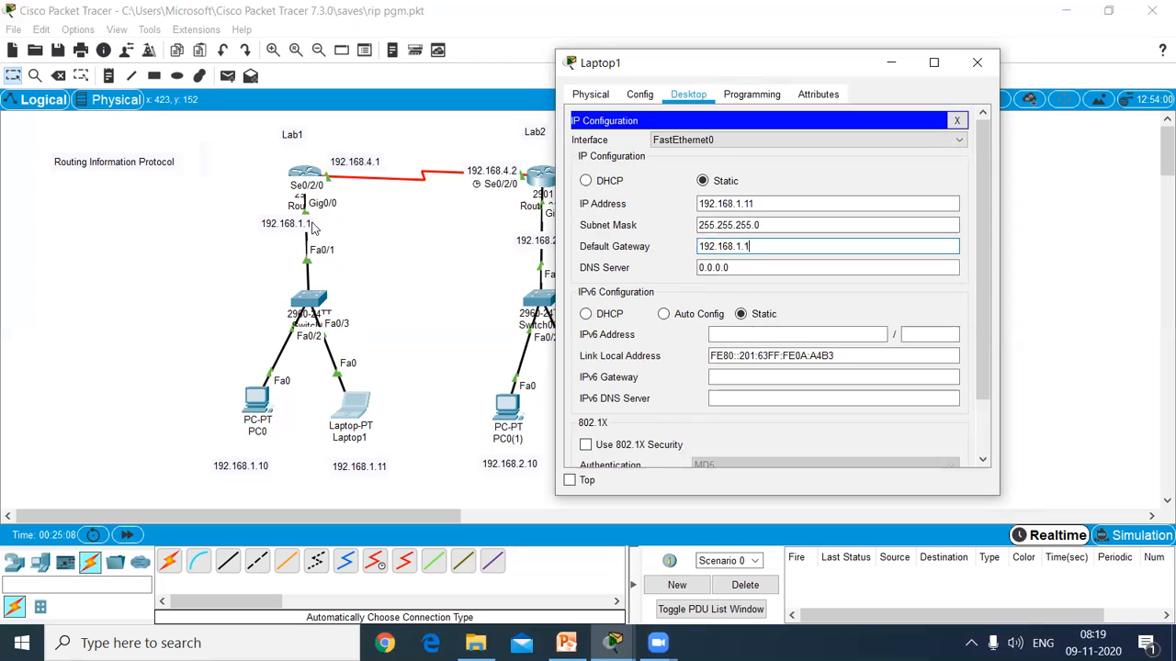
{"action": "left_click", "coordinate": [977, 62]}
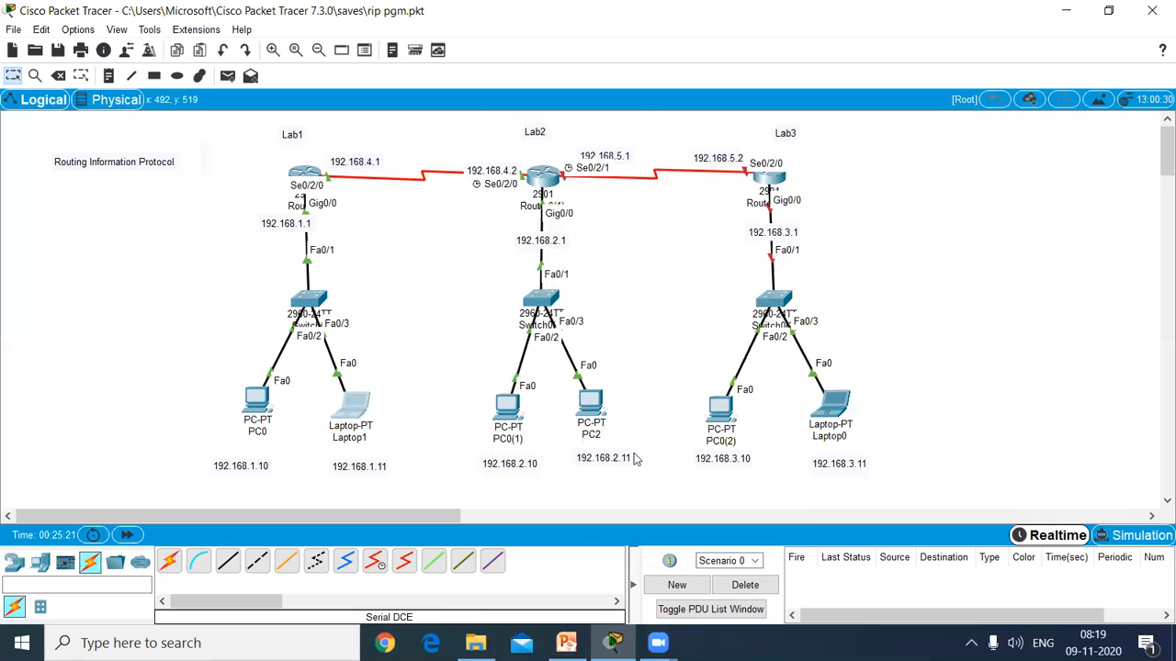
- Clear the IP address and subnet mask of the Lab2 router's GigabitEthernet0/0 interface
{"action": "left_click", "coordinate": [549, 178]}
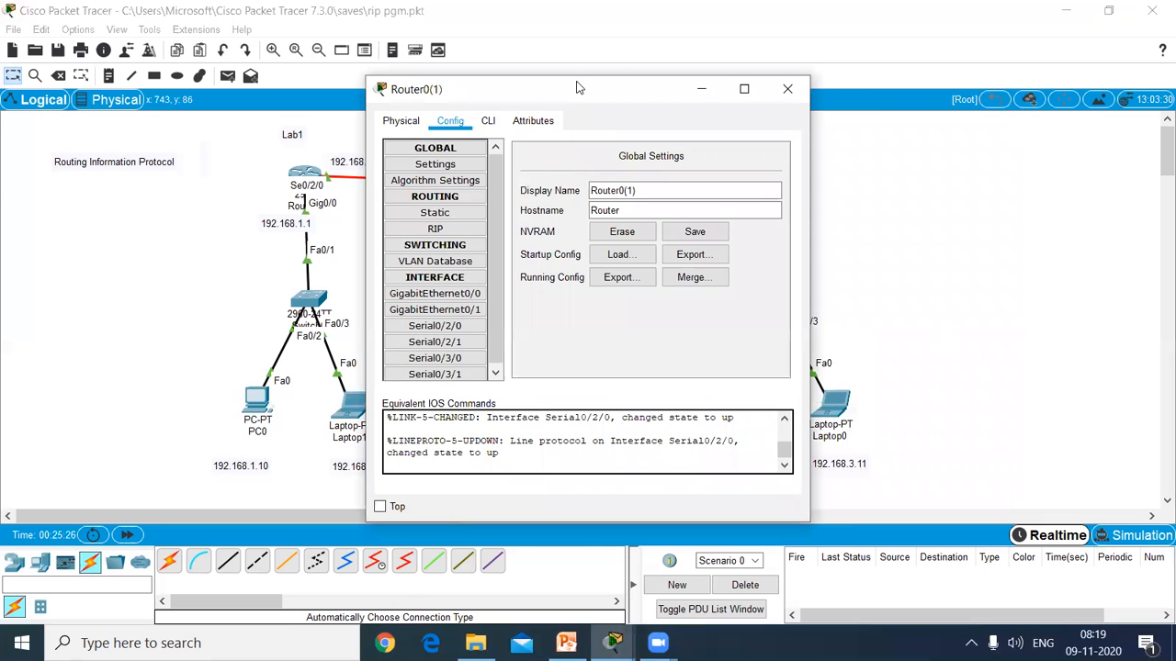
{"action": "left_click_drag", "start_coordinate": [578, 87], "coordinate": [937, 76]}
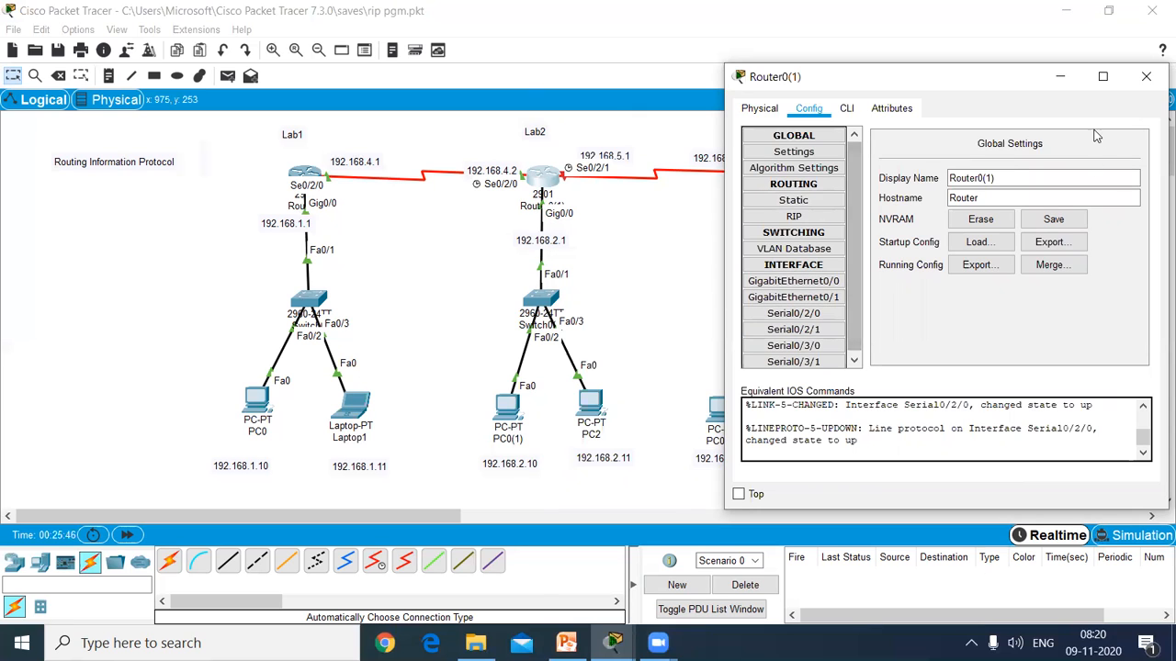
{"action": "left_click", "coordinate": [810, 284]}
{"action": "left_click_drag", "start_coordinate": [1075, 234], "coordinate": [803, 194]}
{"action": "key", "text": "BackSpace"}
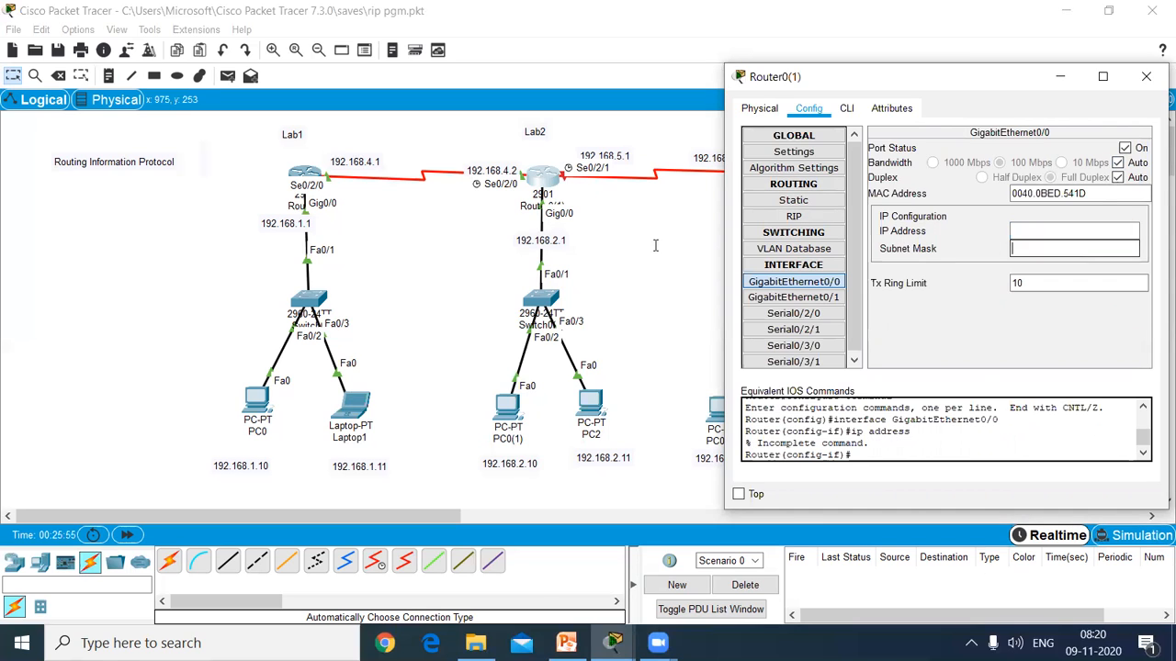
- Switch Lab2's GigabitEthernet0/0 port off and on again and assign it IP address 192.198.2.1 with subnet mask 255.255.255.0
{"action": "left_click", "coordinate": [1125, 148]}
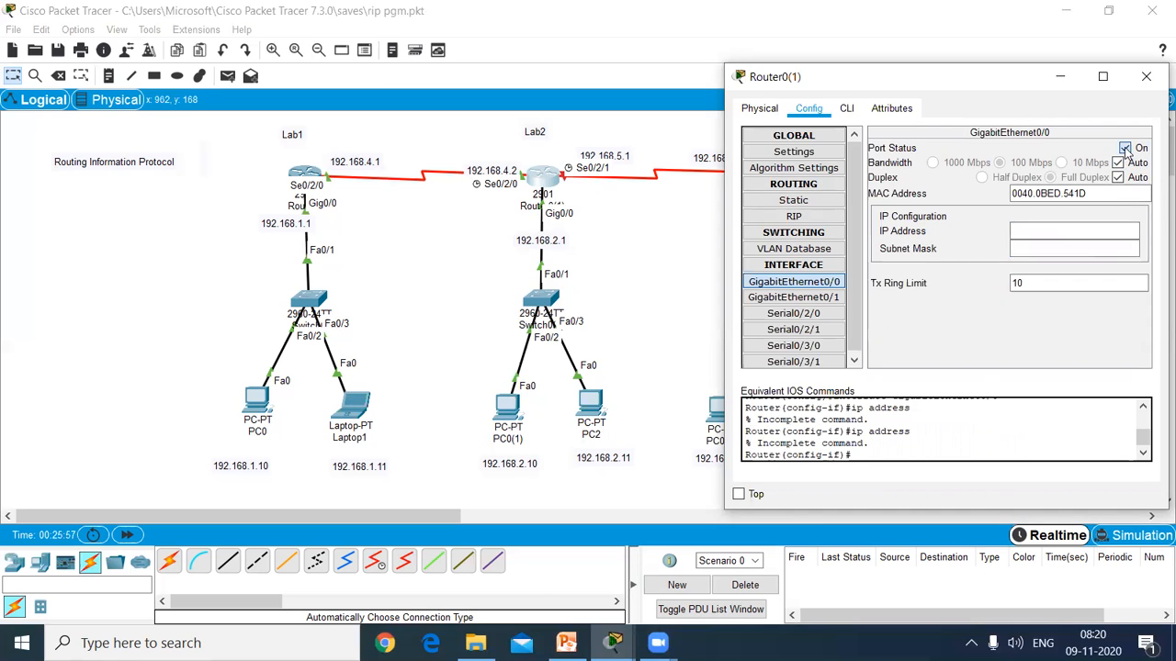
{"action": "left_click", "coordinate": [1126, 148]}
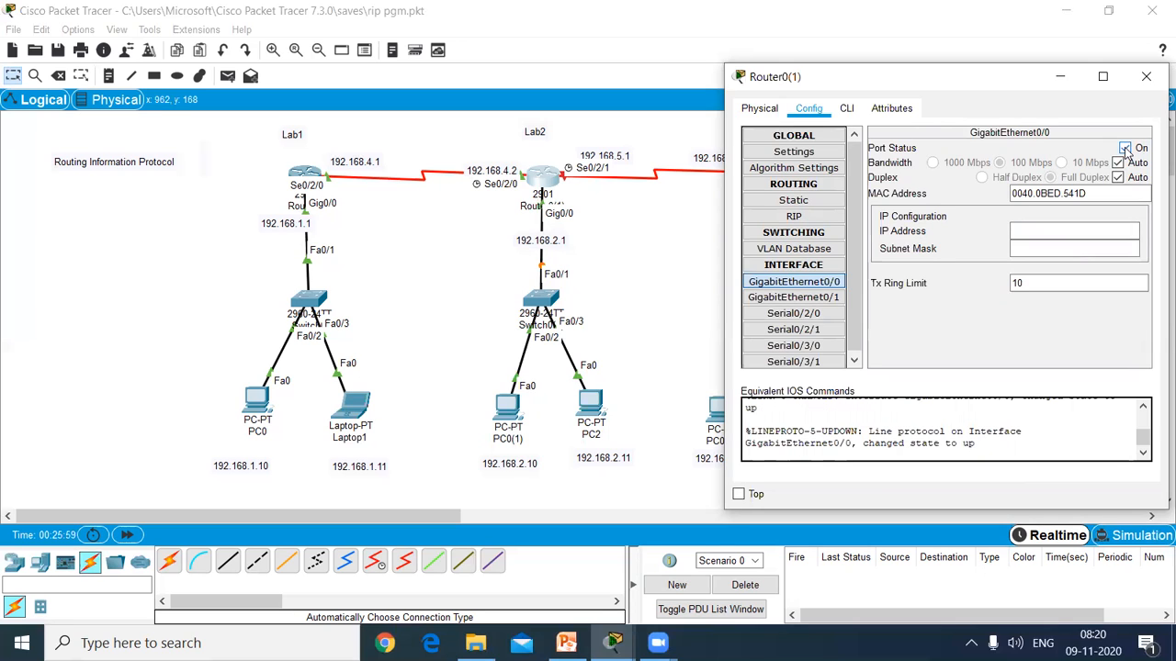
{"action": "left_click", "coordinate": [1012, 234]}
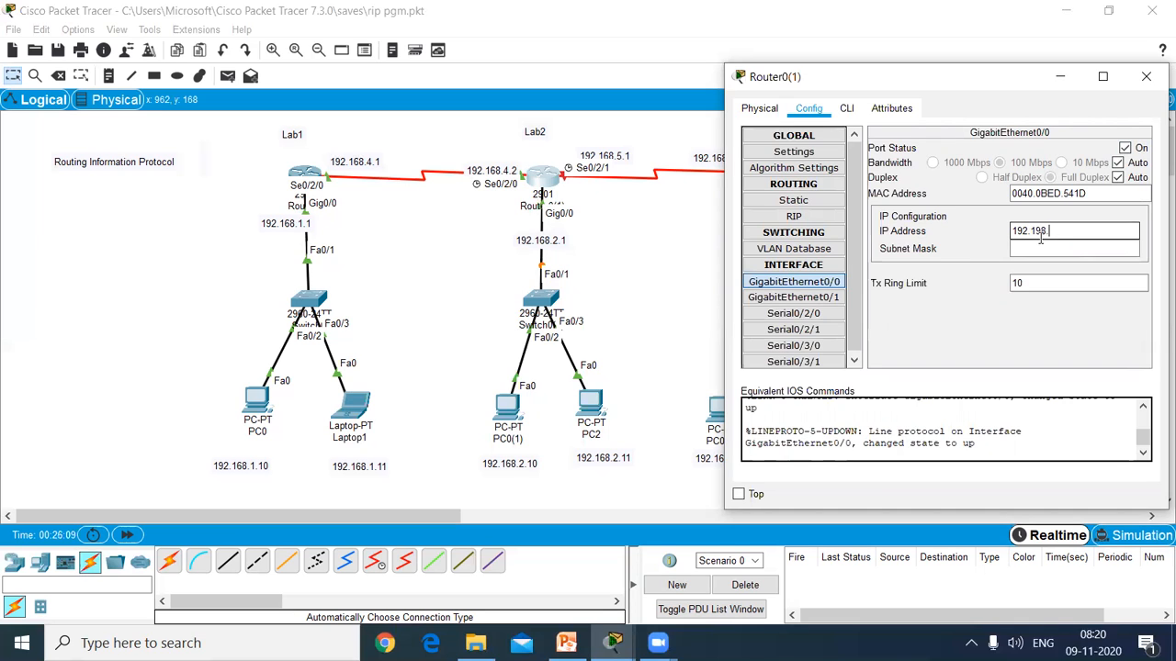
{"action": "left_click", "coordinate": [1037, 248]}
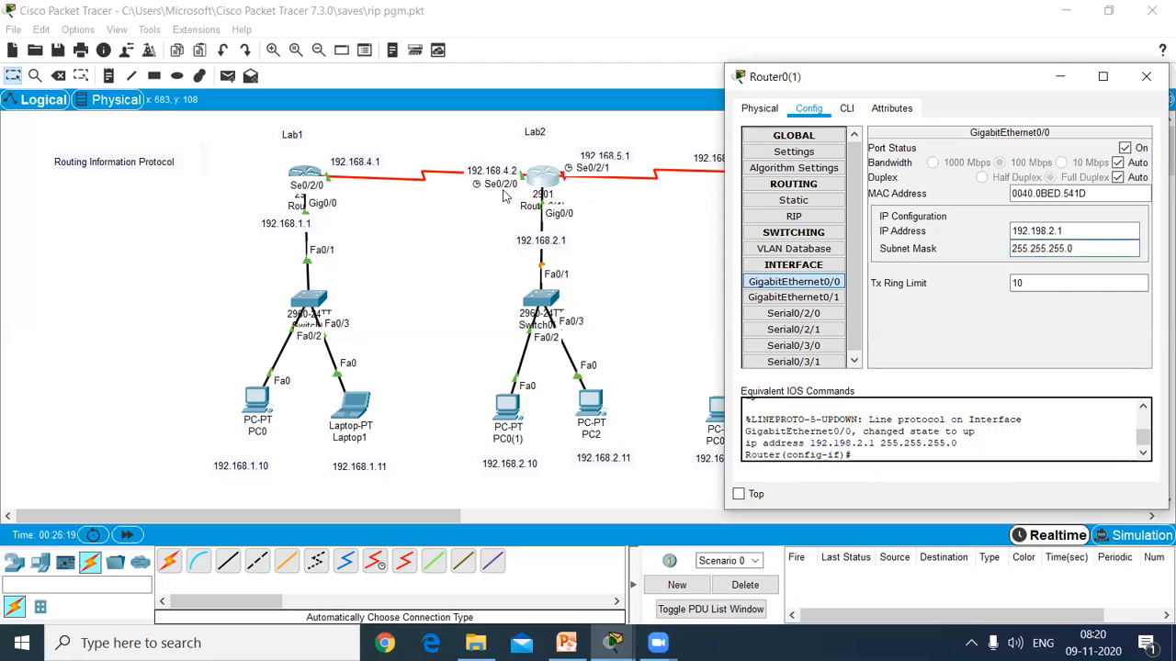
- Switch the Lab2 router's Serial0/2/0 port off and on again and set its clock rate to 64000
{"action": "left_click", "coordinate": [814, 318]}
{"action": "left_click", "coordinate": [1126, 148]}
{"action": "left_click", "coordinate": [1126, 149]}
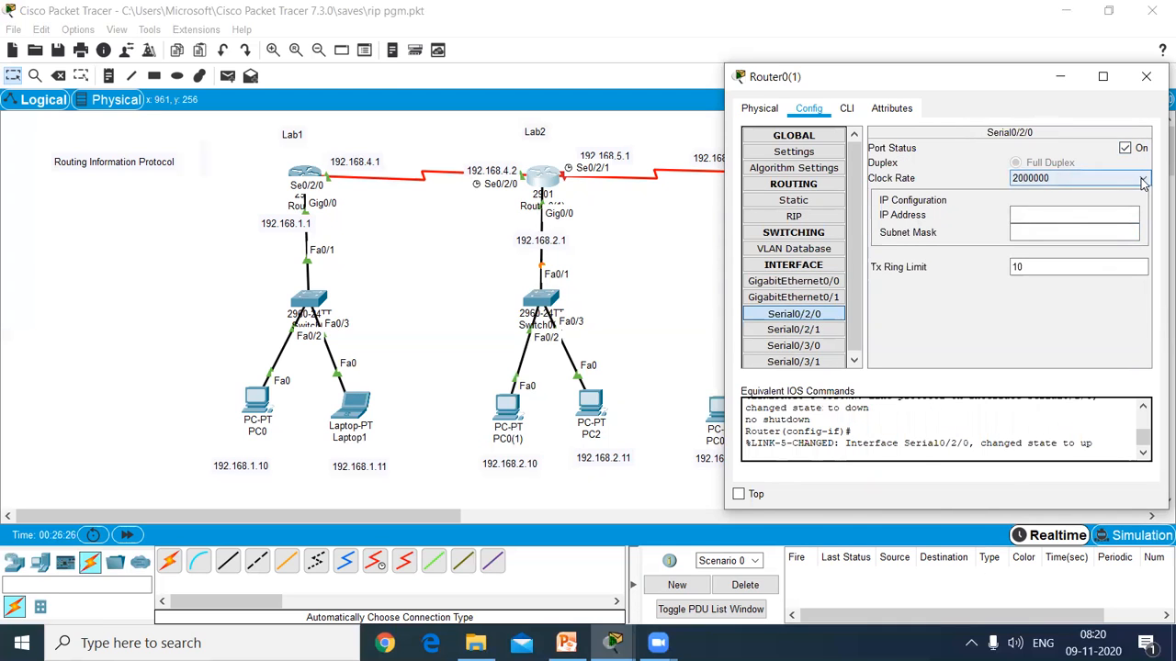
{"action": "left_click", "coordinate": [1142, 178]}
{"action": "left_click_drag", "start_coordinate": [1144, 265], "coordinate": [1143, 243]}
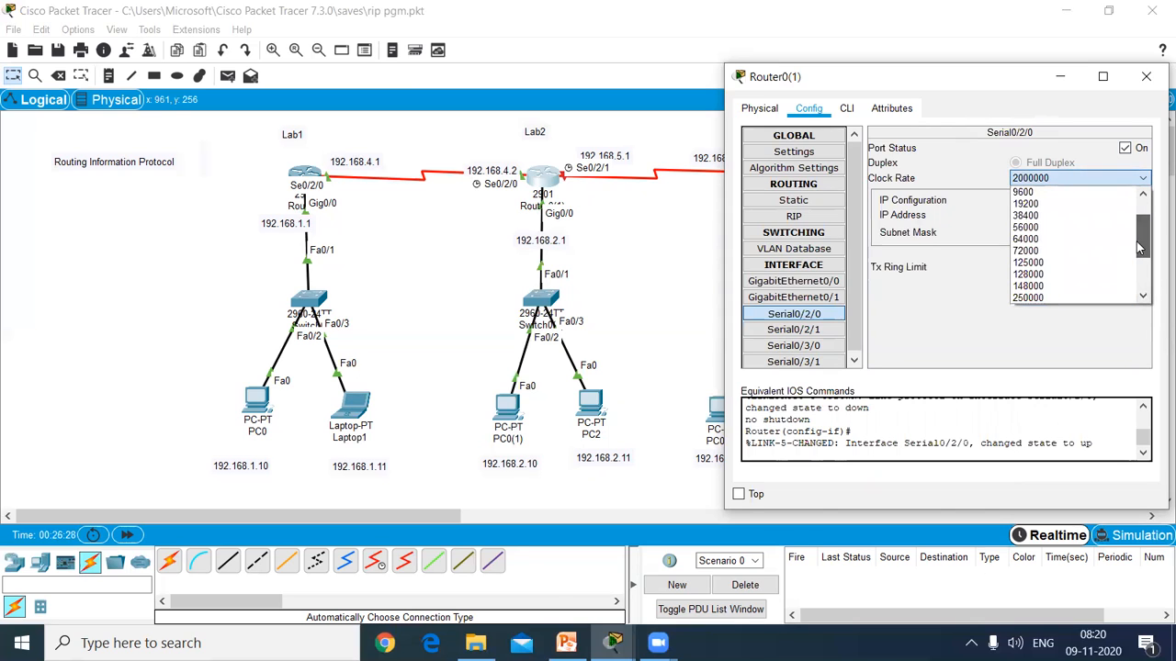
{"action": "left_click", "coordinate": [1027, 239]}
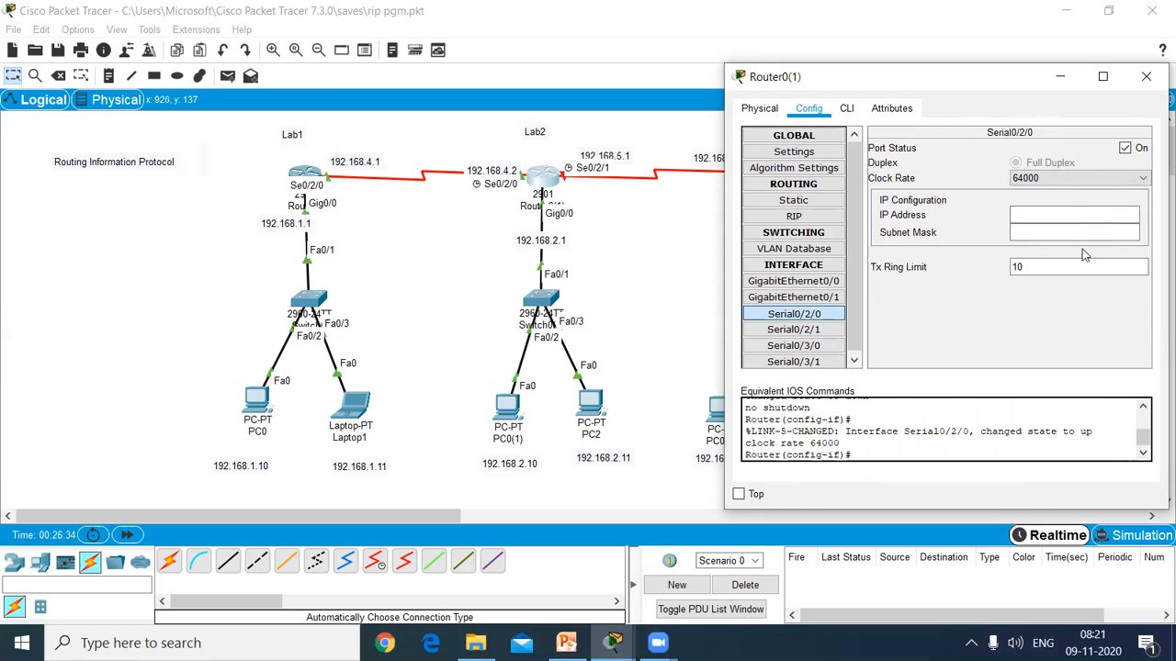
- Assign Lab2's Serial0/2/0 interface the IP address 192.168.4.2 with subnet mask 255.255.255.0
{"action": "left_click", "coordinate": [1068, 209]}
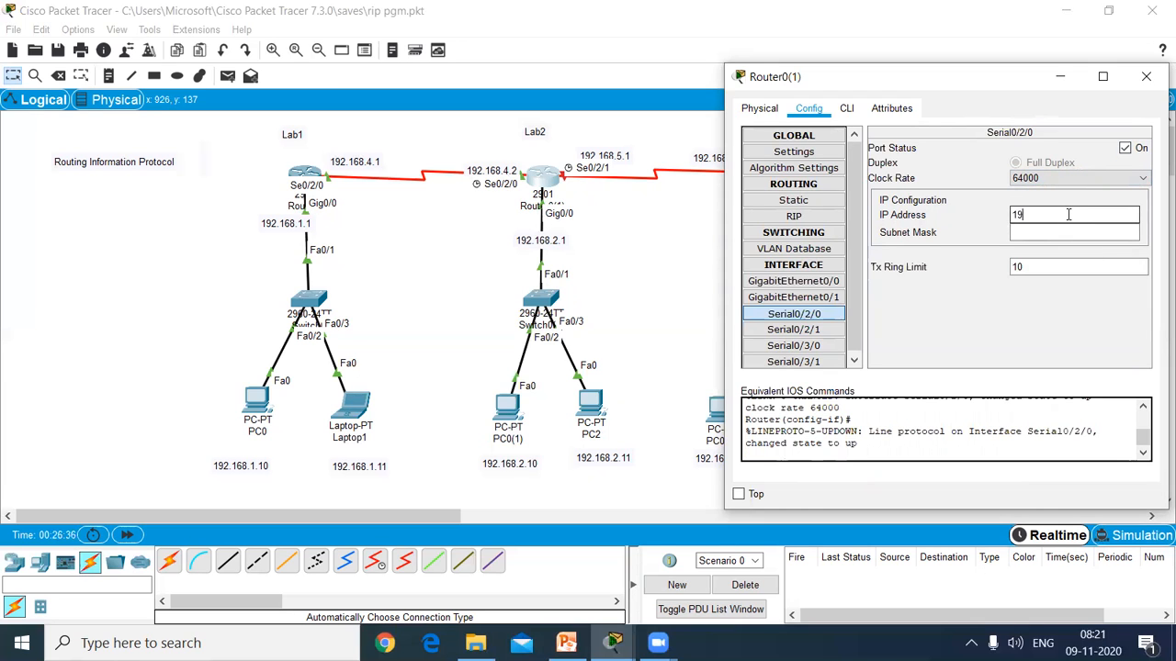
{"action": "type", "text": "192.168.4.2"}
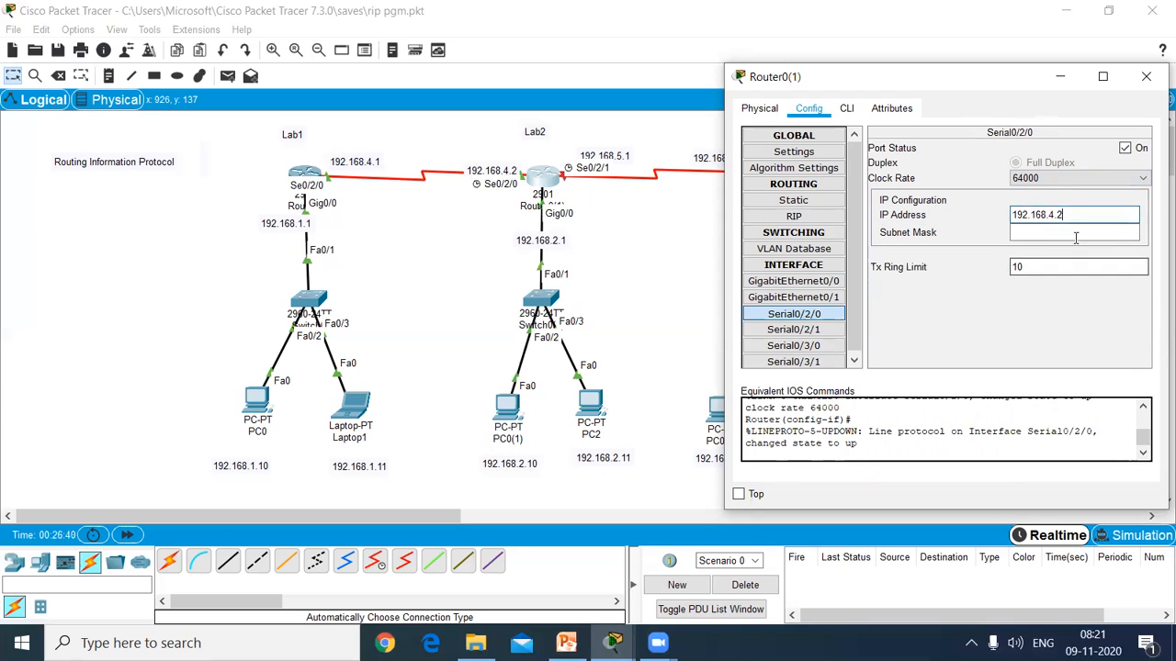
{"action": "left_click", "coordinate": [1075, 232]}
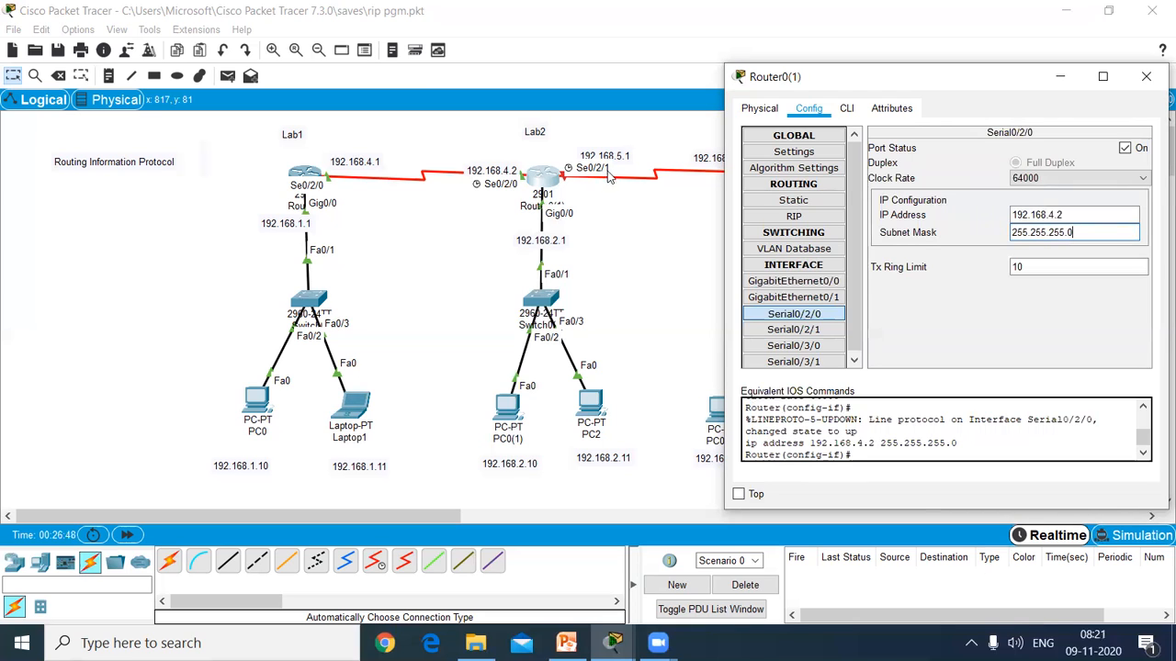
- Turn on the Lab2 router's Serial0/2/1 port and set its clock rate to 64000
{"action": "left_click", "coordinate": [806, 333]}
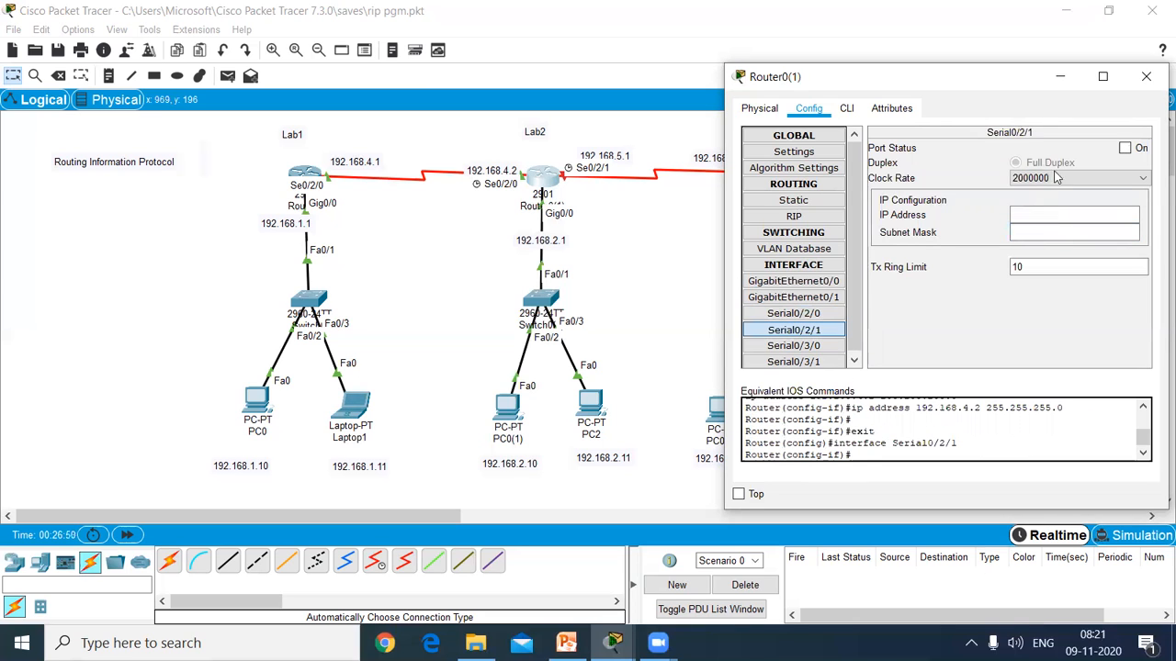
{"action": "left_click", "coordinate": [1125, 149]}
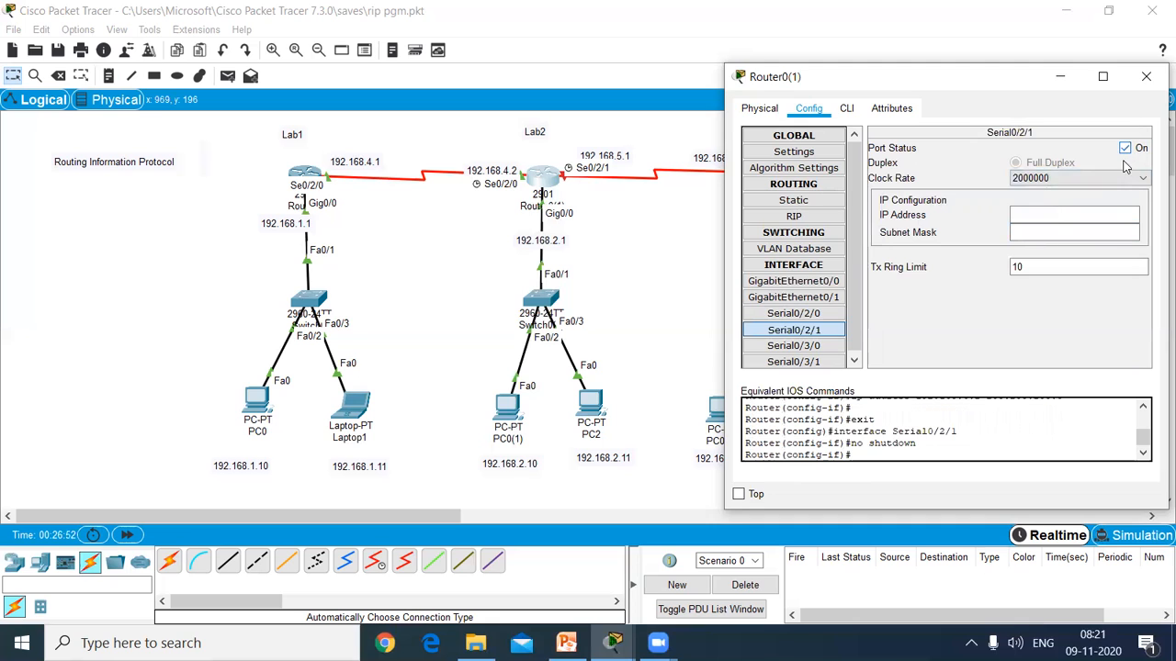
{"action": "left_click", "coordinate": [1139, 179]}
{"action": "scroll", "coordinate": [1070, 239], "scroll_direction": "up", "scroll_amount": 2}
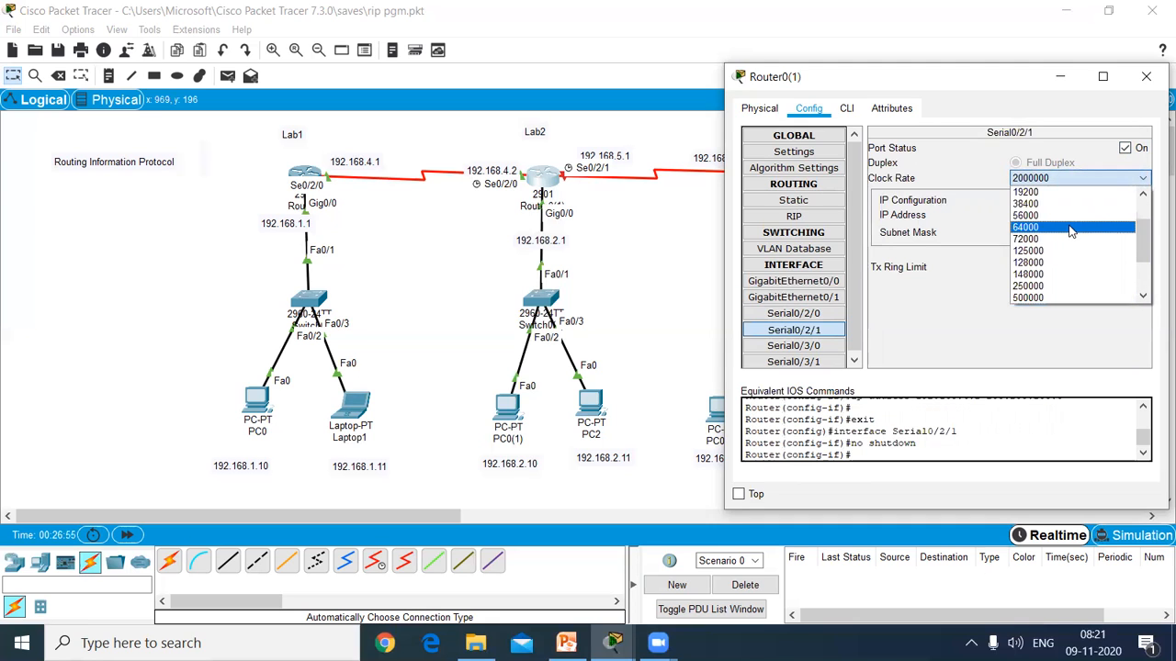
{"action": "left_click", "coordinate": [1068, 227]}
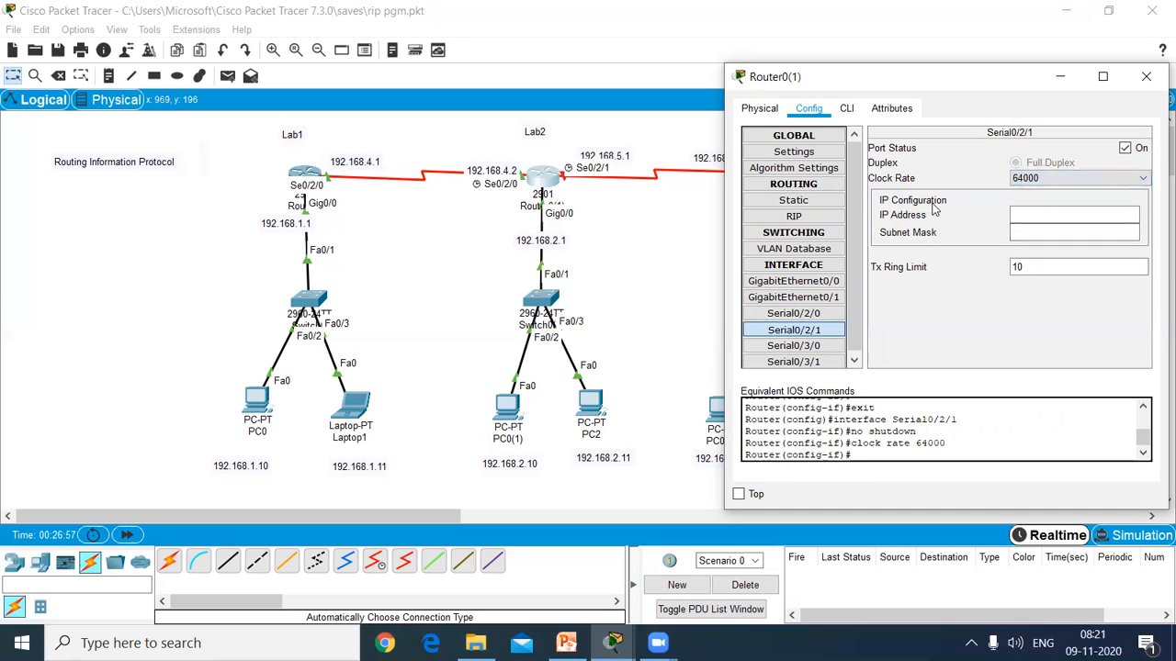
- Assign Lab2's Serial0/2/1 interface the IP address 192.168.5.1 with subnet mask 255.255.255.0 and close the router's configuration
{"action": "left_click", "coordinate": [1026, 220]}
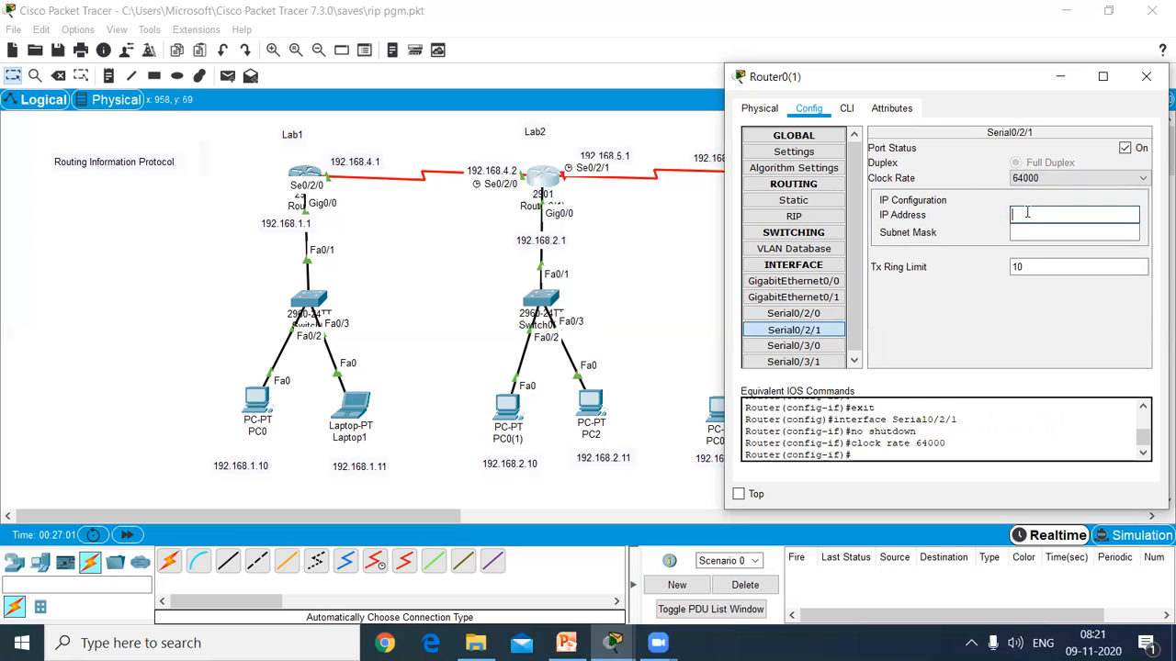
{"action": "type", "text": "192.168"}
{"action": "left_click", "coordinate": [1054, 235]}
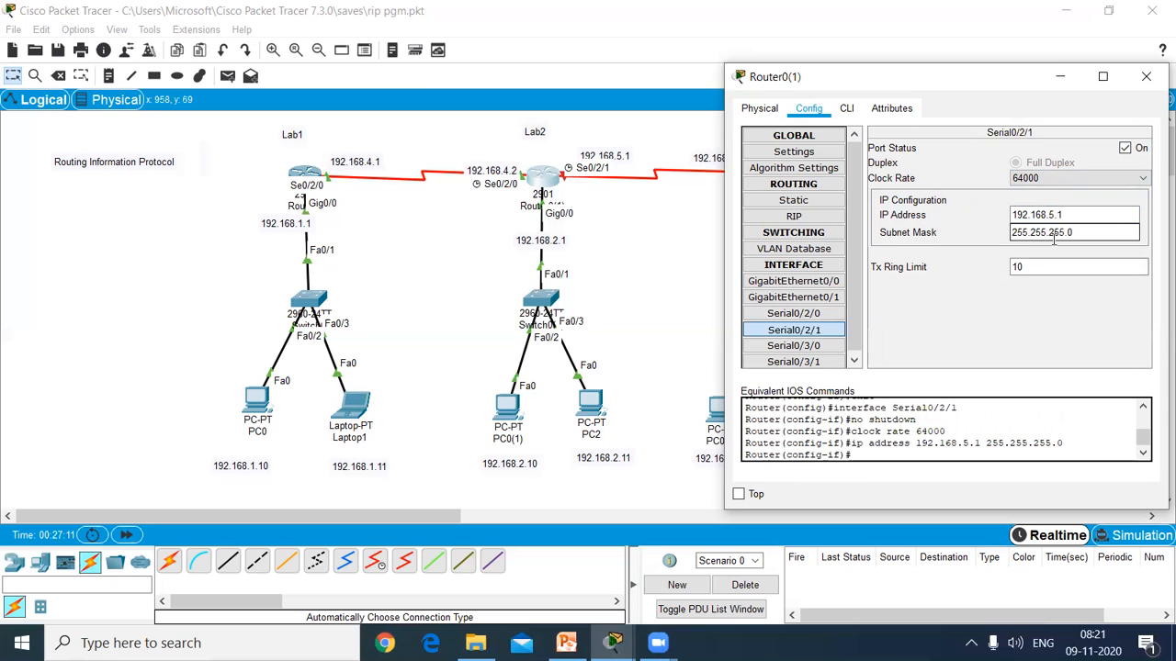
{"action": "left_click", "coordinate": [1144, 79]}
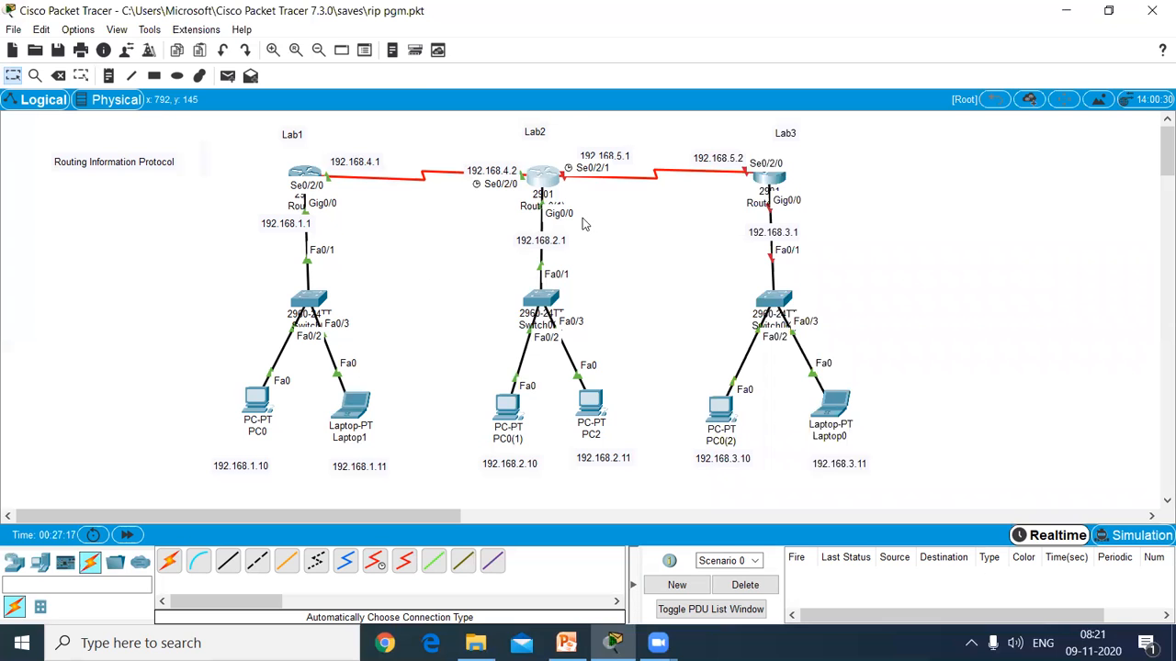
- Give PC0(1) the static IP address 192.168.2.10, subnet mask 255.255.255.0 and default gateway 192.168.2.1
{"action": "mouse_move", "coordinate": [559, 191]}
{"action": "mouse_move", "coordinate": [496, 434]}
{"action": "left_click", "coordinate": [511, 411]}
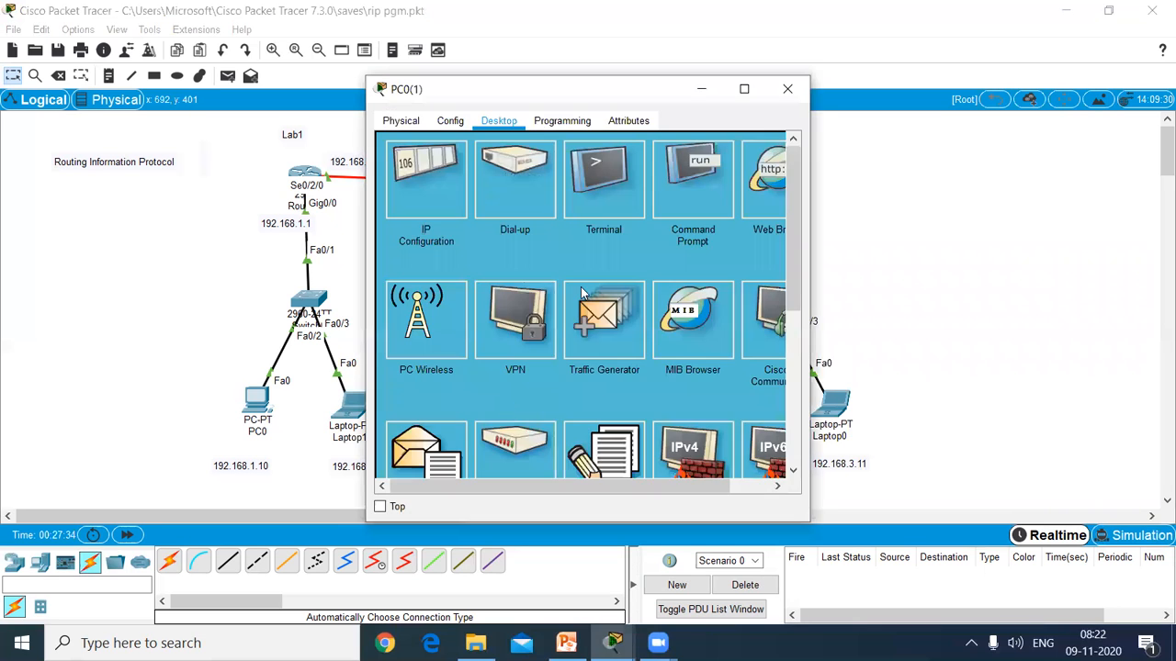
{"action": "left_click_drag", "start_coordinate": [575, 102], "coordinate": [859, 77]}
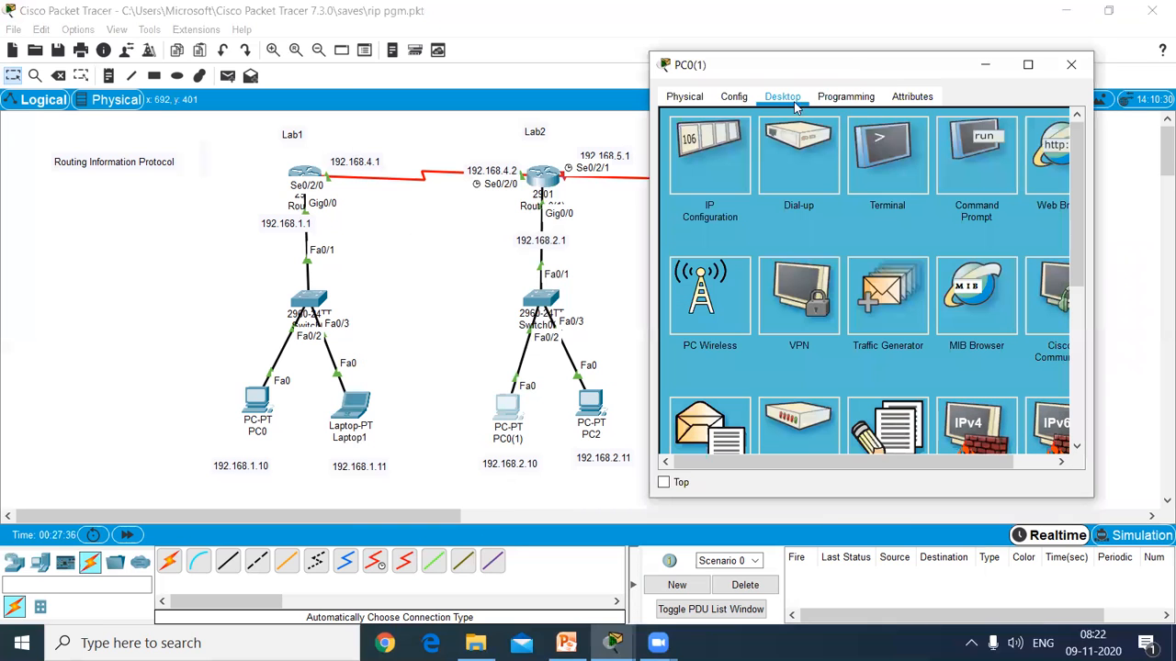
{"action": "left_click", "coordinate": [723, 161]}
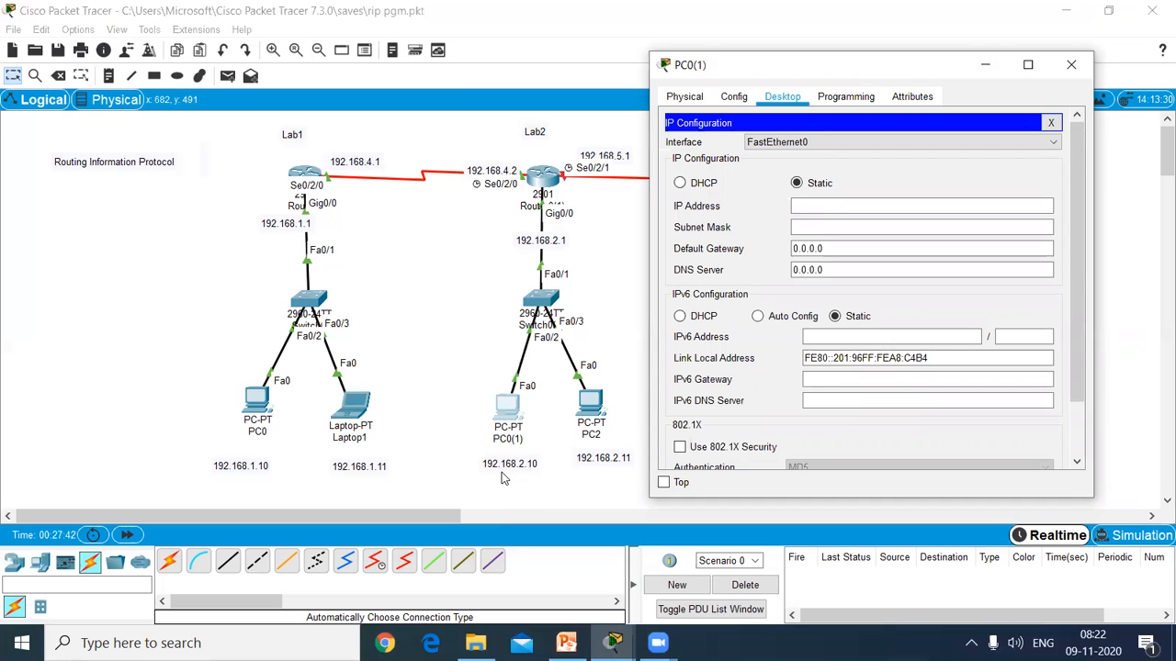
{"action": "left_click", "coordinate": [838, 210]}
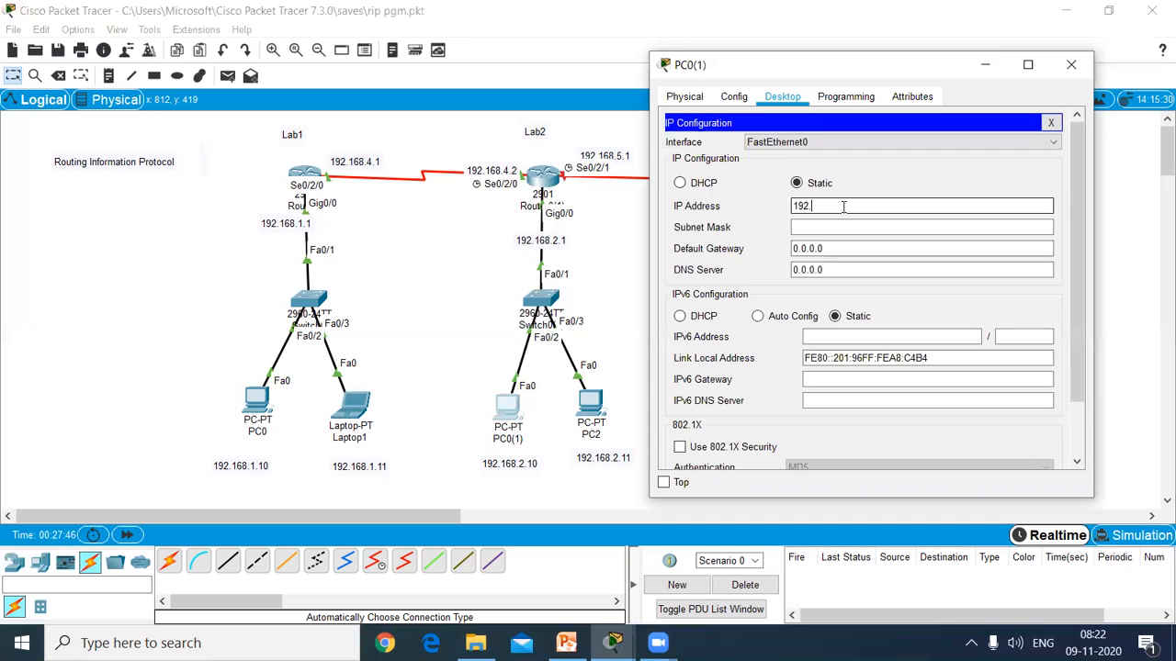
{"action": "type", "text": "192.168.2.10"}
{"action": "left_click", "coordinate": [842, 226]}
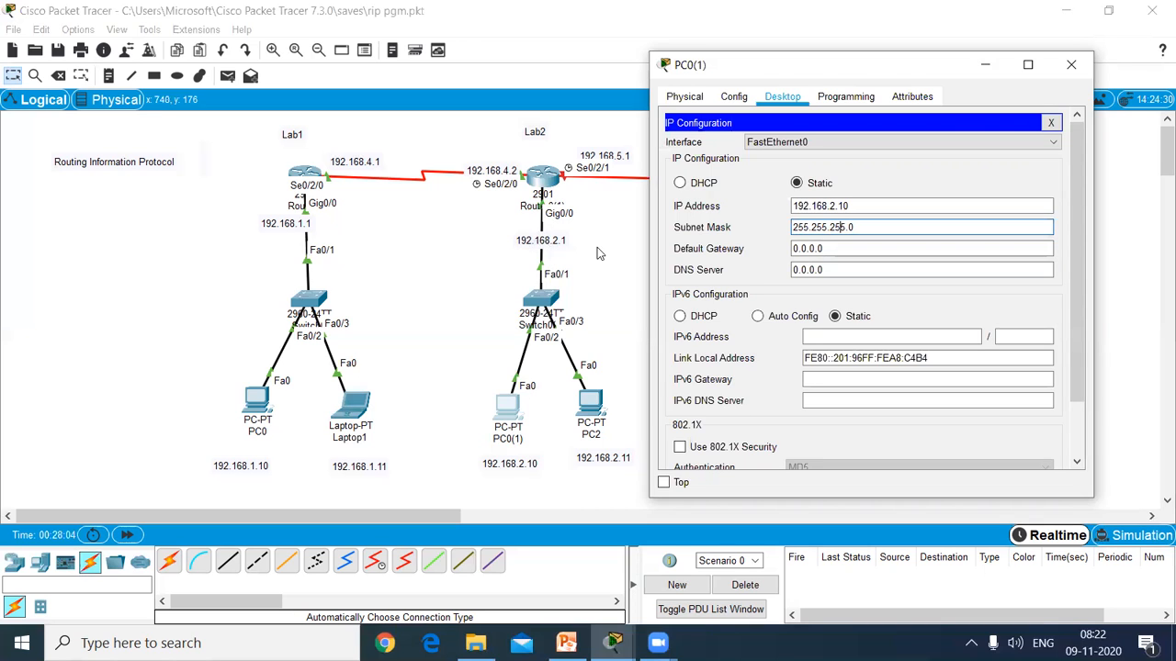
{"action": "left_click_drag", "start_coordinate": [844, 249], "coordinate": [659, 249]}
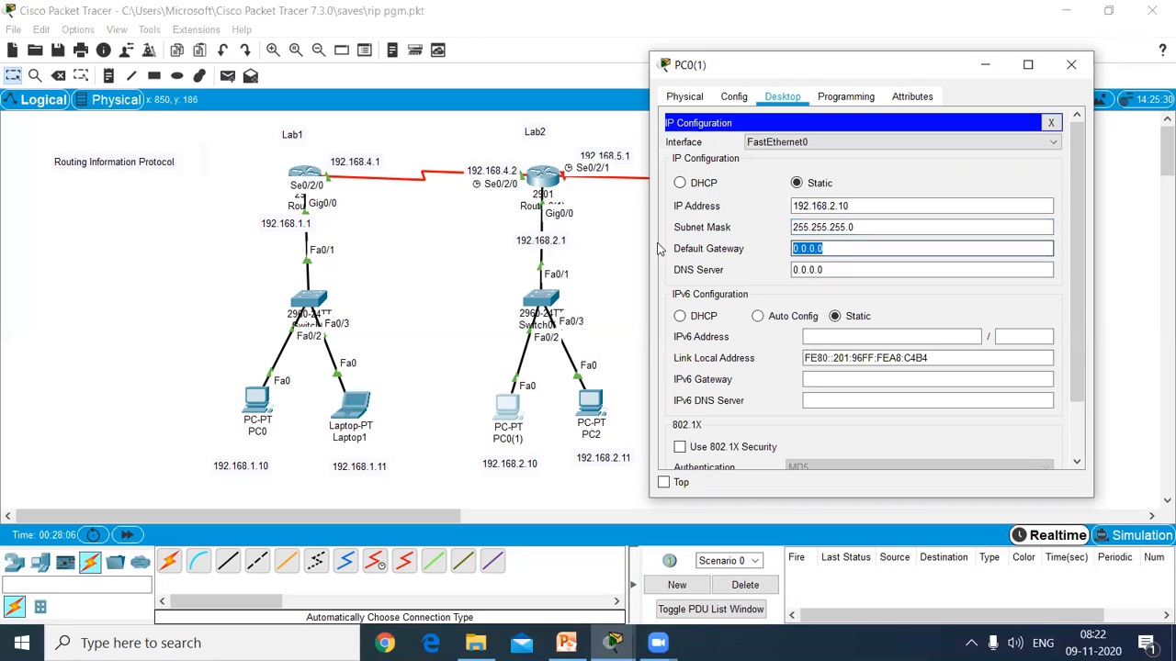
{"action": "type", "text": "192.1"}
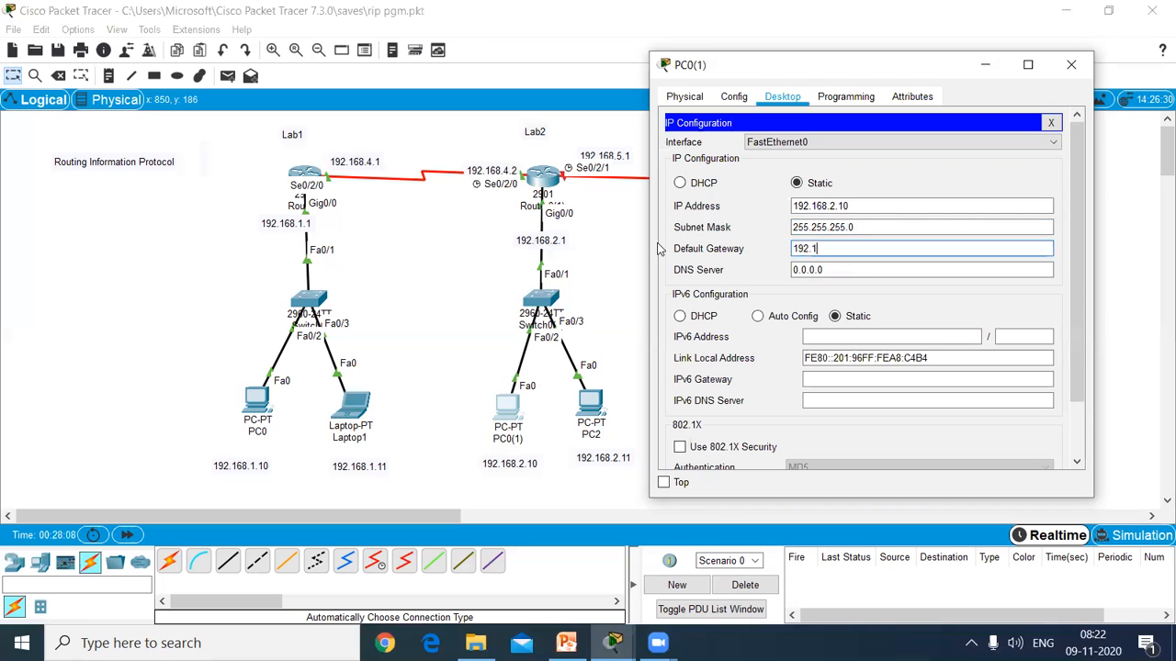
{"action": "type", "text": "68.2.1"}
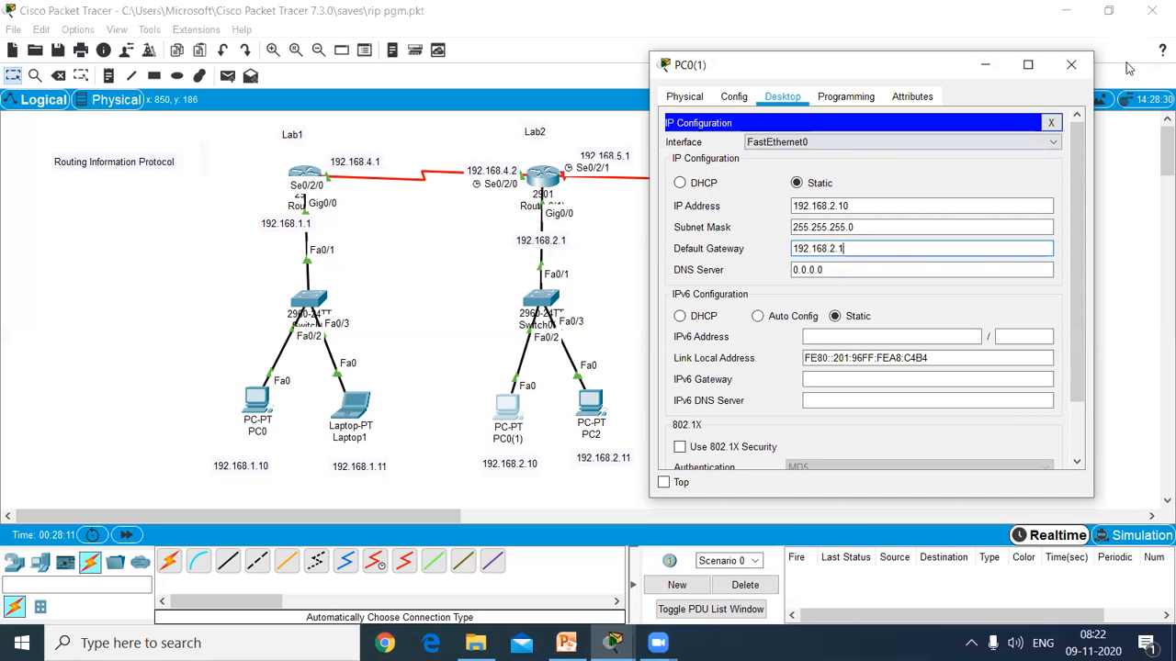
- Give PC2 the static IP address 192.168.2.11, subnet mask 255.255.255.0 and default gateway 192.168.2.1
{"action": "left_click", "coordinate": [1072, 65]}
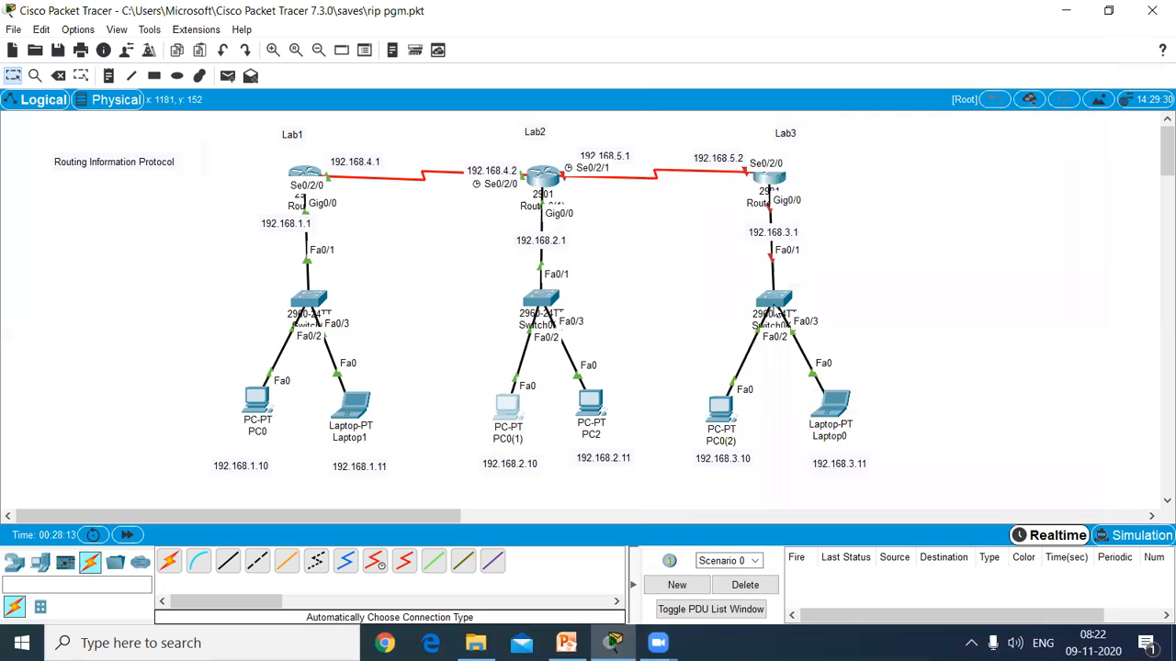
{"action": "left_click", "coordinate": [598, 410]}
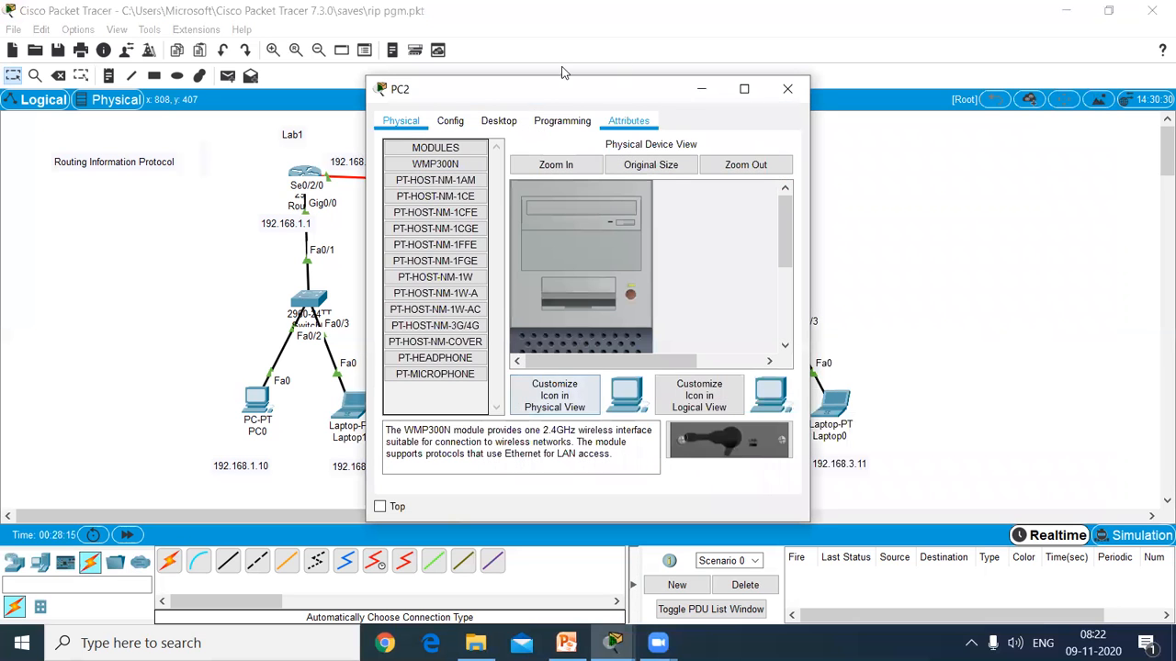
{"action": "left_click", "coordinate": [496, 124]}
{"action": "left_click", "coordinate": [460, 155]}
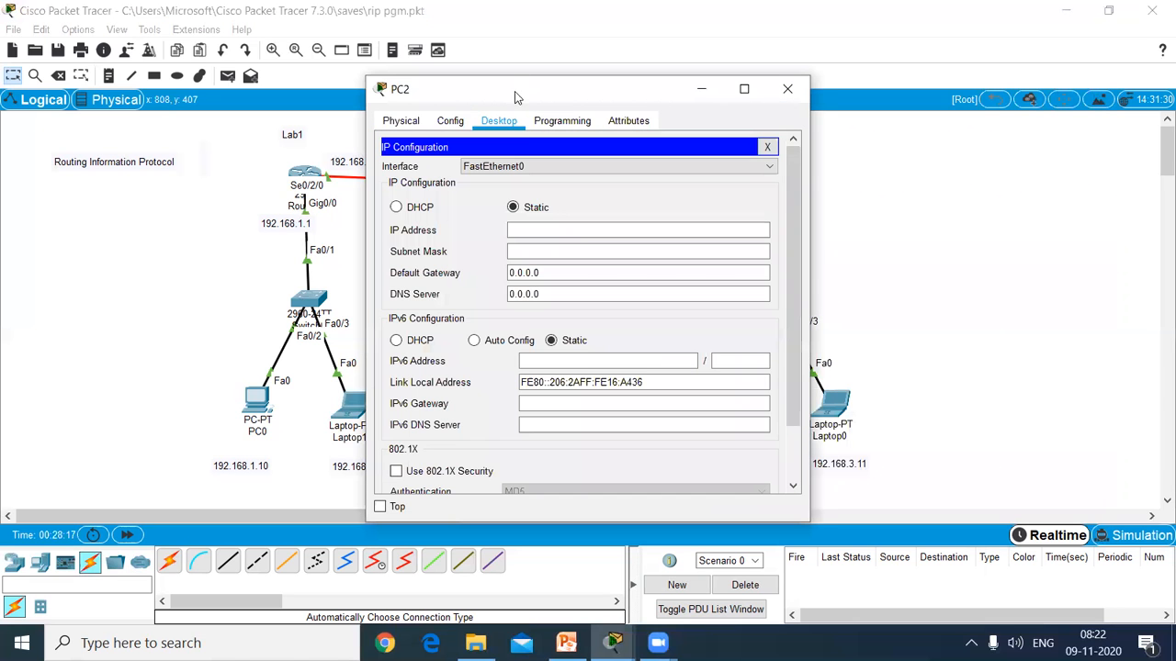
{"action": "left_click_drag", "start_coordinate": [519, 88], "coordinate": [969, 46]}
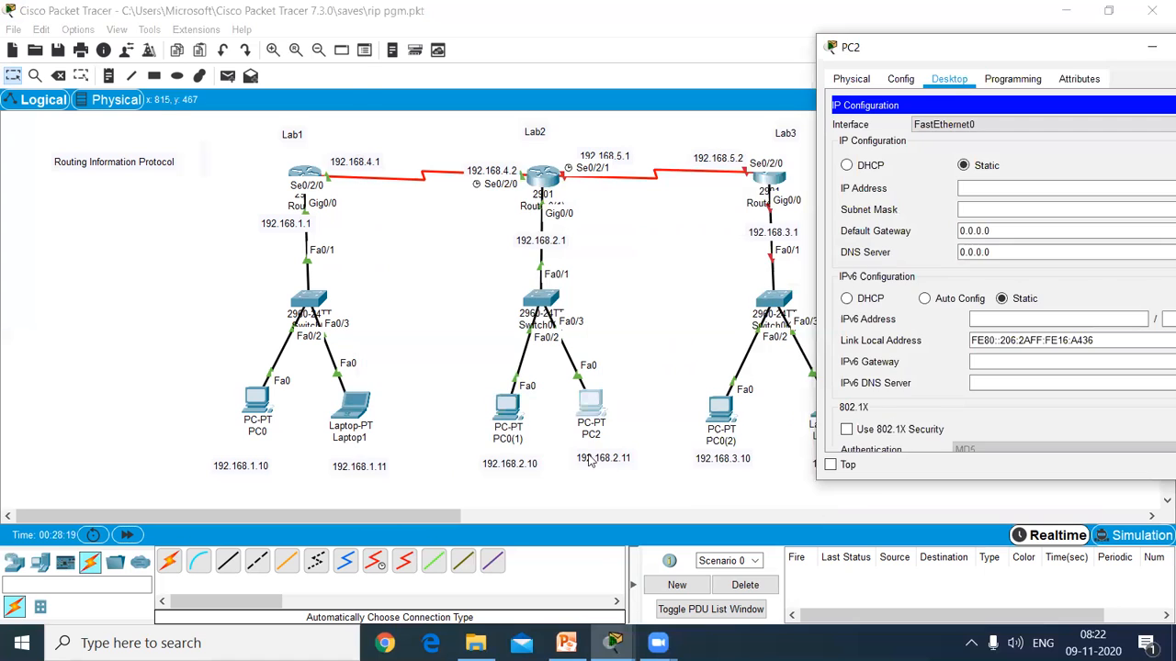
{"action": "left_click", "coordinate": [985, 188]}
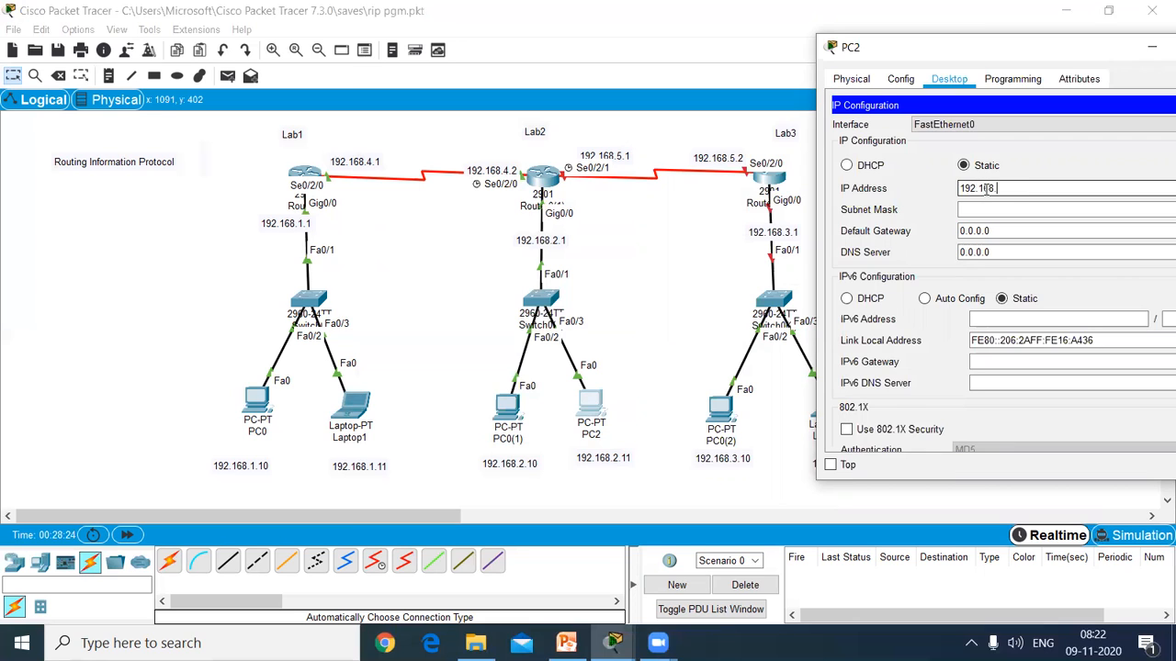
{"action": "left_click", "coordinate": [992, 209]}
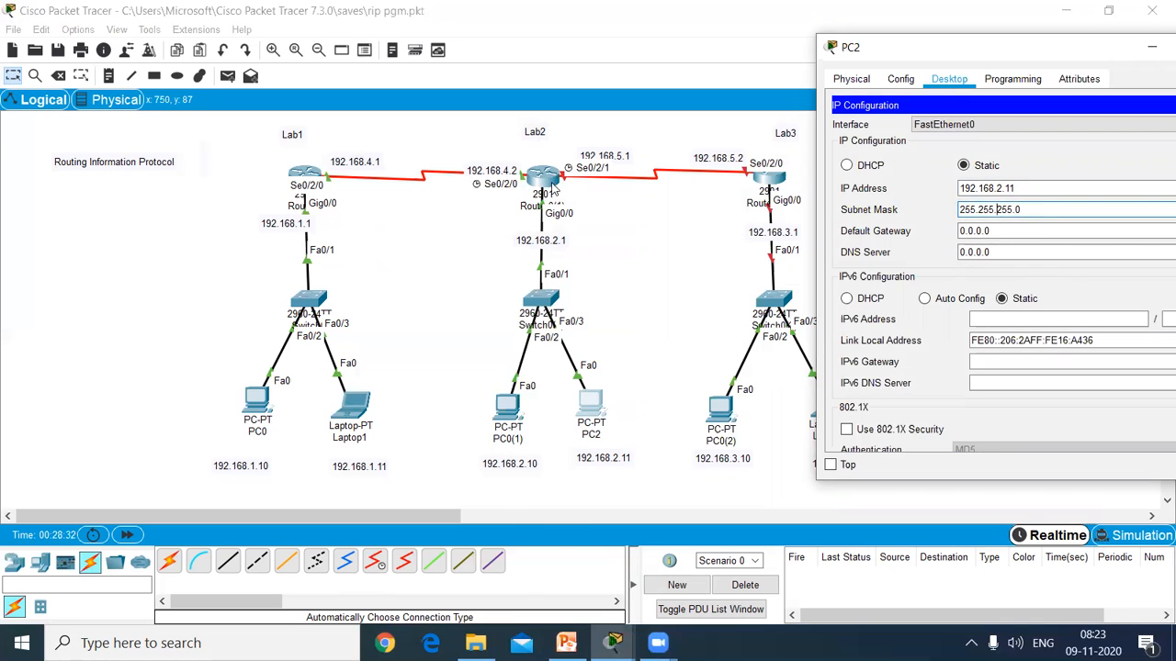
{"action": "key", "text": "Tab"}
{"action": "type", "text": "192.168.2.1"}
{"action": "left_click_drag", "start_coordinate": [942, 39], "coordinate": [703, 26]}
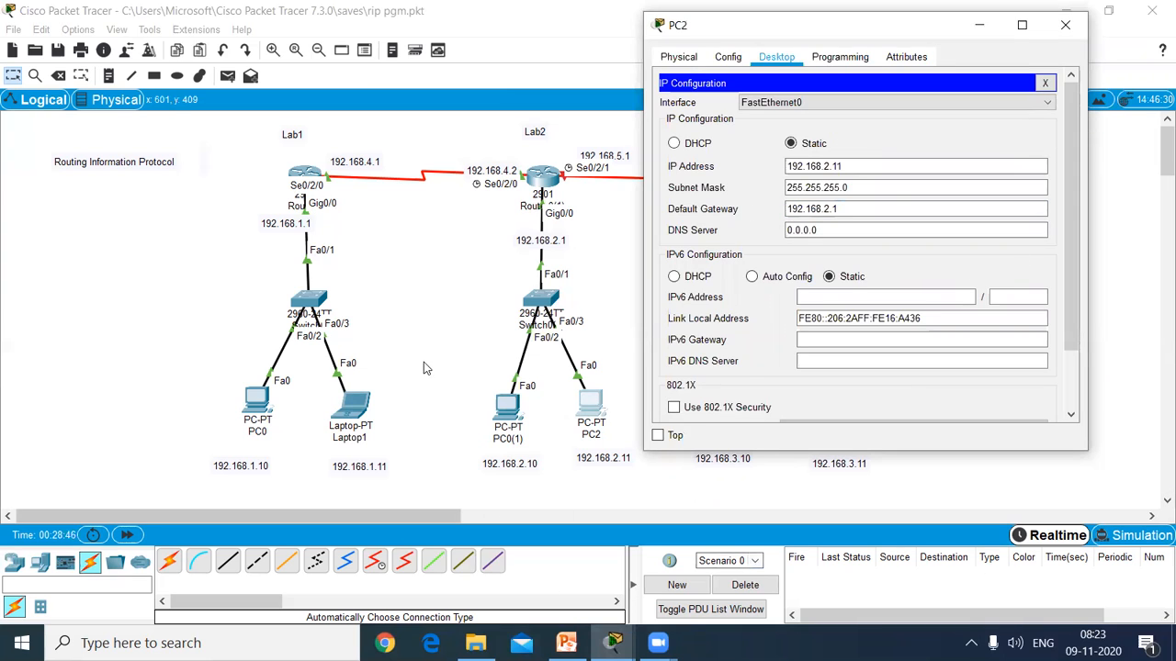
{"action": "left_click", "coordinate": [748, 292]}
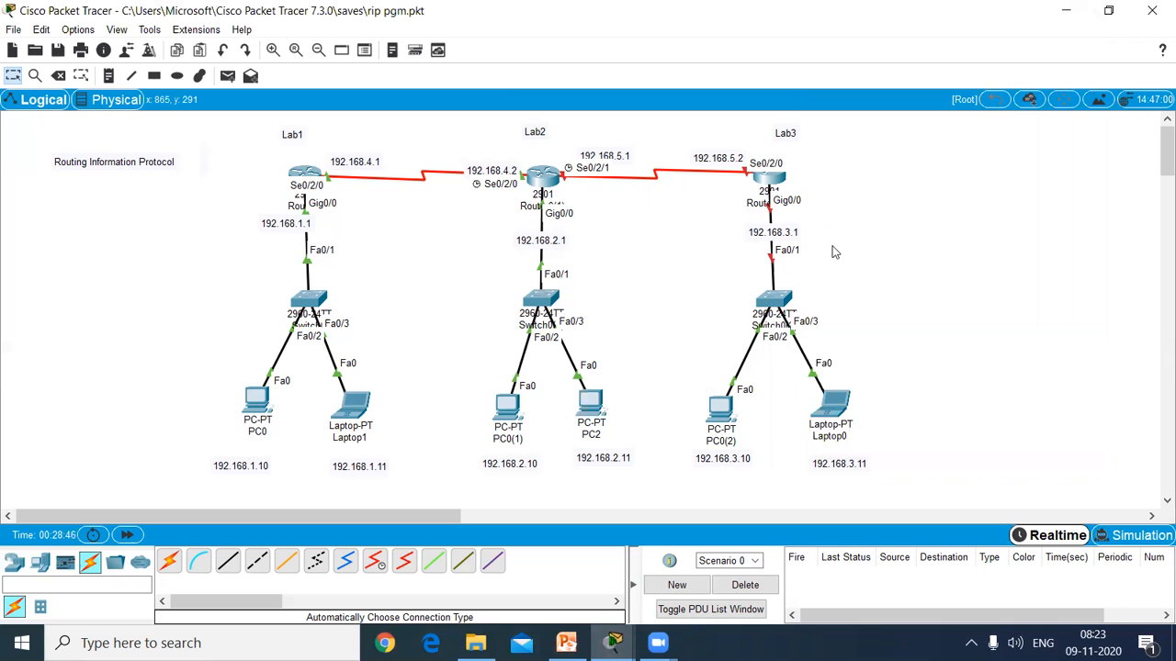
- Turn on the Lab3 router's GigabitEthernet0/0 port and assign it the IP address 192.168.3.1 with subnet mask 255.255.255.0
{"action": "mouse_move", "coordinate": [774, 184]}
{"action": "left_click", "coordinate": [774, 181]}
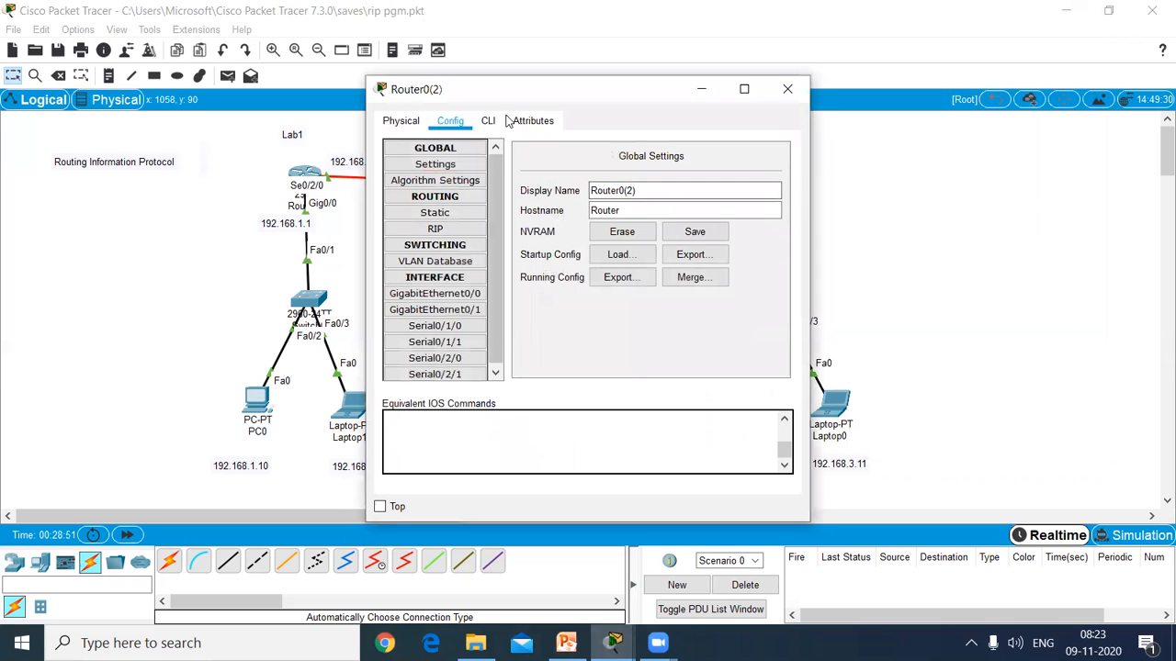
{"action": "left_click_drag", "start_coordinate": [501, 89], "coordinate": [204, 62]}
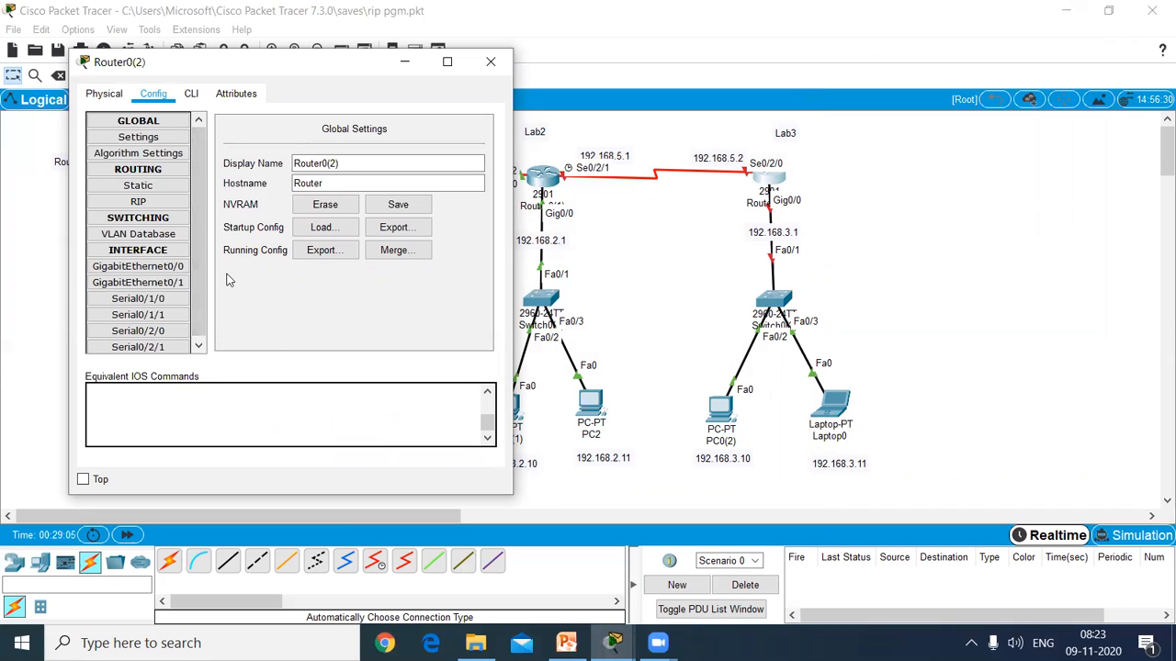
{"action": "left_click", "coordinate": [137, 266]}
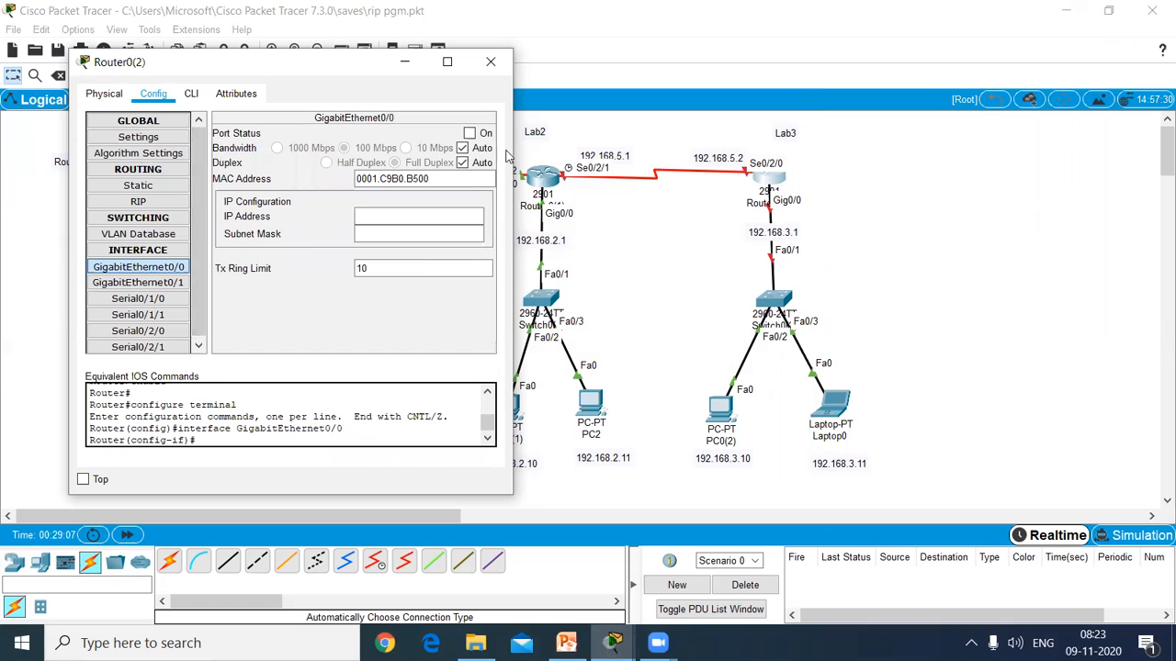
{"action": "left_click", "coordinate": [469, 134]}
{"action": "left_click", "coordinate": [430, 216]}
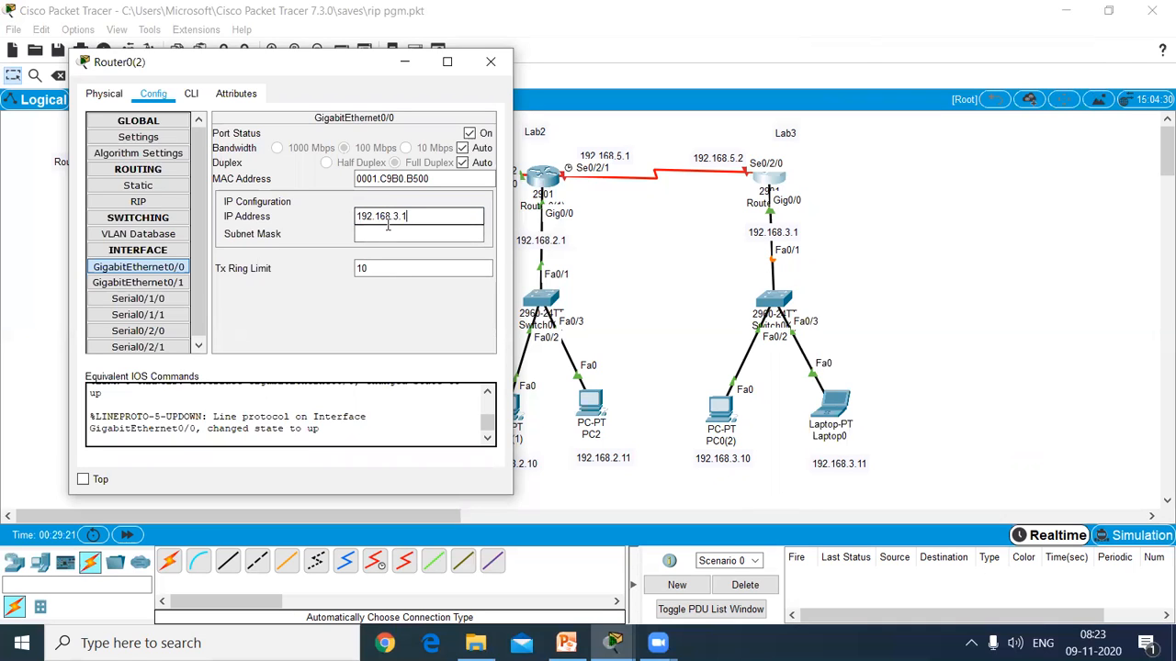
{"action": "left_click", "coordinate": [390, 234]}
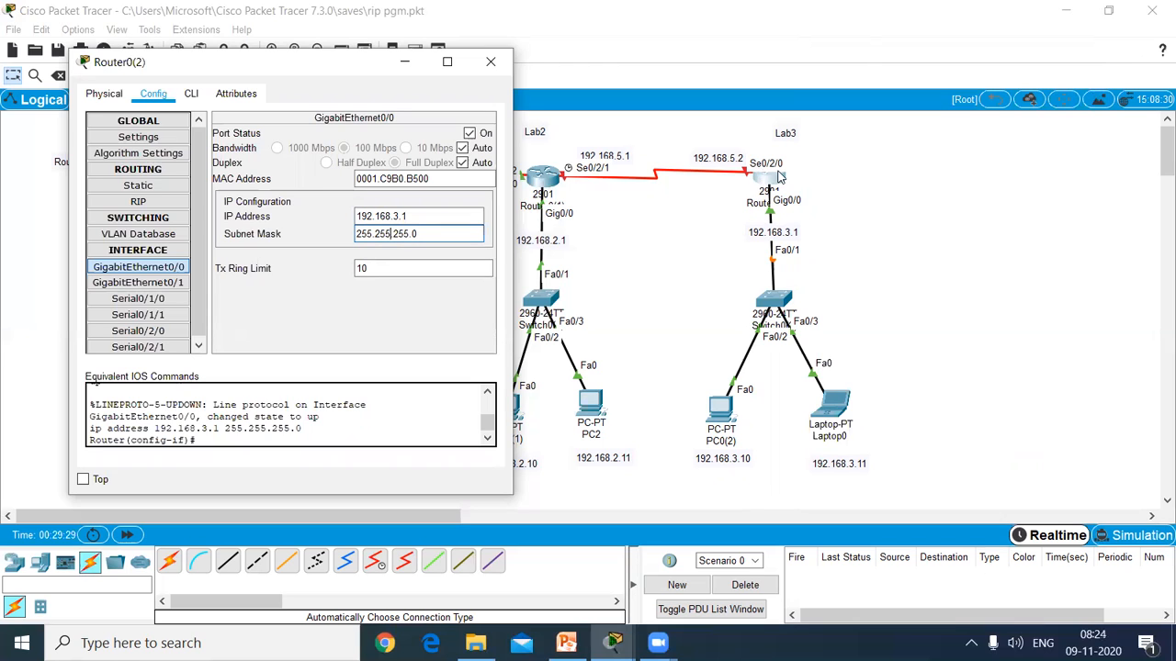
- Turn on the Lab3 router's Serial0/2/0 port and set its clock rate to 64000
{"action": "left_click", "coordinate": [126, 334]}
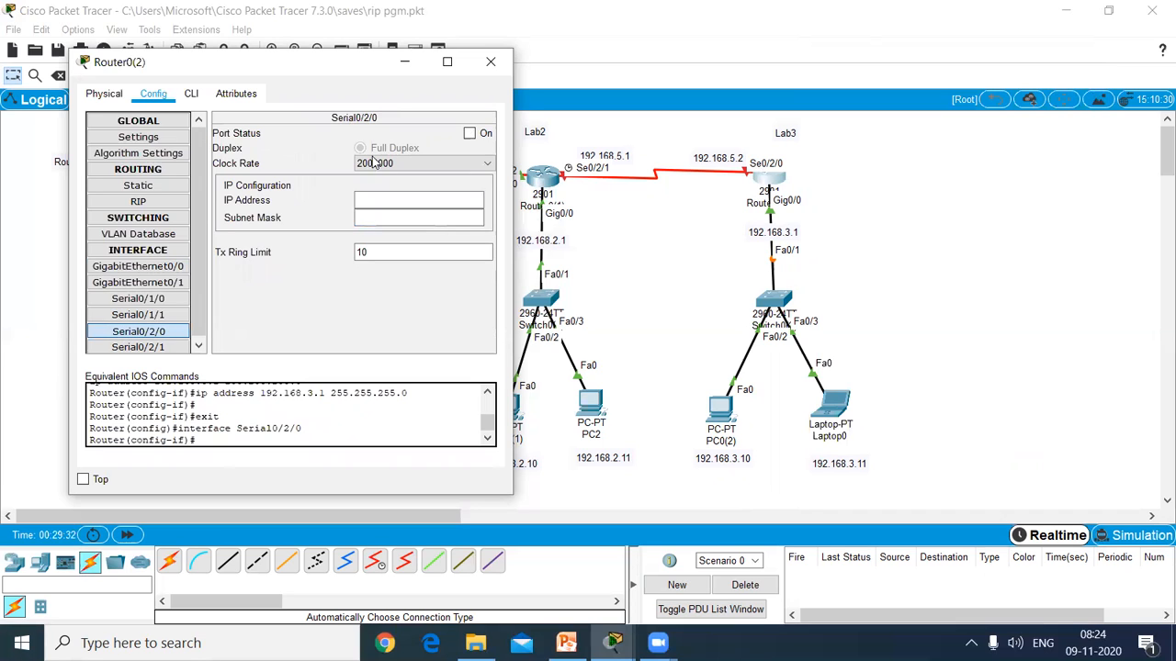
{"action": "left_click", "coordinate": [469, 133]}
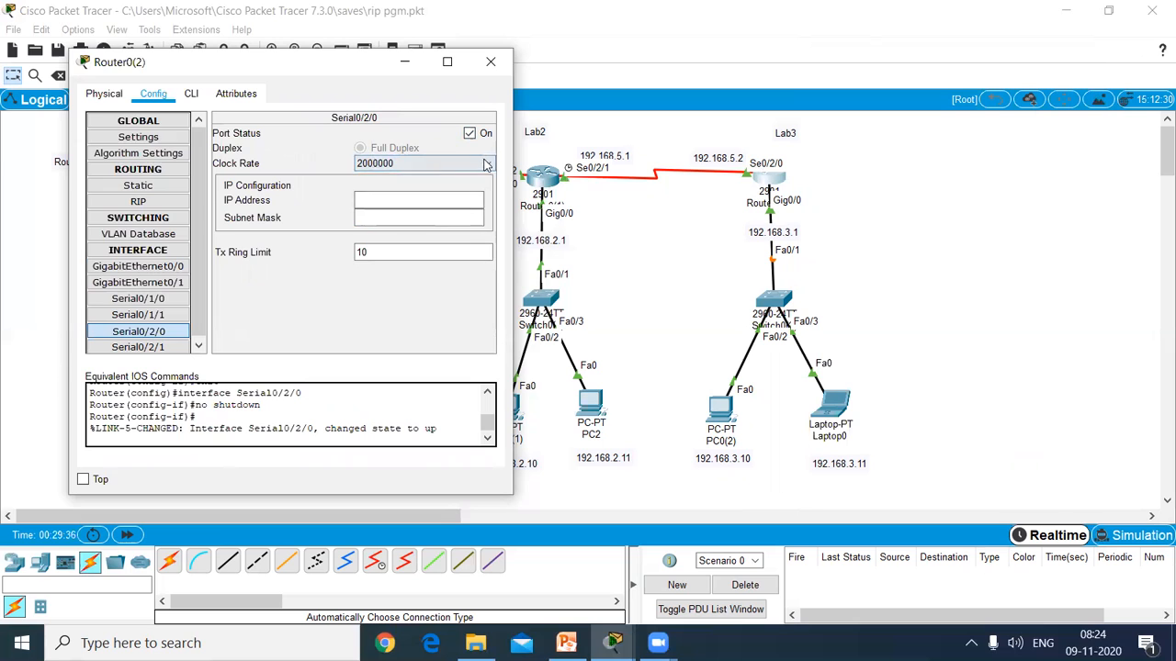
{"action": "left_click", "coordinate": [487, 165]}
{"action": "left_click_drag", "start_coordinate": [491, 252], "coordinate": [491, 233]}
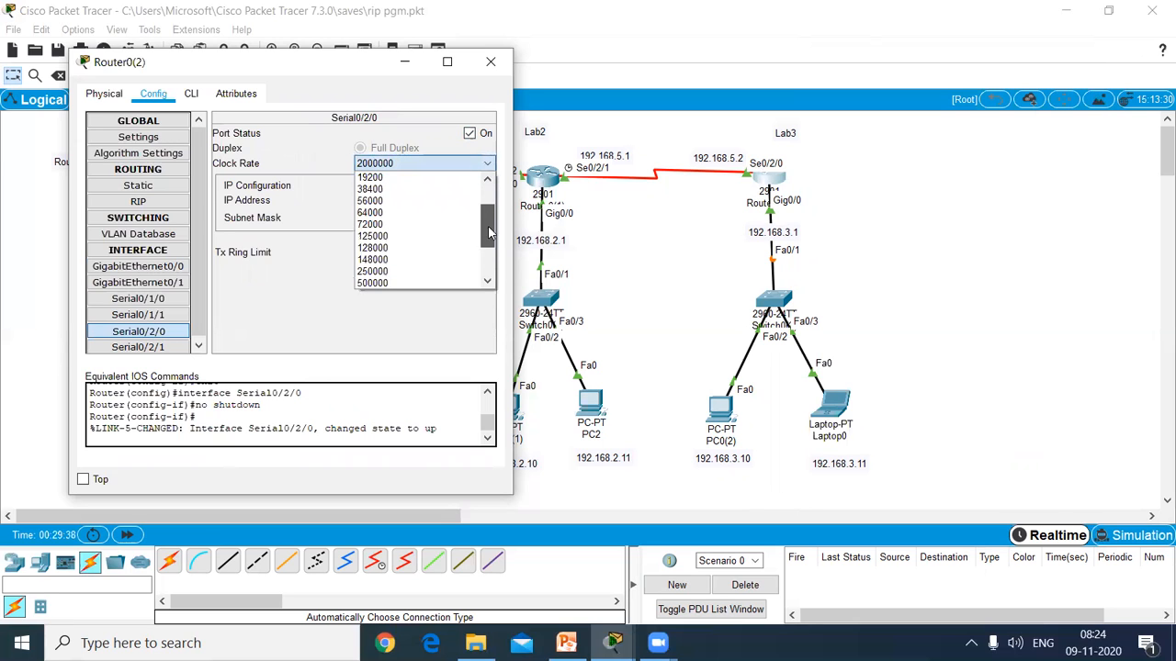
{"action": "left_click", "coordinate": [401, 213]}
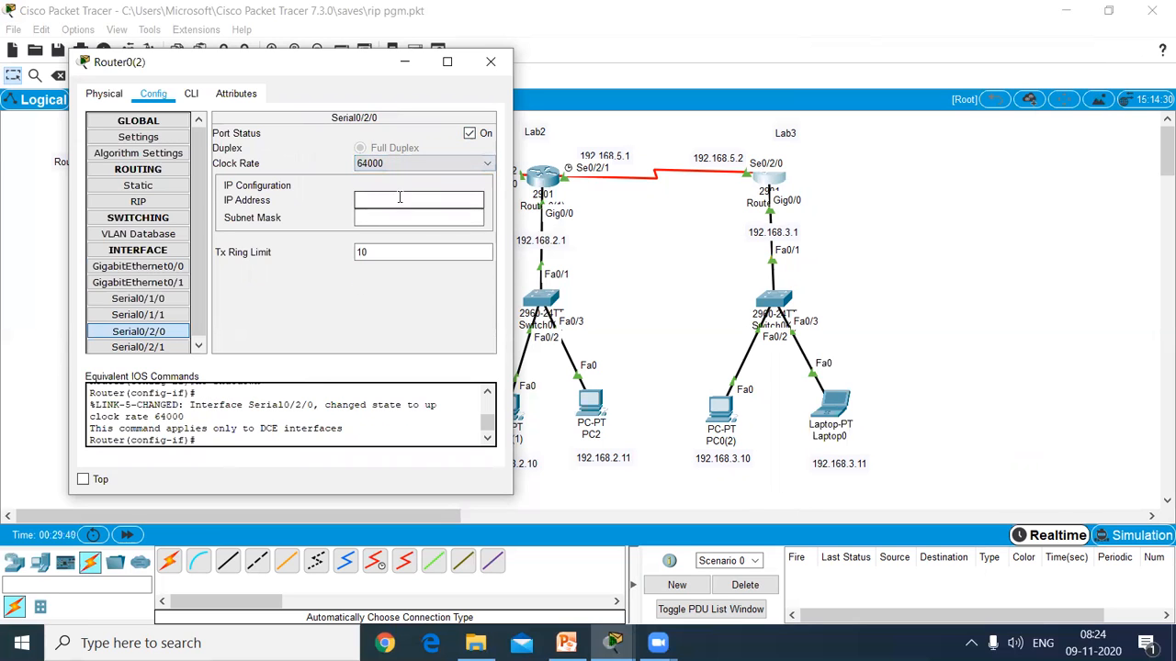
- Assign Lab3's Serial0/2/0 interface the IP address 192.168.5.2 with subnet mask 255.255.255.0 and close the router's configuration
{"action": "left_click", "coordinate": [402, 197]}
{"action": "type", "text": "192.168.5.2"}
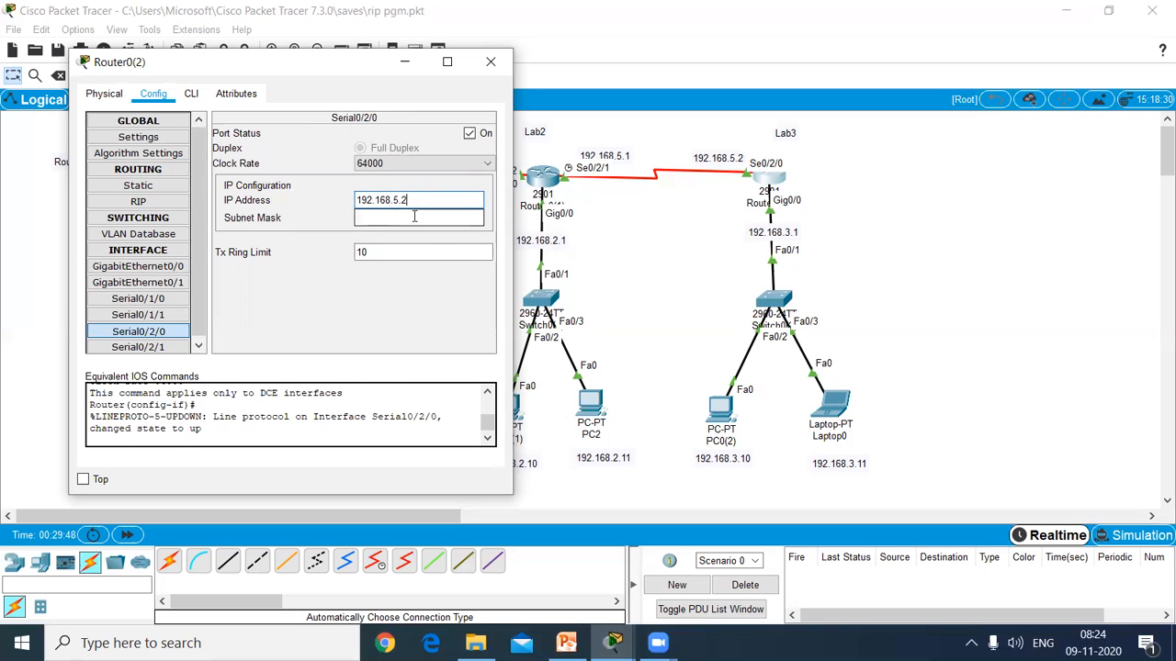
{"action": "left_click", "coordinate": [416, 217]}
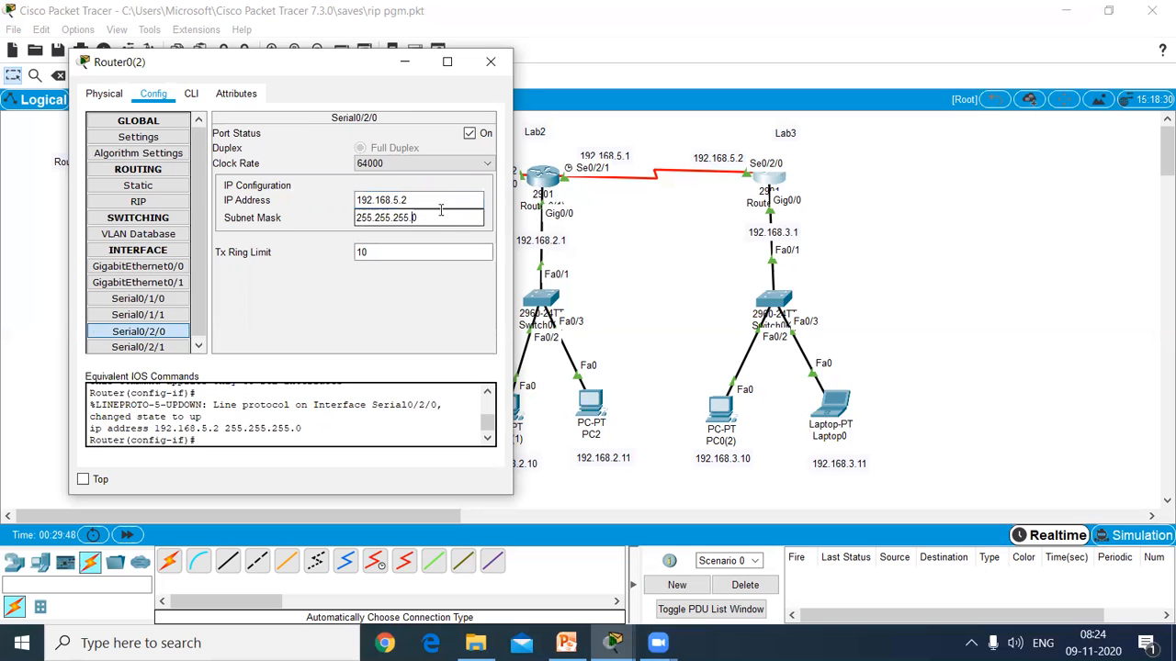
{"action": "left_click", "coordinate": [501, 62]}
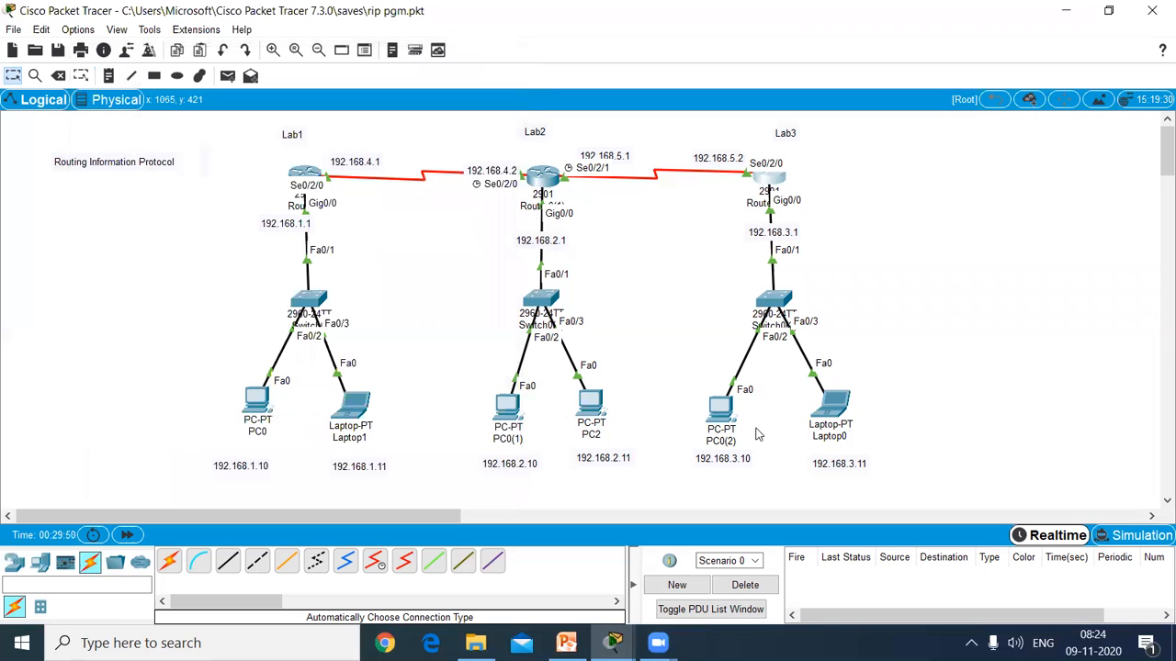
- Give PC0(2) the static IP address 192.168.3.10, subnet mask 255.255.255.0 and default gateway 192.168.3.1
{"action": "left_click", "coordinate": [723, 415]}
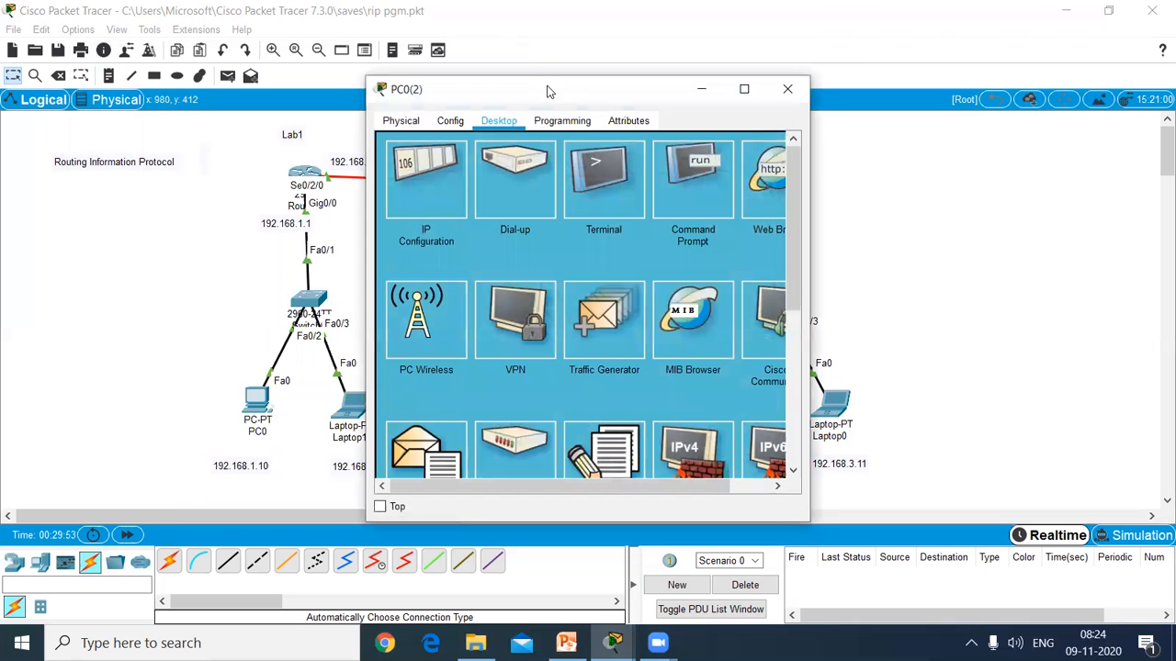
{"action": "left_click_drag", "start_coordinate": [548, 92], "coordinate": [390, 67]}
{"action": "left_click", "coordinate": [266, 156]}
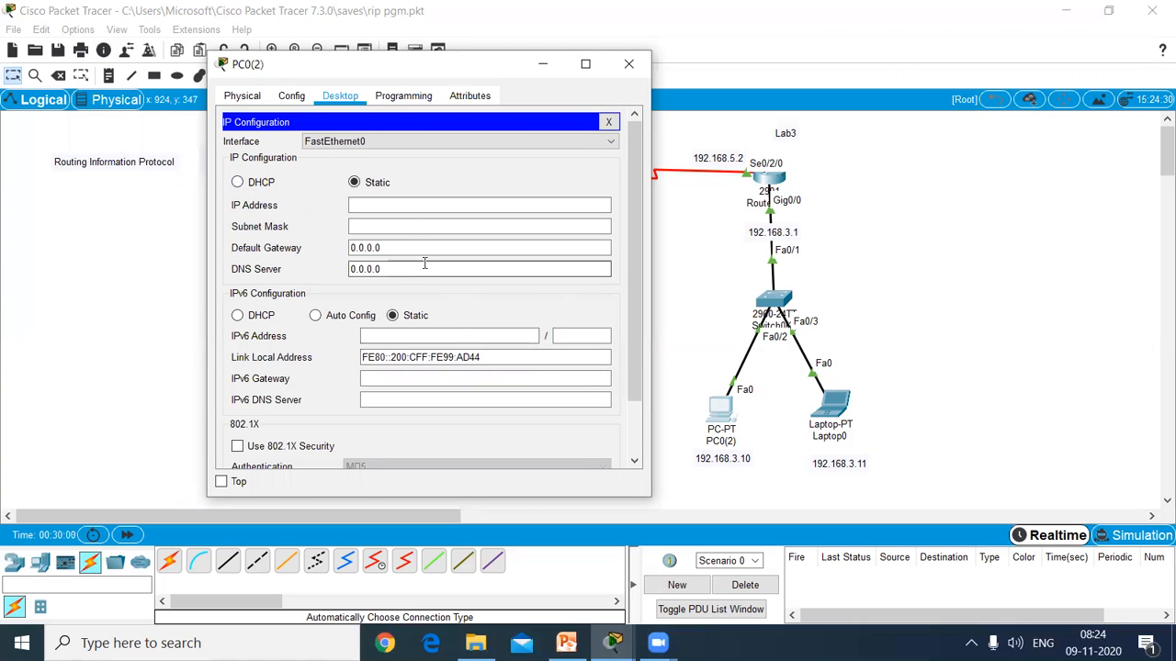
{"action": "left_click", "coordinate": [413, 205]}
{"action": "type", "text": "1"}
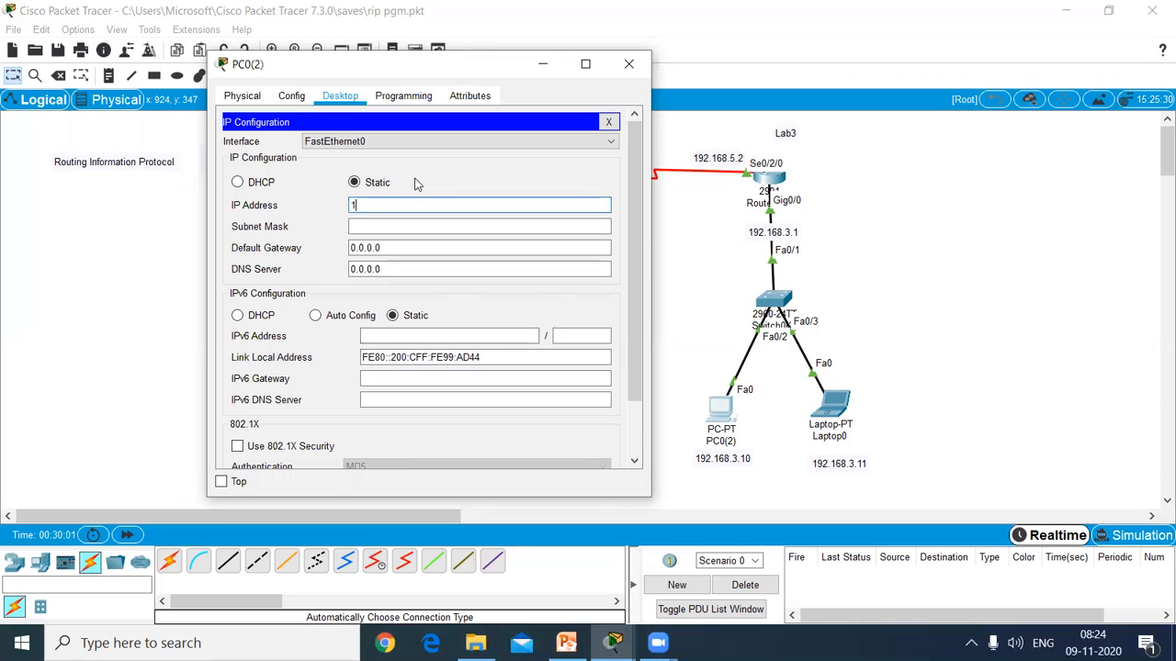
{"action": "type", "text": "92.168.3.10"}
{"action": "left_click", "coordinate": [389, 226]}
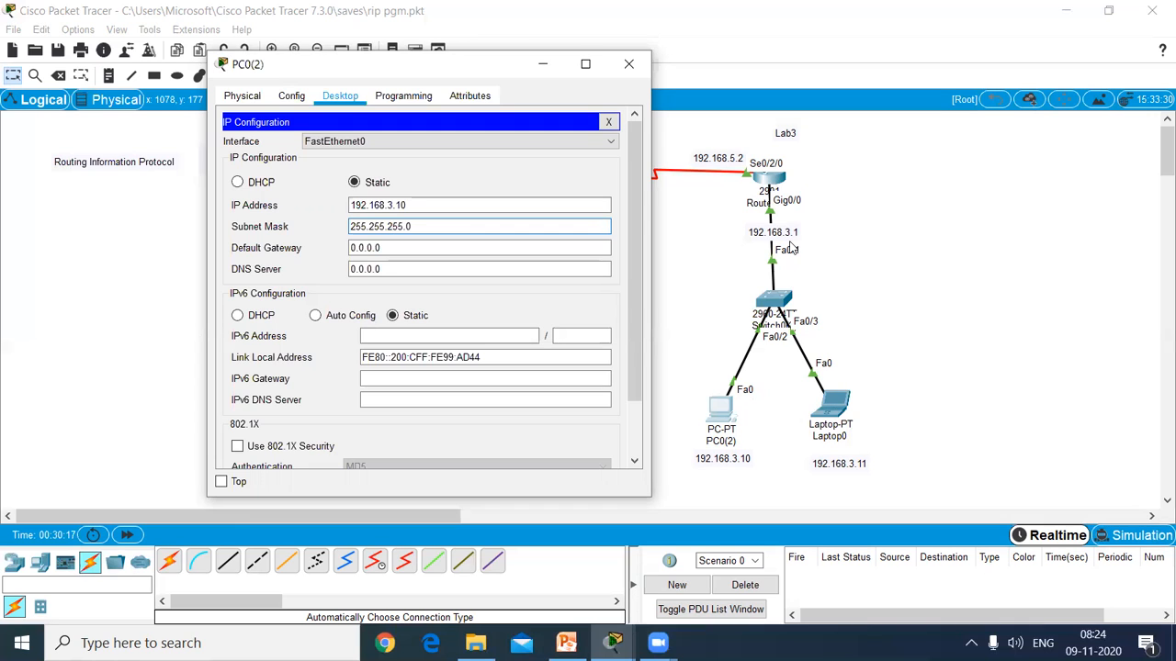
{"action": "key", "text": "Tab"}
{"action": "type", "text": "19"}
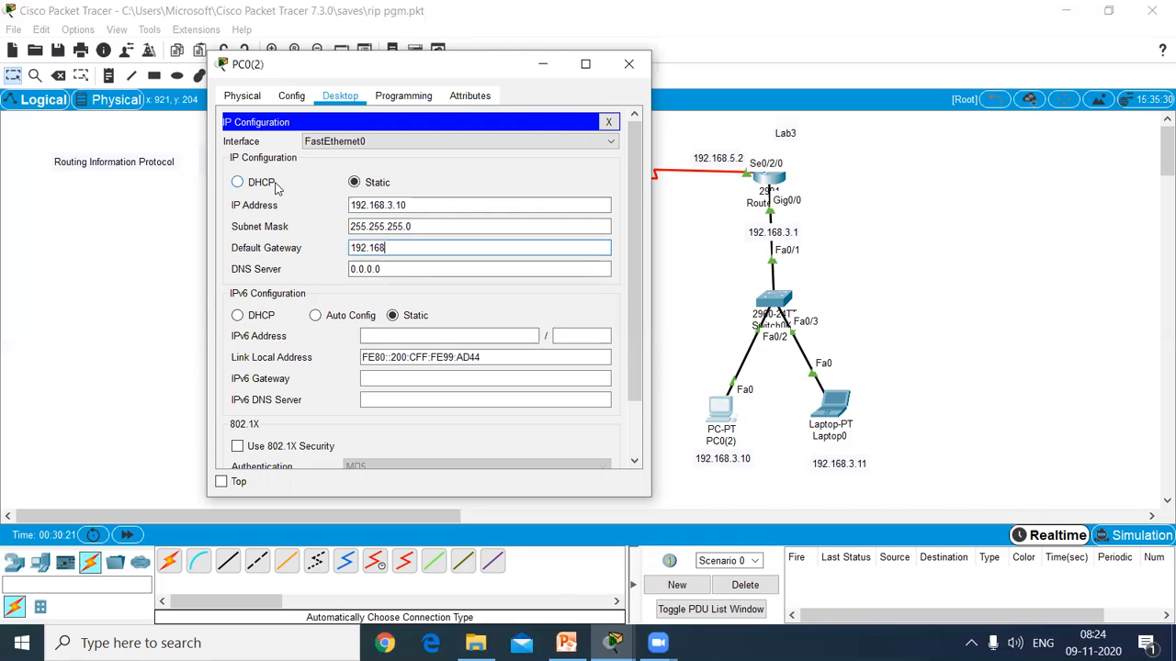
{"action": "type", "text": "2.168.3.1"}
{"action": "left_click", "coordinate": [628, 63]}
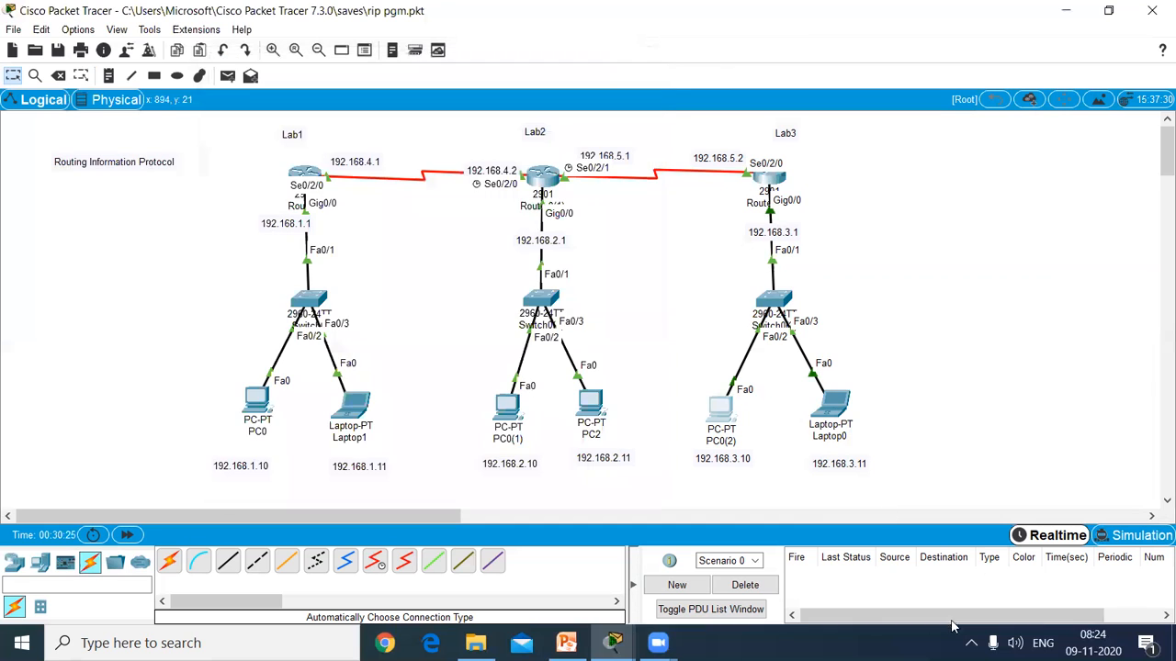
- Give Laptop0 the static IP address 192.168.3.11, subnet mask 255.255.255.0 and default gateway 192.168.3.11
{"action": "left_click", "coordinate": [832, 405]}
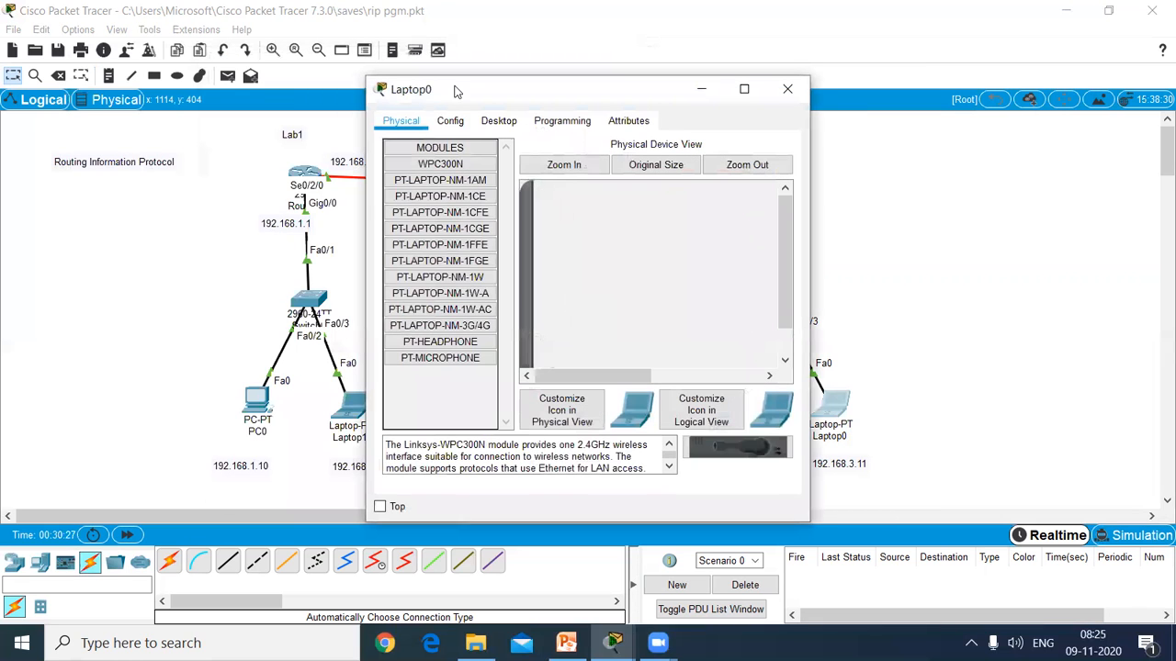
{"action": "left_click_drag", "start_coordinate": [466, 92], "coordinate": [313, 56]}
{"action": "left_click", "coordinate": [347, 85]}
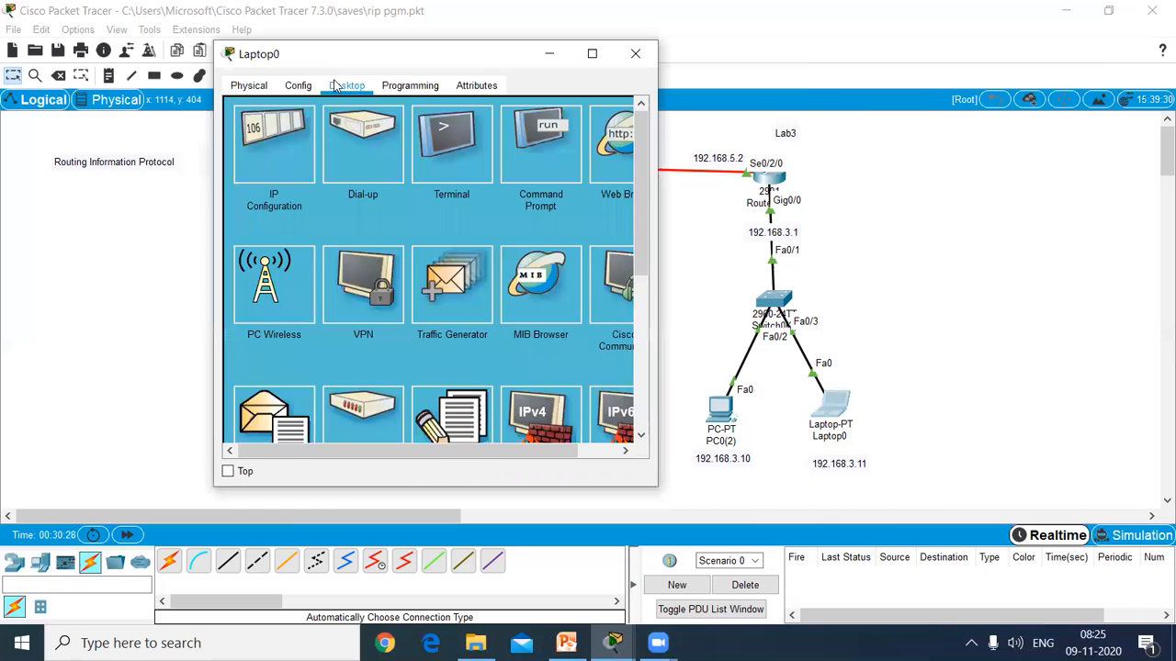
{"action": "left_click", "coordinate": [289, 172]}
{"action": "left_click", "coordinate": [398, 199]}
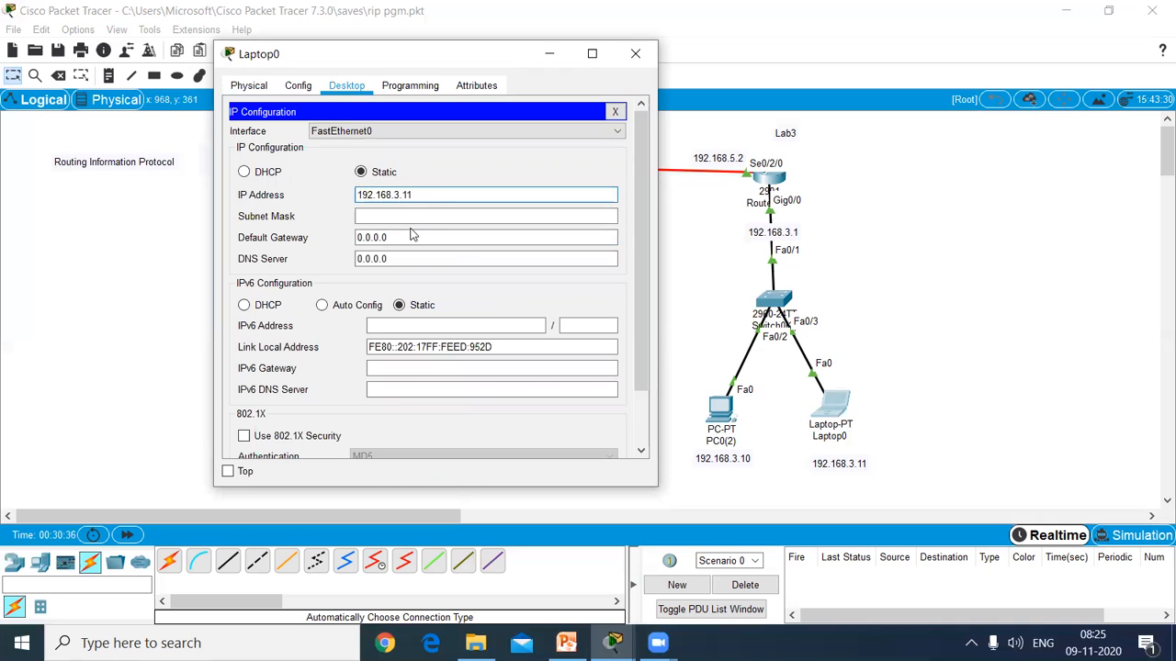
{"action": "left_click", "coordinate": [412, 216]}
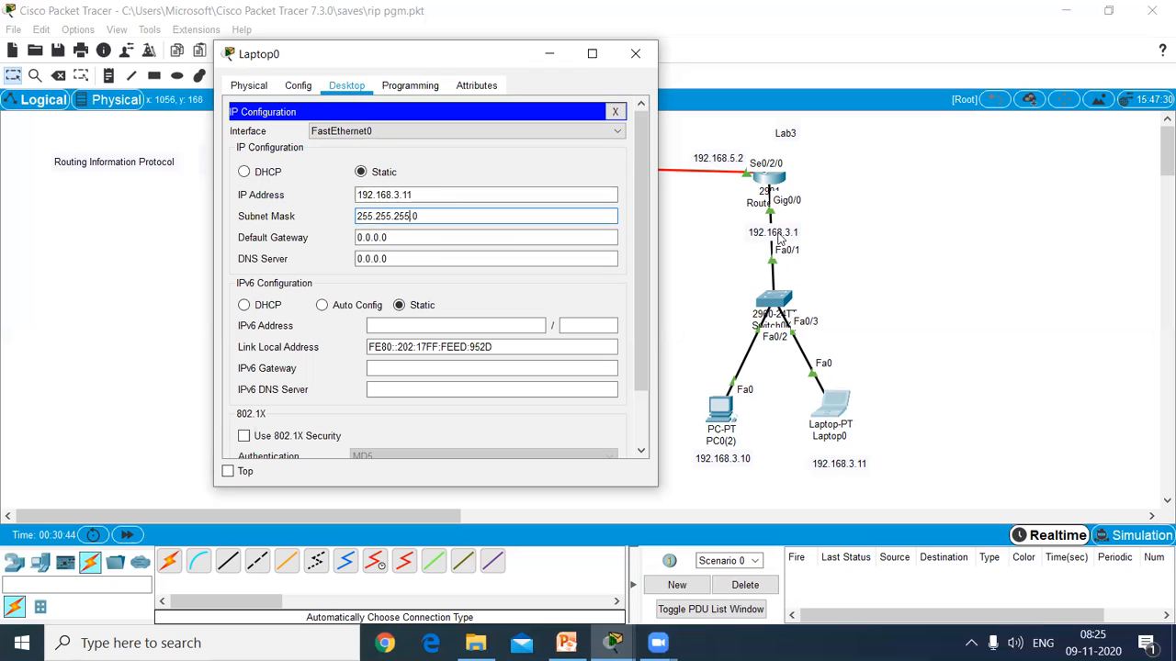
{"action": "left_click", "coordinate": [428, 238]}
{"action": "key", "text": "ctrl+a"}
{"action": "type", "text": "1"}
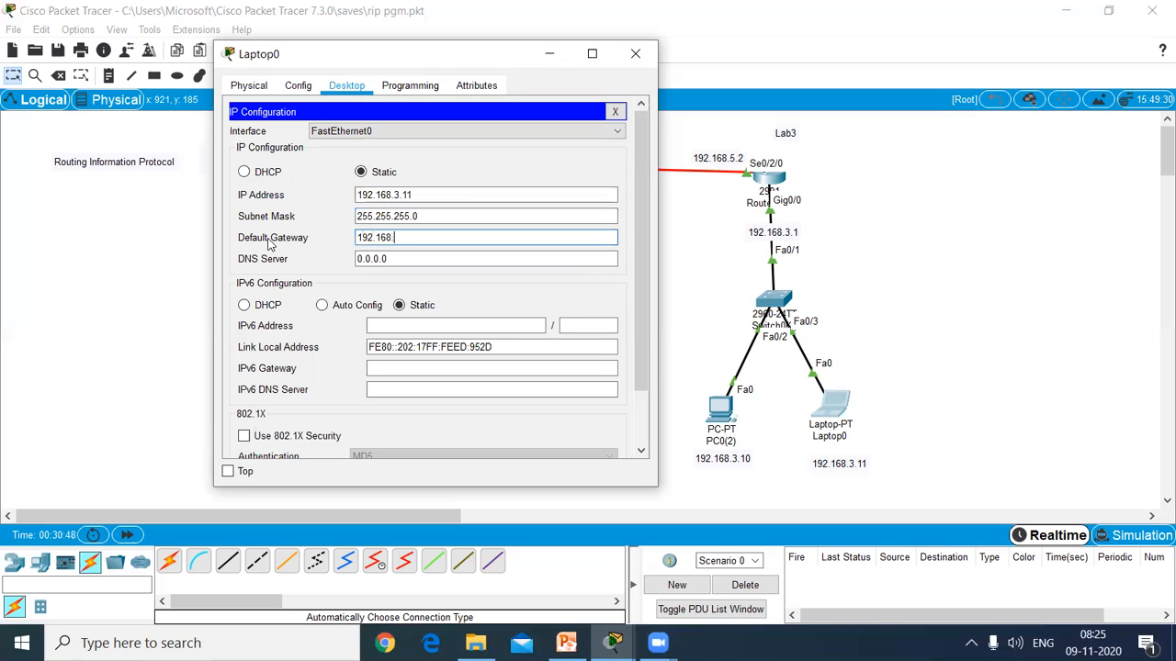
{"action": "type", "text": "92.168.3.11"}
{"action": "left_click", "coordinate": [633, 55]}
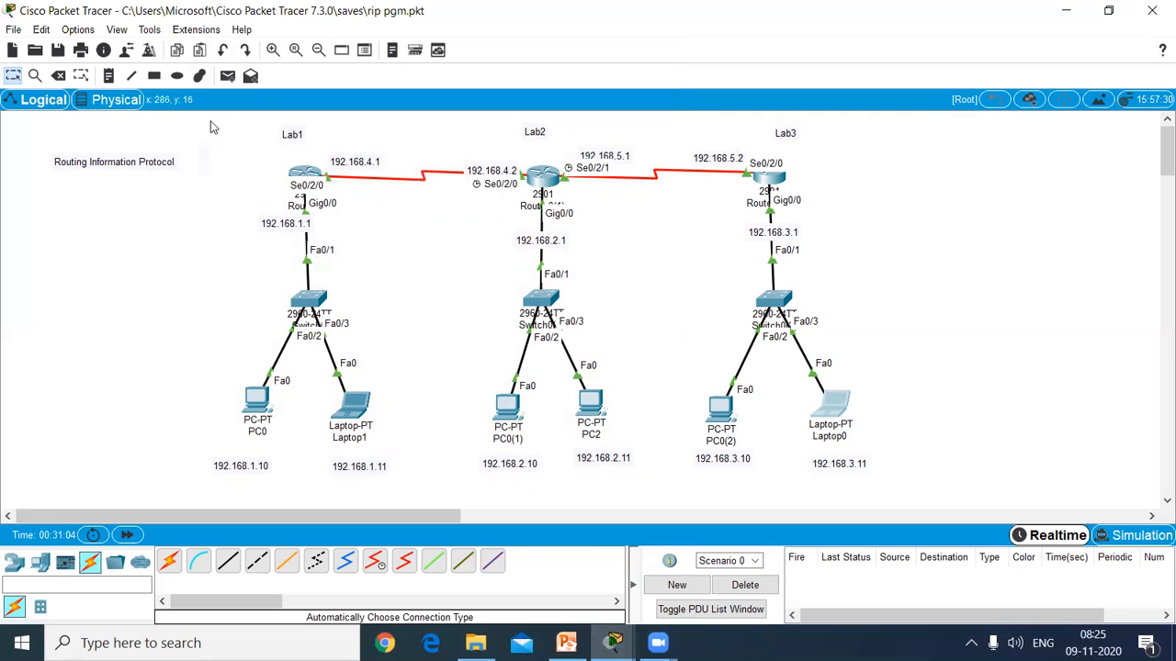
{"action": "left_click", "coordinate": [250, 76]}
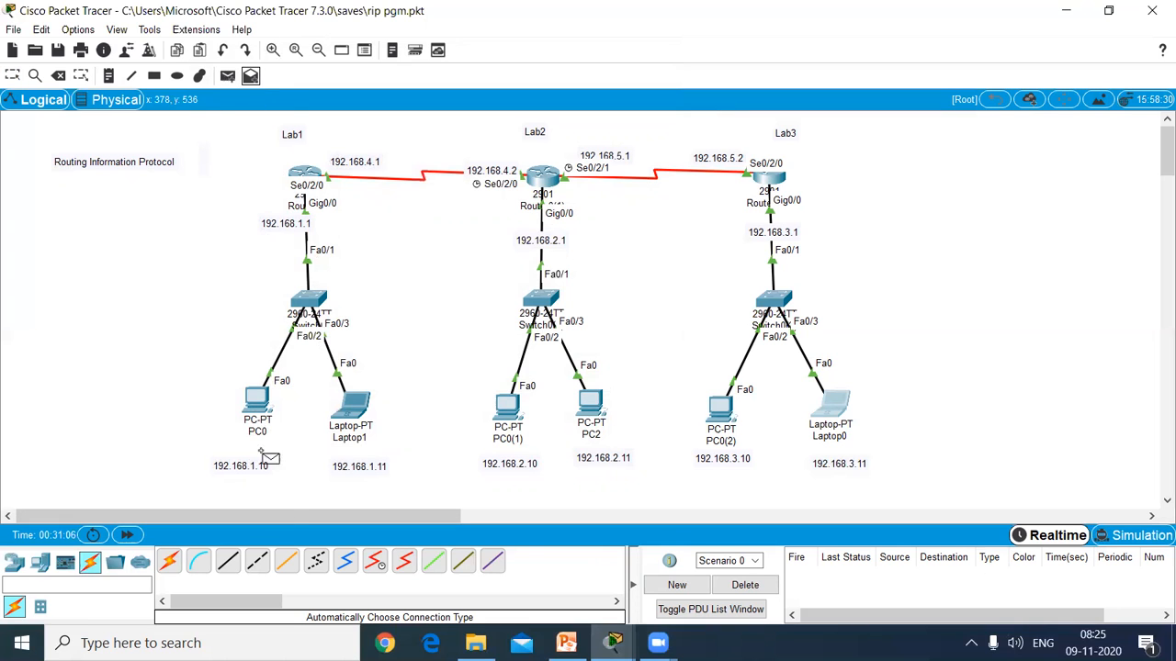
{"action": "left_click", "coordinate": [352, 415]}
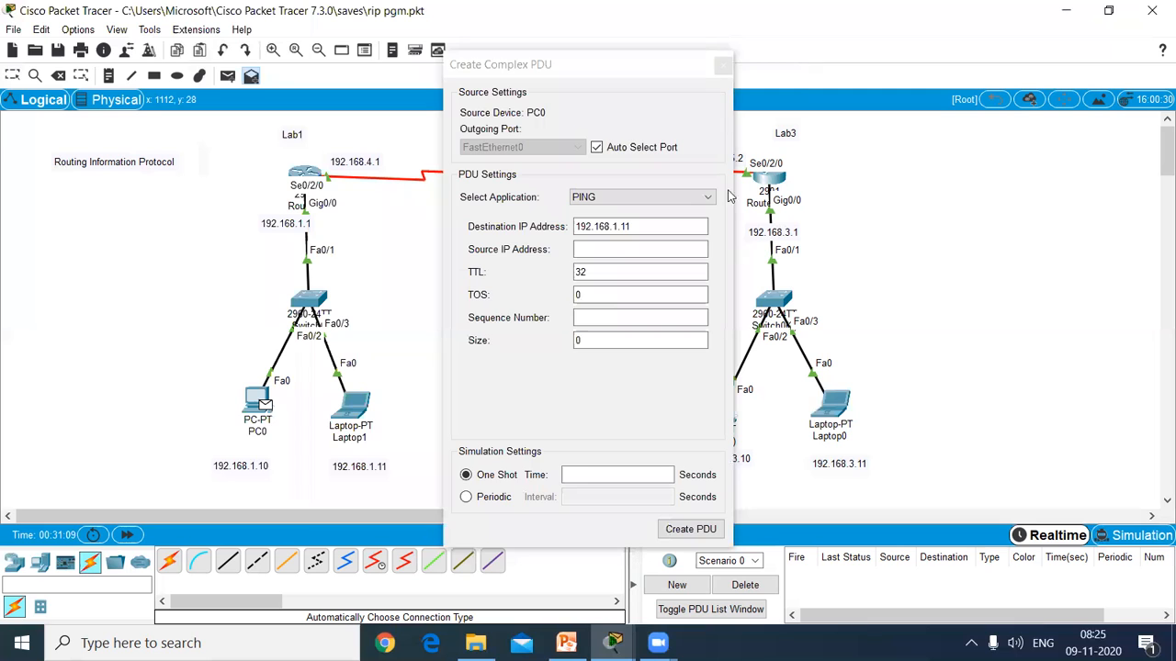
{"action": "left_click", "coordinate": [724, 64]}
- Send simple PDUs from PC0 to Laptop1 and from PC0 to the Lab1 router to test connectivity
{"action": "left_click", "coordinate": [227, 77]}
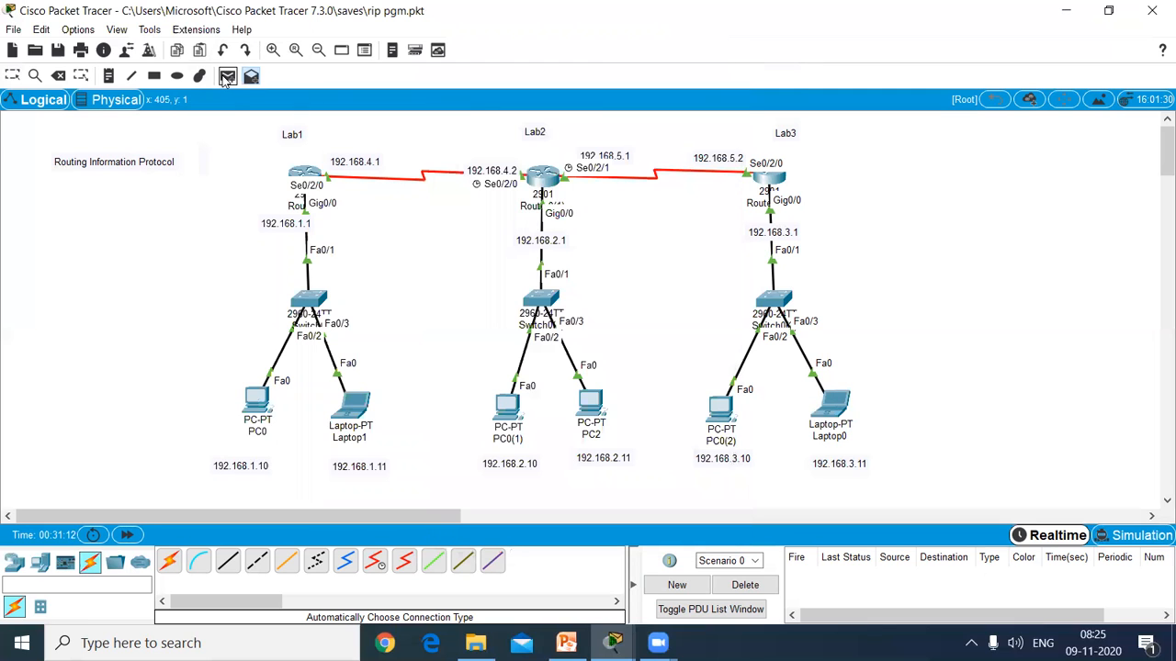
{"action": "left_click", "coordinate": [258, 404]}
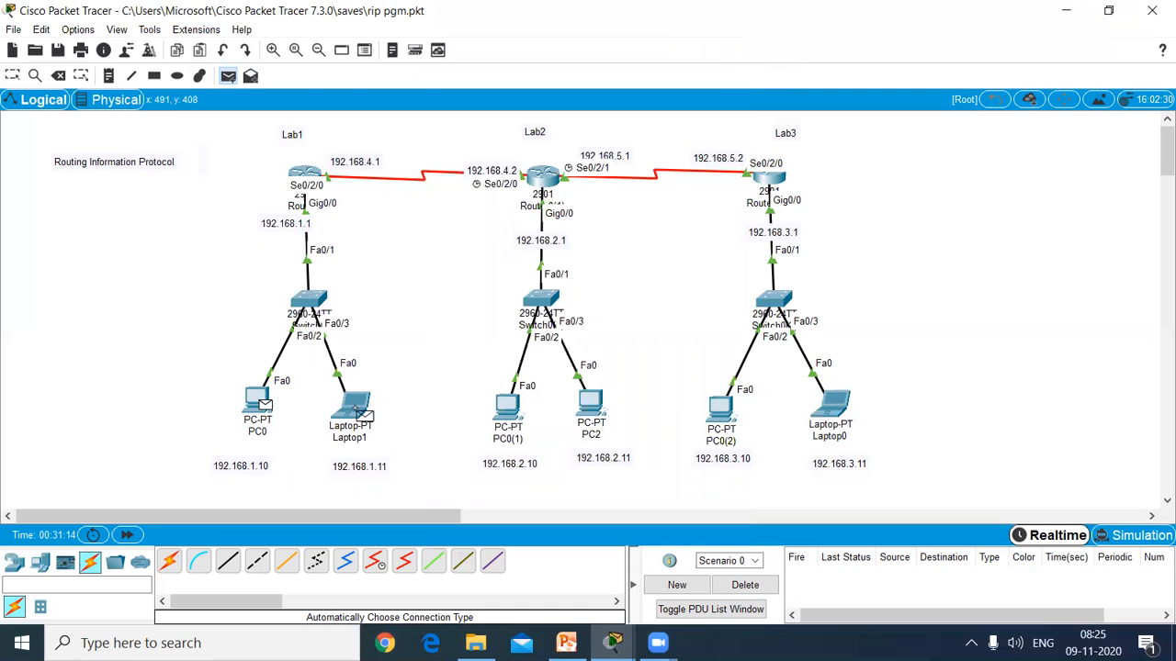
{"action": "left_click", "coordinate": [353, 412]}
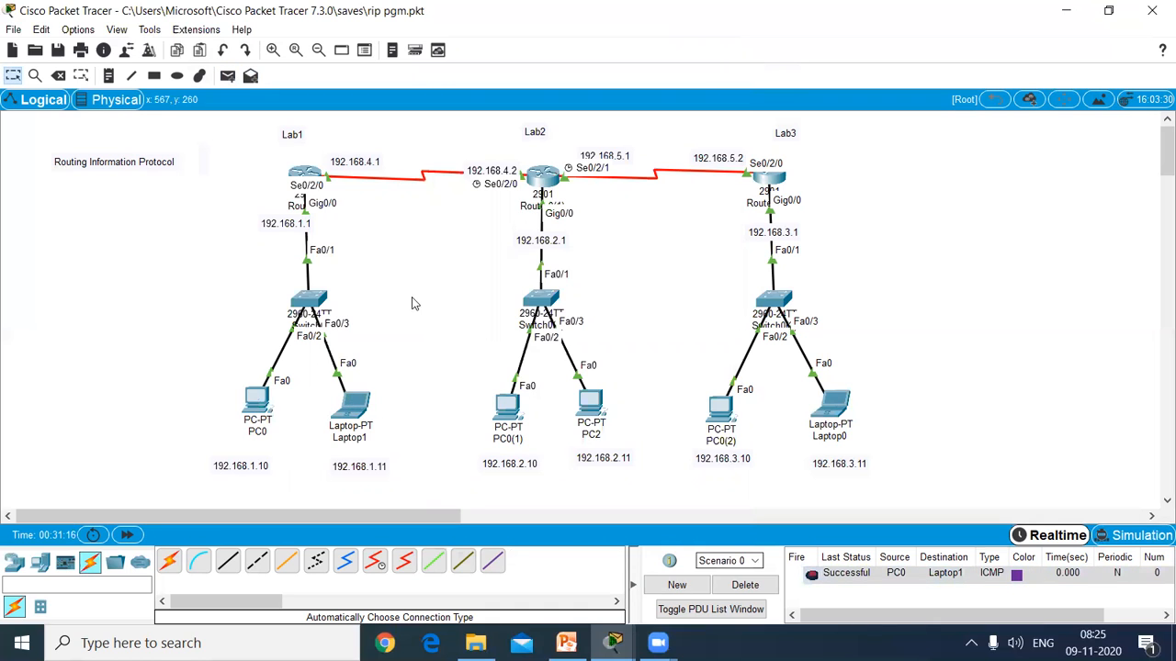
{"action": "left_click", "coordinate": [226, 77]}
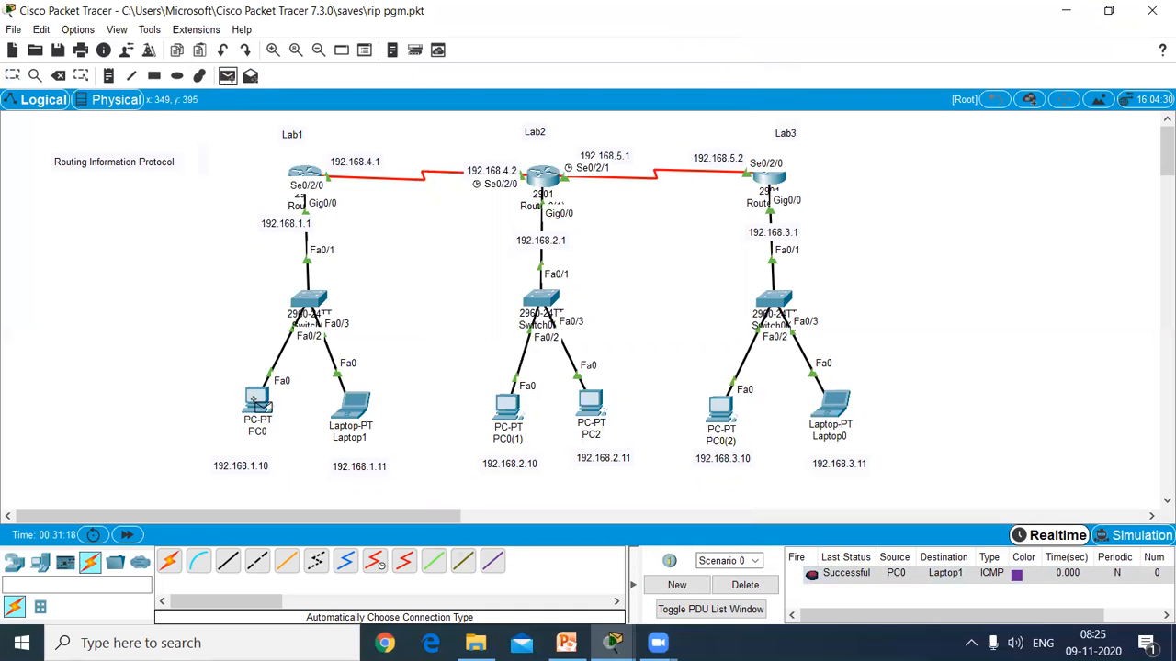
{"action": "left_click", "coordinate": [258, 405]}
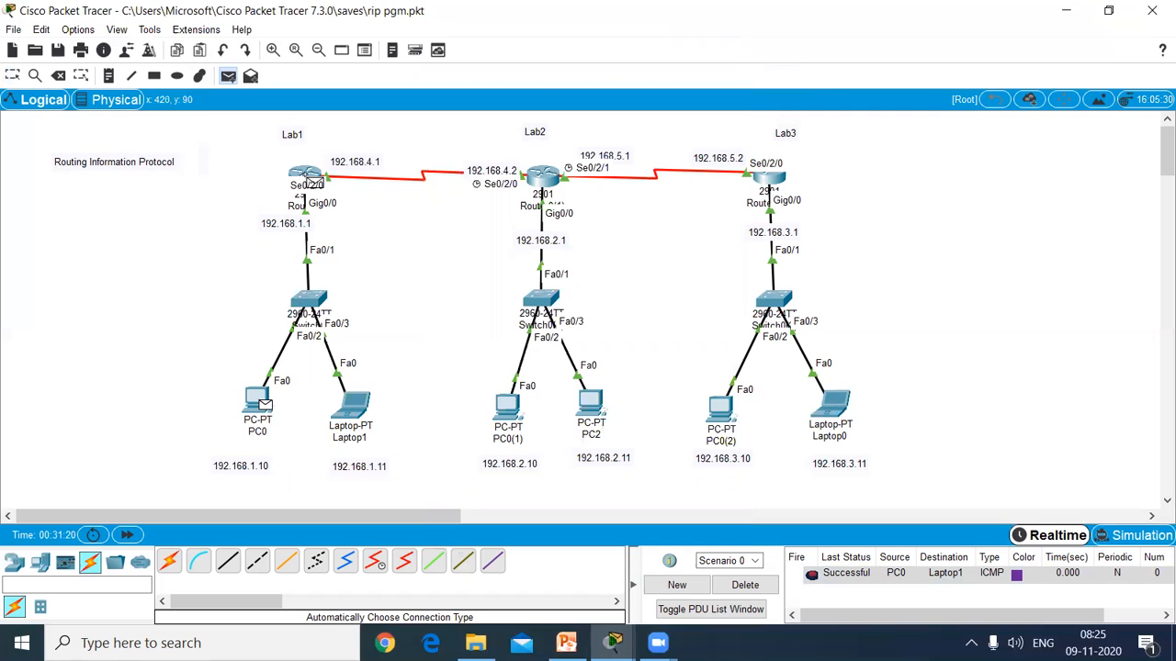
{"action": "left_click", "coordinate": [306, 178]}
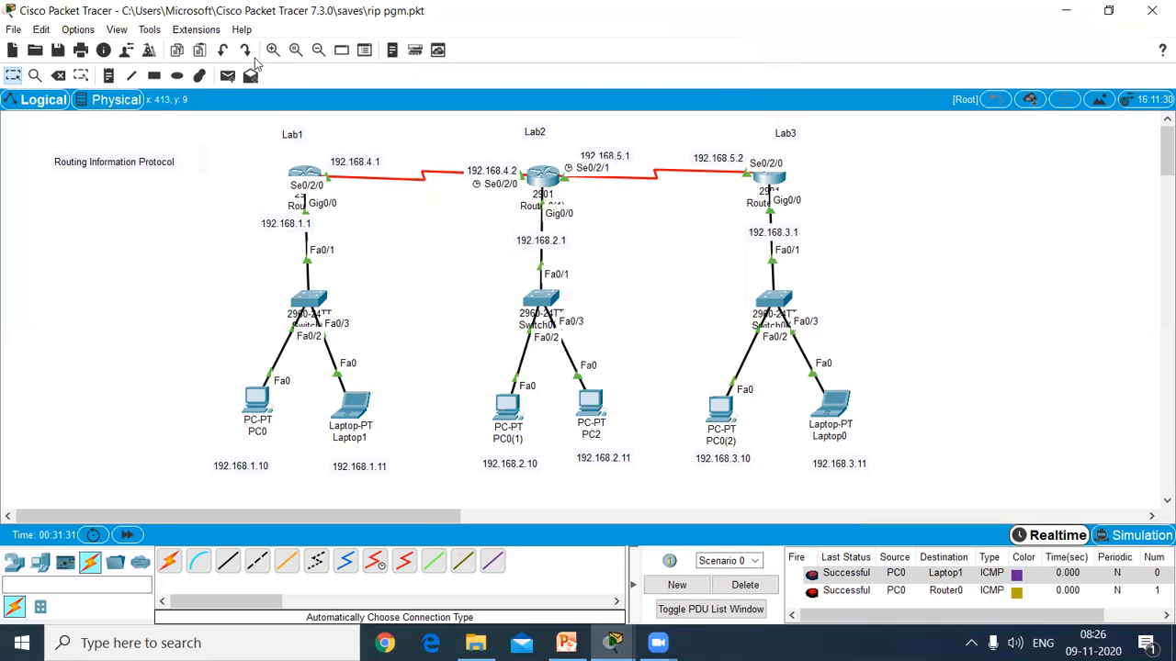
- Clear the PDU scenario and send simple PDUs from PC0(1) to PC2 and from PC0(1) to the Lab2 router
{"action": "left_click", "coordinate": [742, 586]}
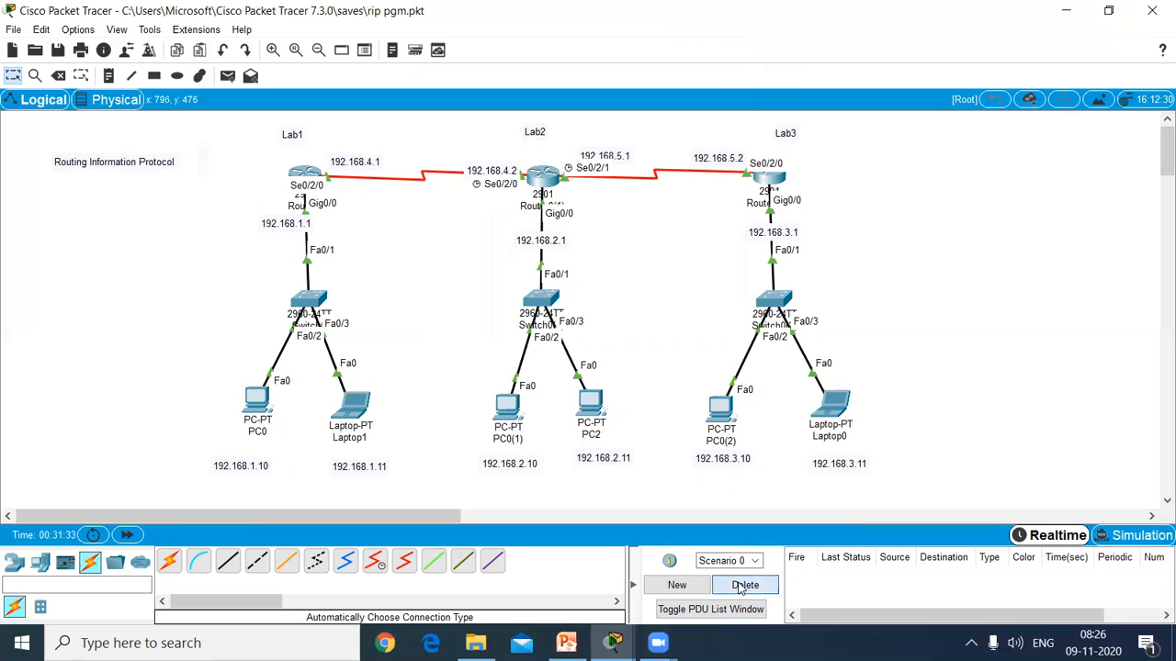
{"action": "left_click", "coordinate": [227, 75]}
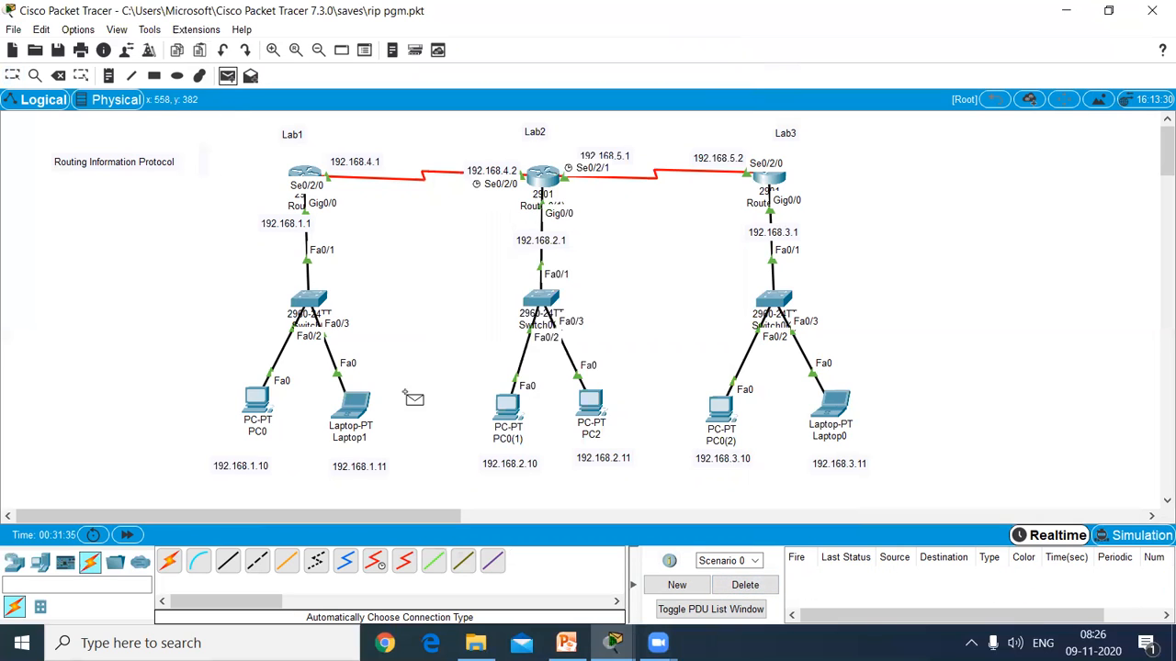
{"action": "left_click", "coordinate": [510, 419]}
{"action": "left_click", "coordinate": [591, 411]}
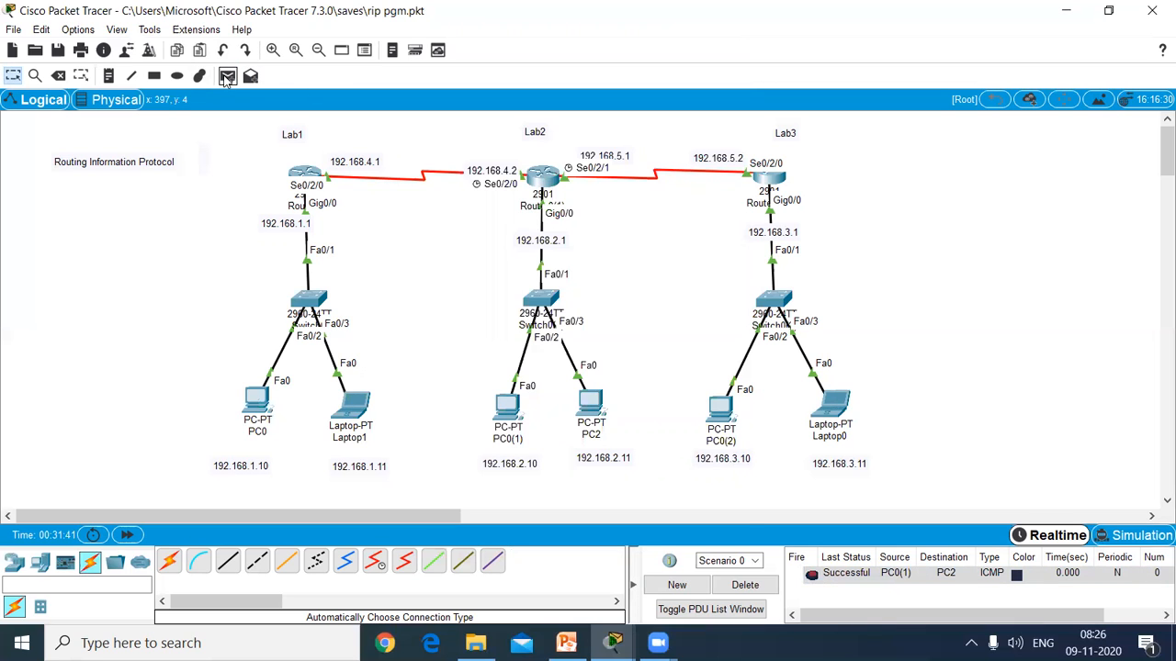
{"action": "left_click", "coordinate": [512, 405]}
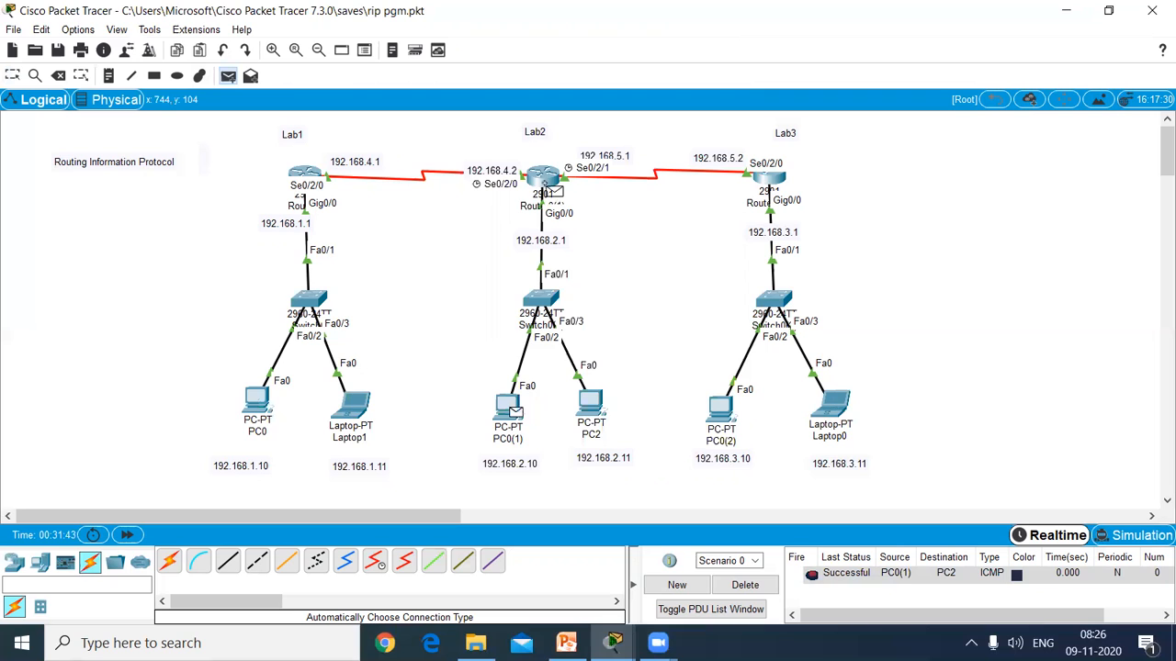
{"action": "left_click", "coordinate": [548, 187]}
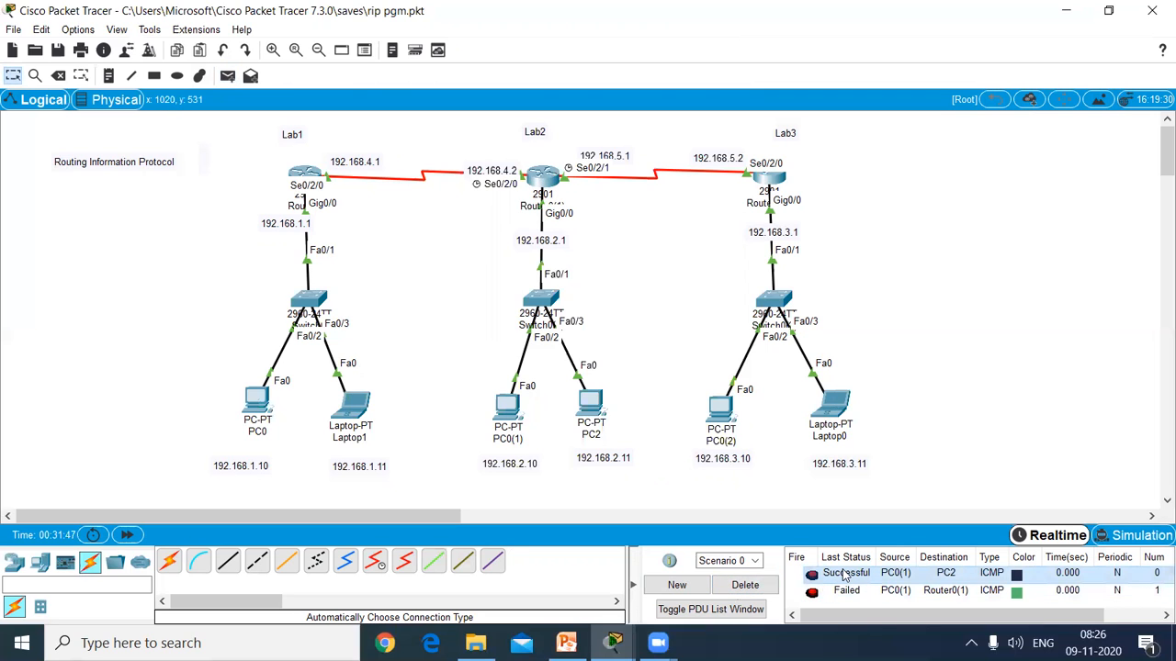
- Send a simple PDU from PC2 to the Lab2 router and check its status in the PDU list
{"action": "left_click", "coordinate": [228, 78]}
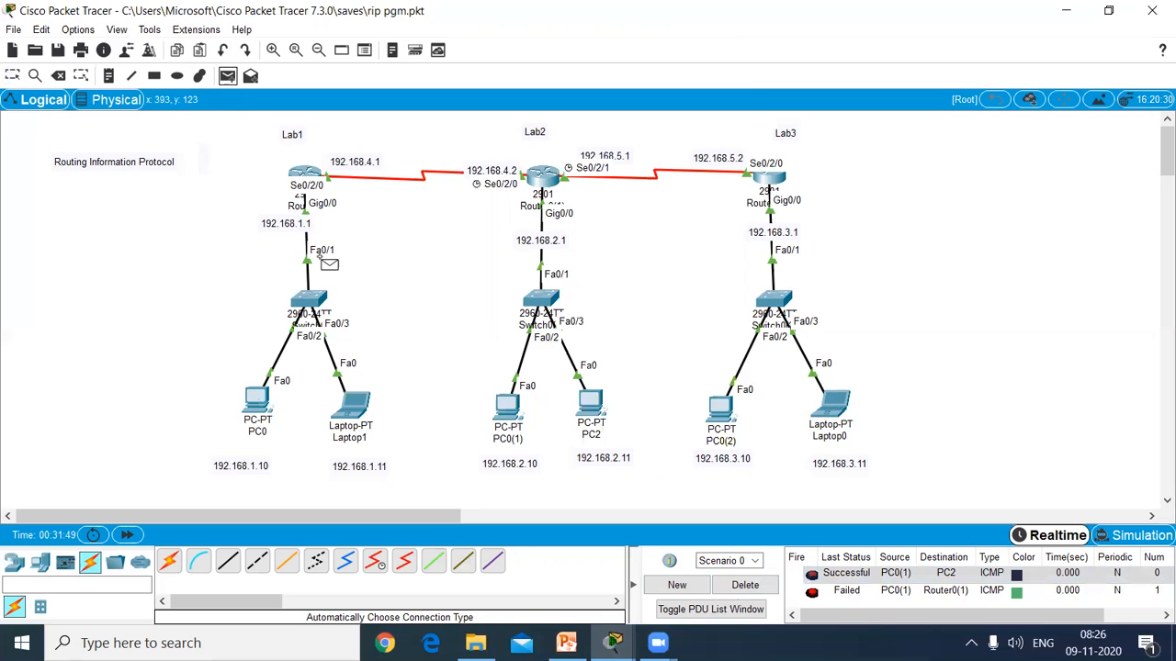
{"action": "left_click", "coordinate": [588, 403]}
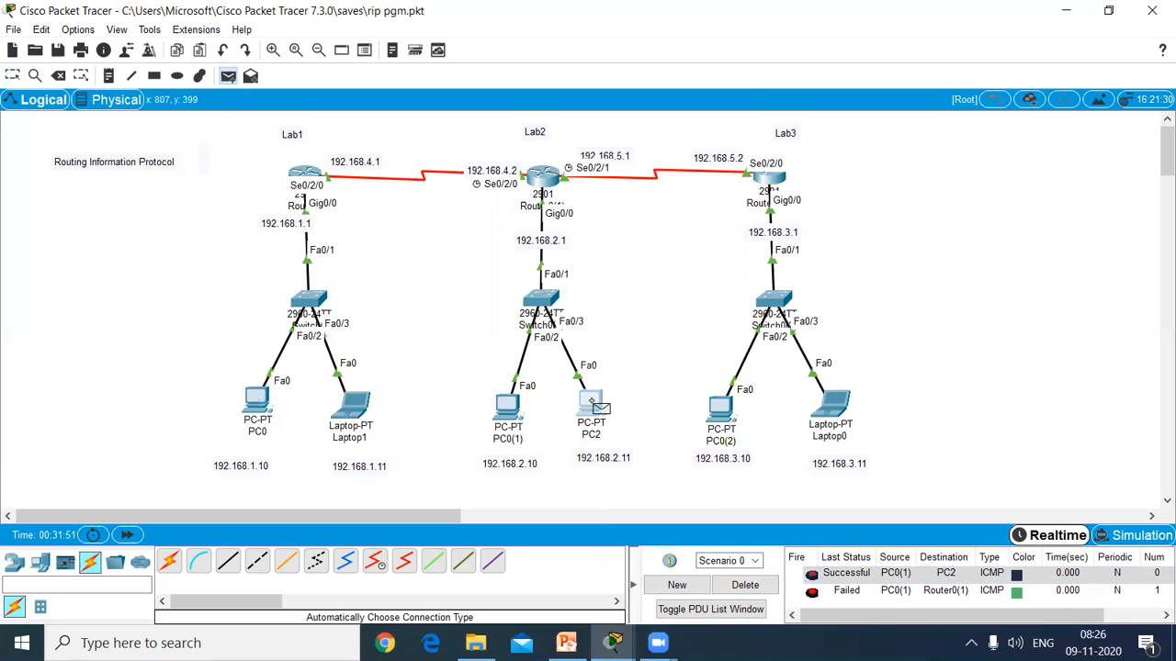
{"action": "left_click", "coordinate": [551, 184]}
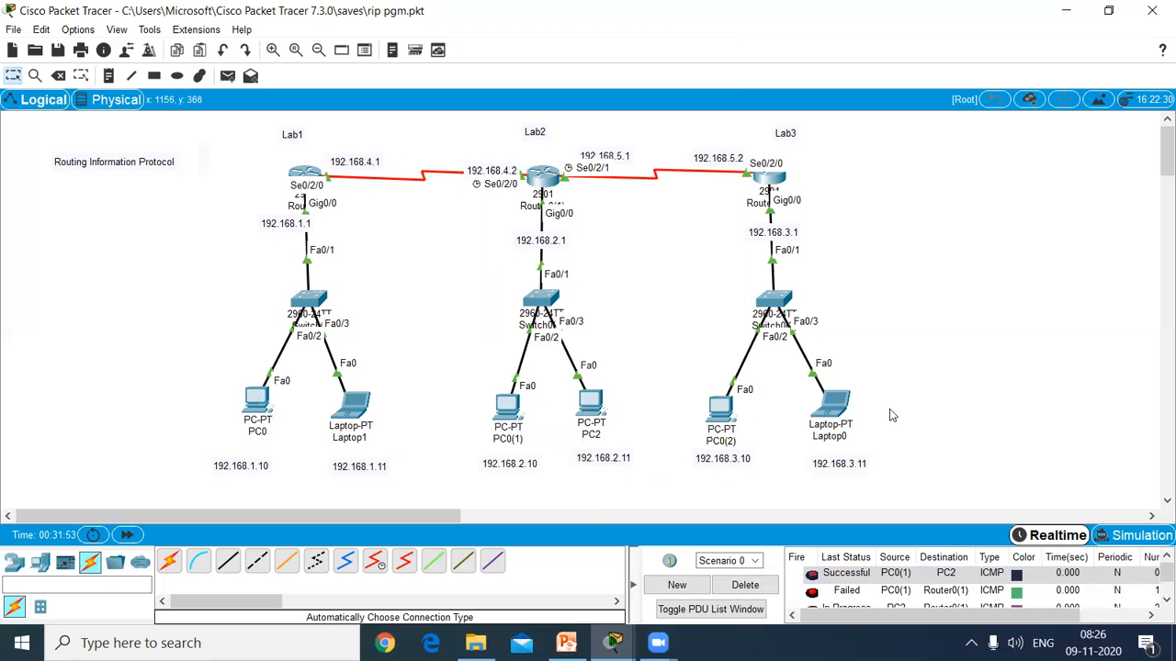
{"action": "scroll", "coordinate": [1155, 584], "scroll_direction": "down", "scroll_amount": 1}
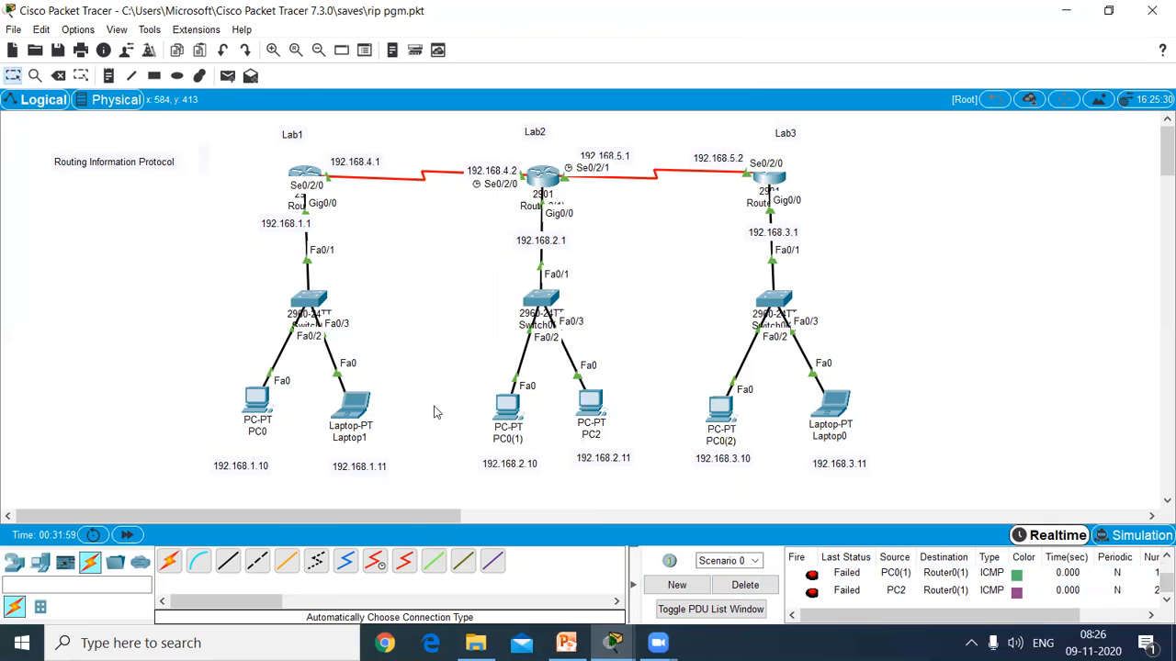
- Examine the port status and IP settings of the Lab2 router's GigabitEthernet0/0, Serial0/2/0 and Serial0/2/1 interfaces
{"action": "left_click", "coordinate": [552, 185]}
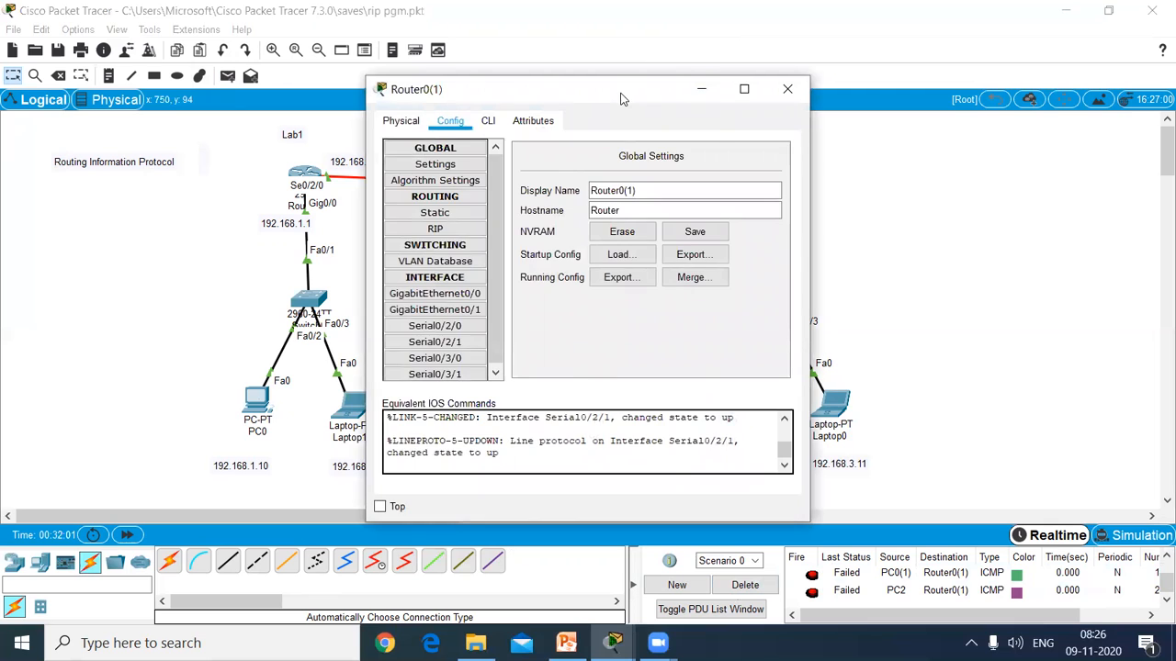
{"action": "left_click_drag", "start_coordinate": [621, 98], "coordinate": [937, 76]}
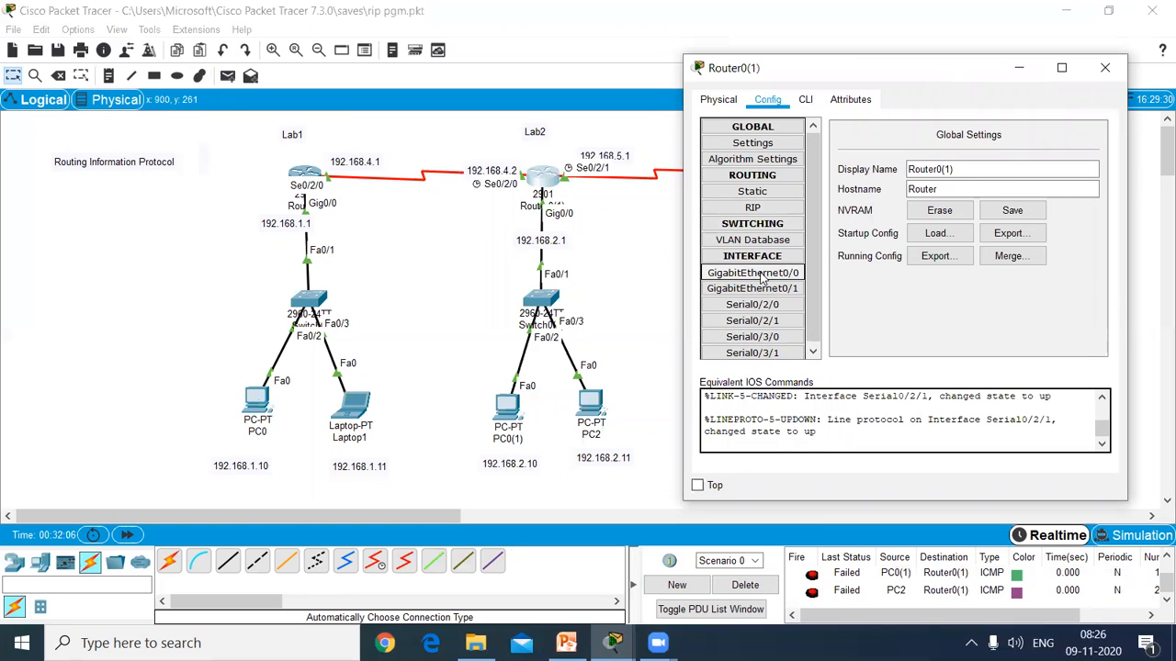
{"action": "left_click", "coordinate": [754, 274]}
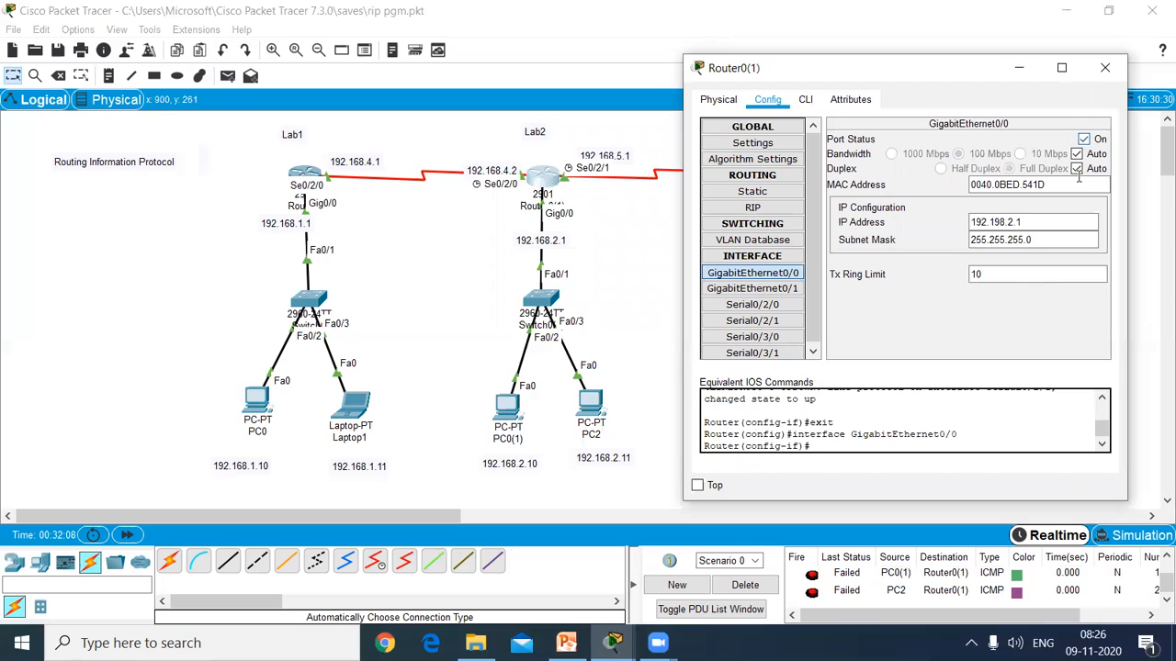
{"action": "left_click", "coordinate": [784, 313]}
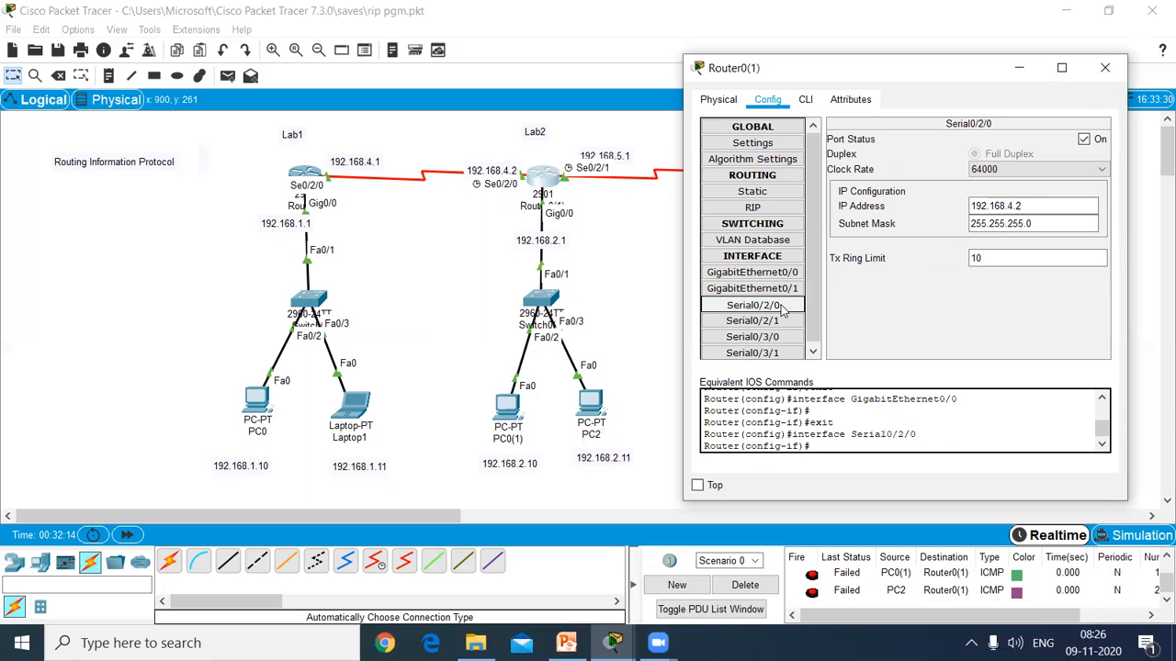
{"action": "left_click", "coordinate": [1041, 230]}
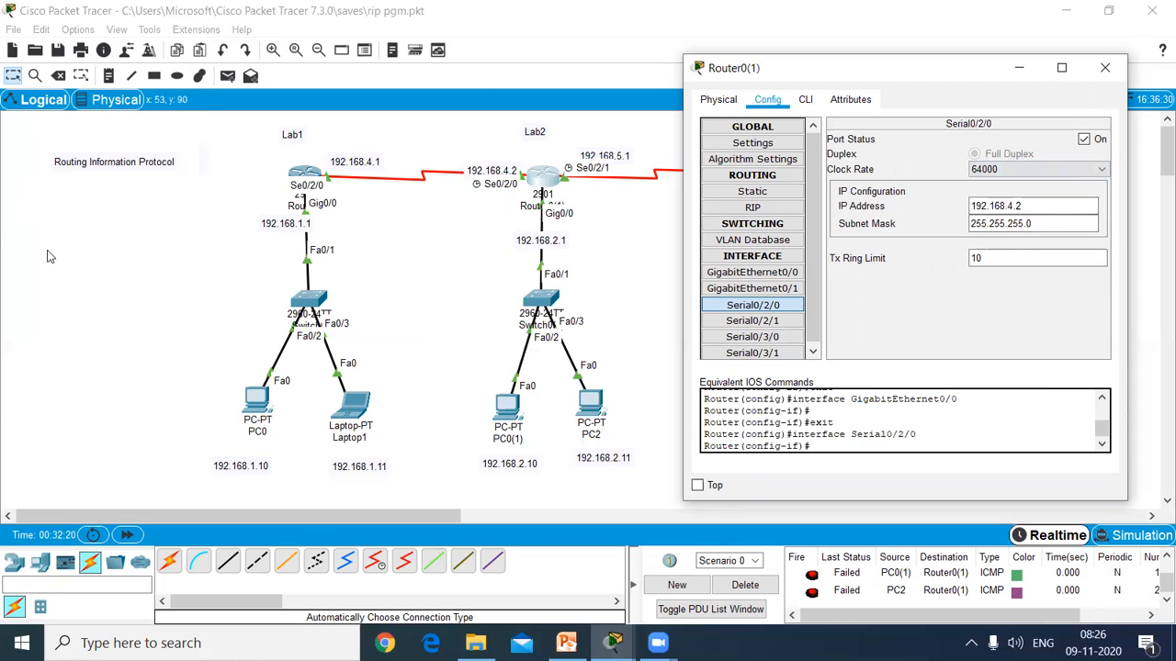
{"action": "left_click", "coordinate": [744, 320]}
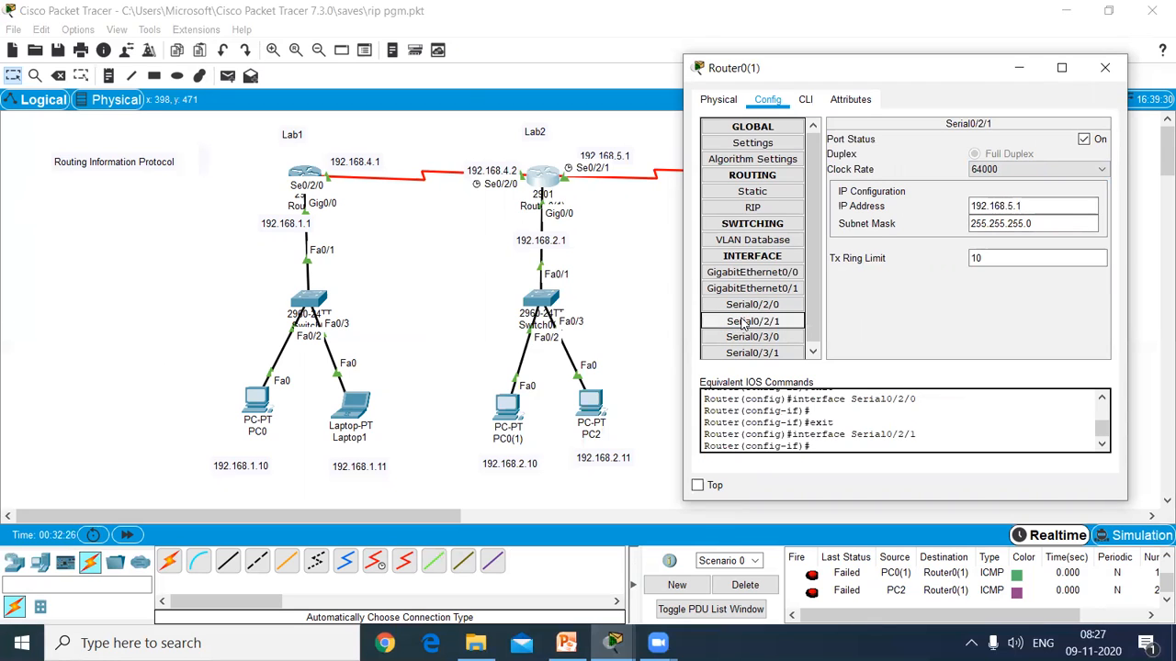
{"action": "left_click", "coordinate": [1038, 227]}
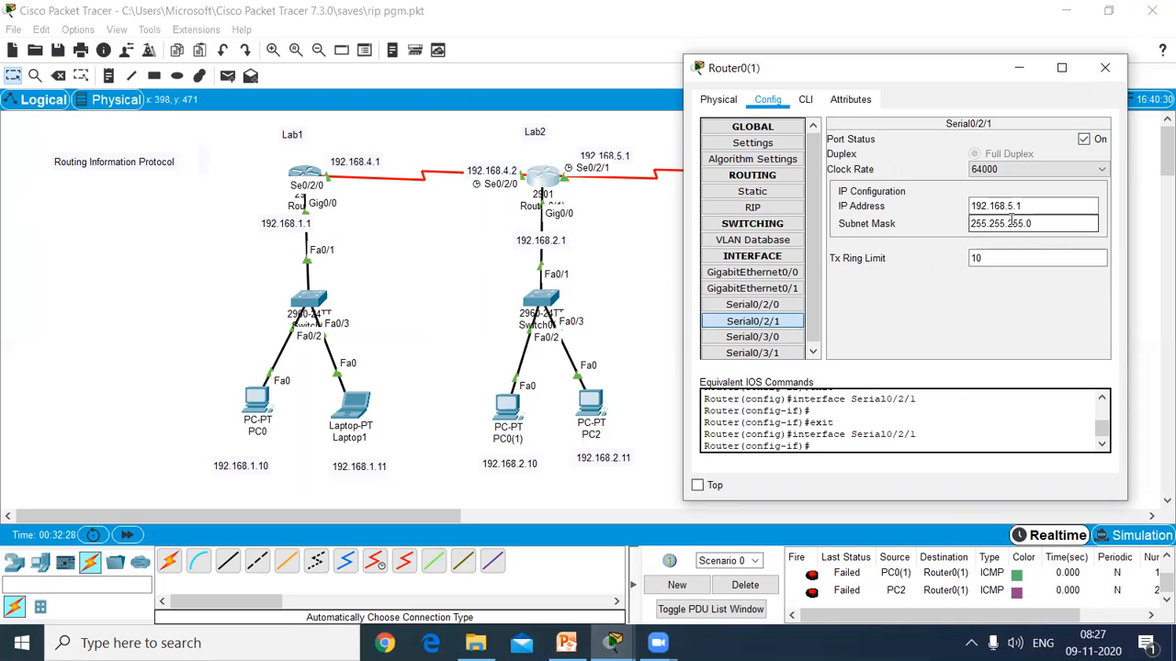
{"action": "left_click", "coordinate": [1105, 67]}
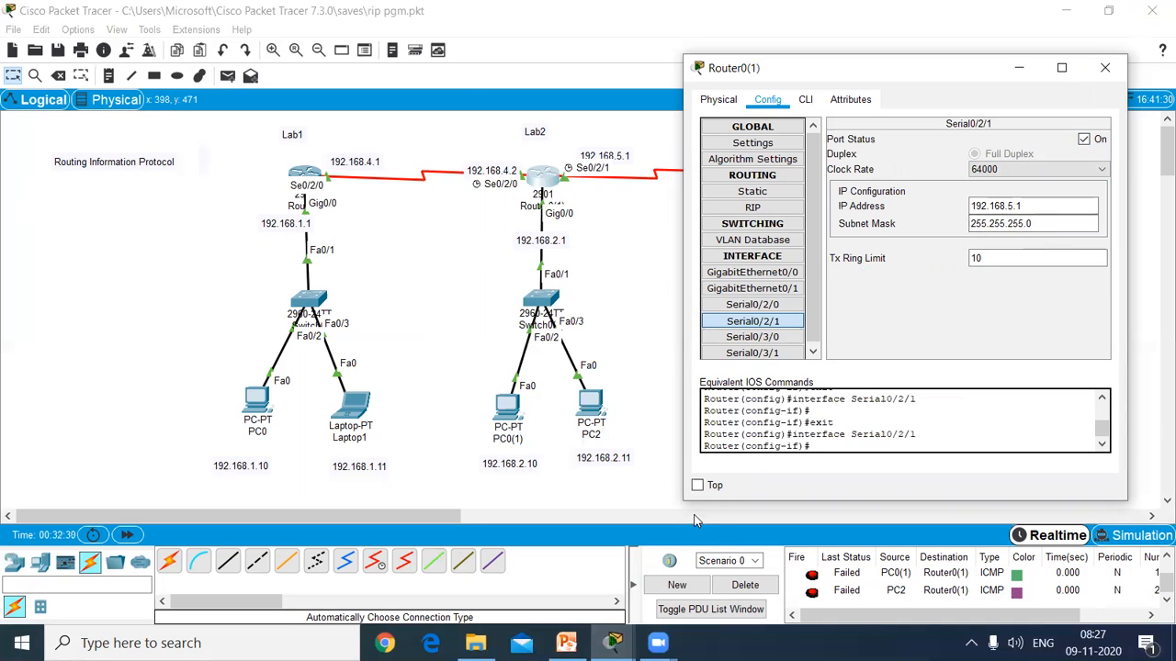
- Check the static IP address, subnet mask and default gateway of PC0(1) and PC2
{"action": "left_click", "coordinate": [508, 407]}
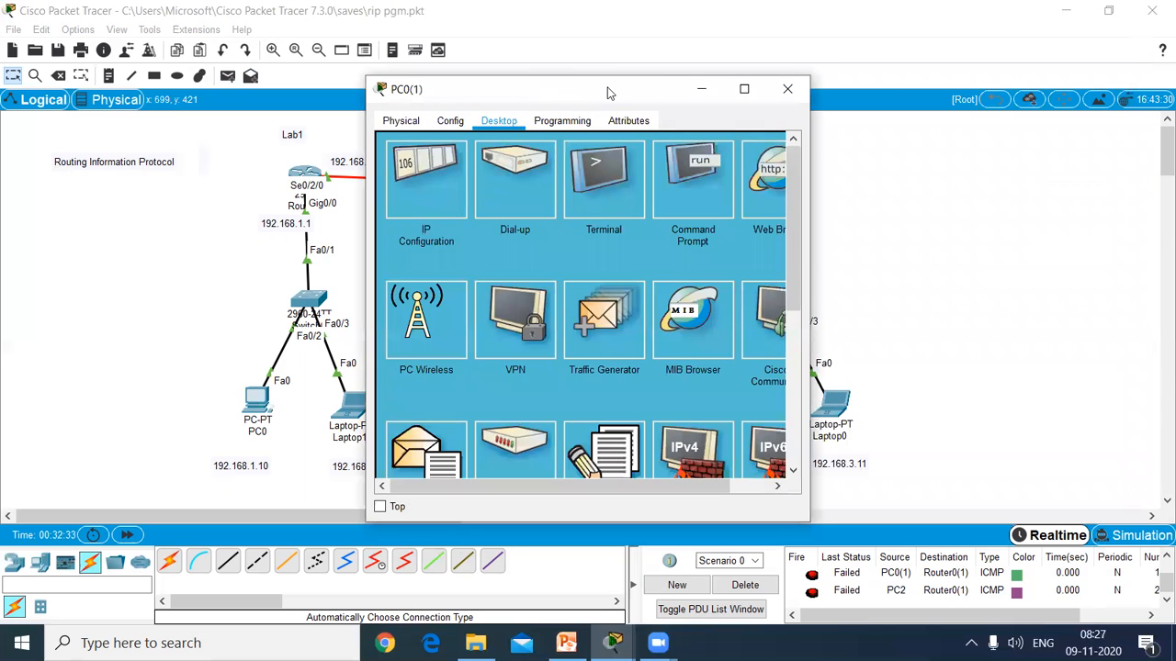
{"action": "left_click_drag", "start_coordinate": [606, 92], "coordinate": [1097, 23]}
{"action": "left_click", "coordinate": [933, 119]}
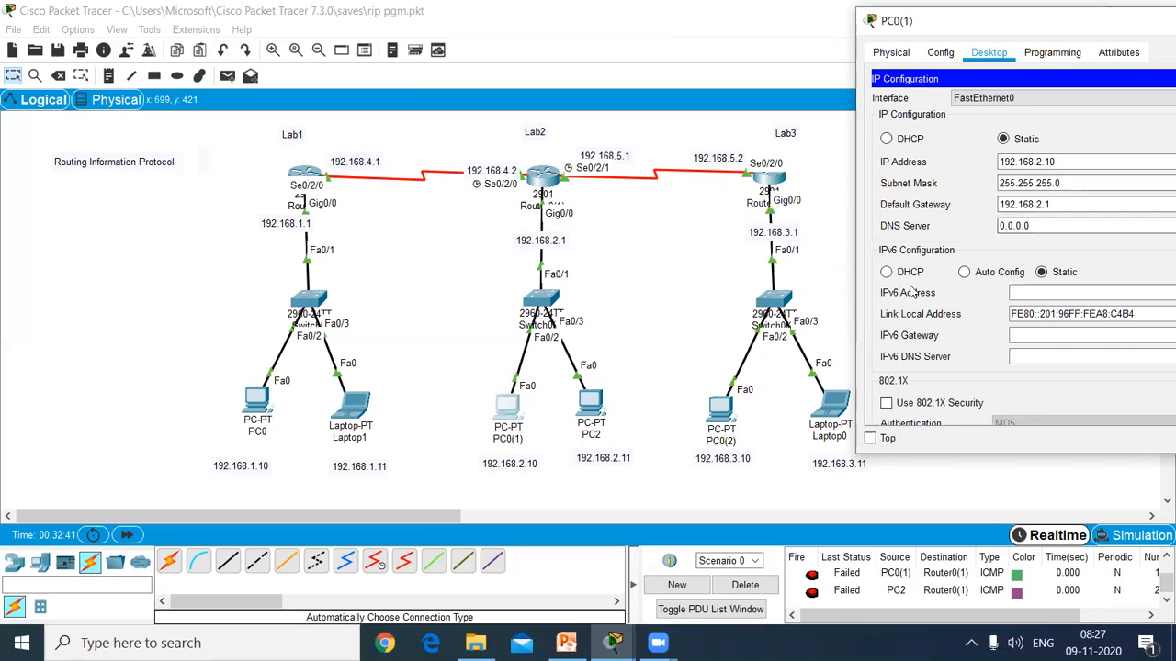
{"action": "left_click", "coordinate": [730, 283]}
{"action": "left_click", "coordinate": [597, 411]}
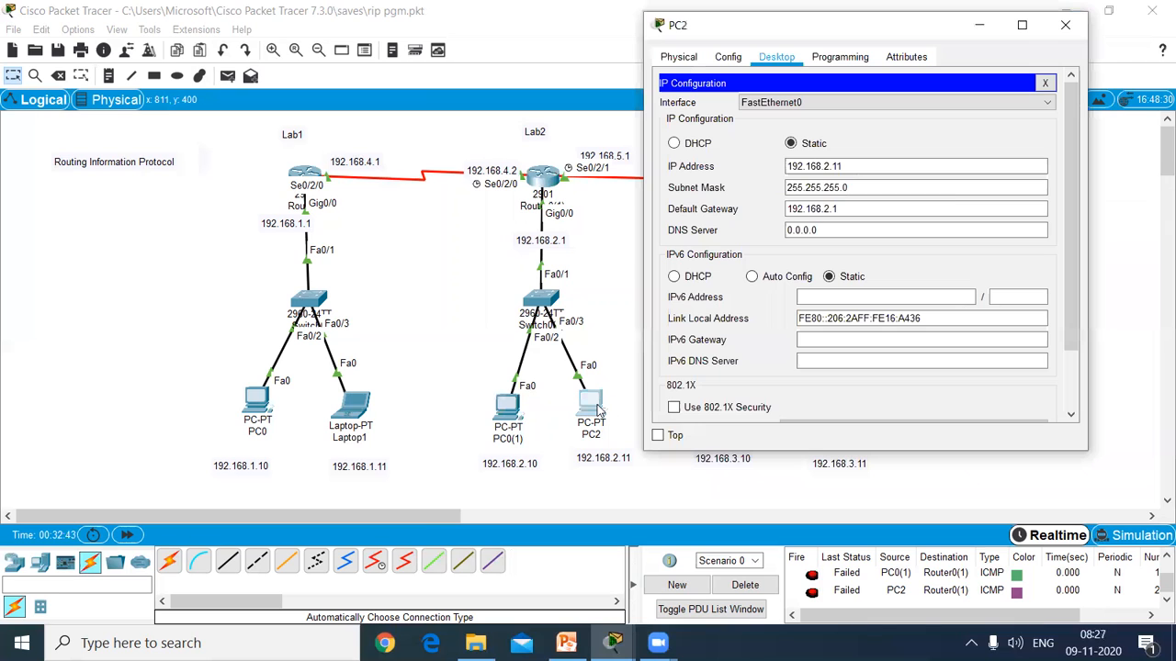
{"action": "left_click", "coordinate": [852, 207]}
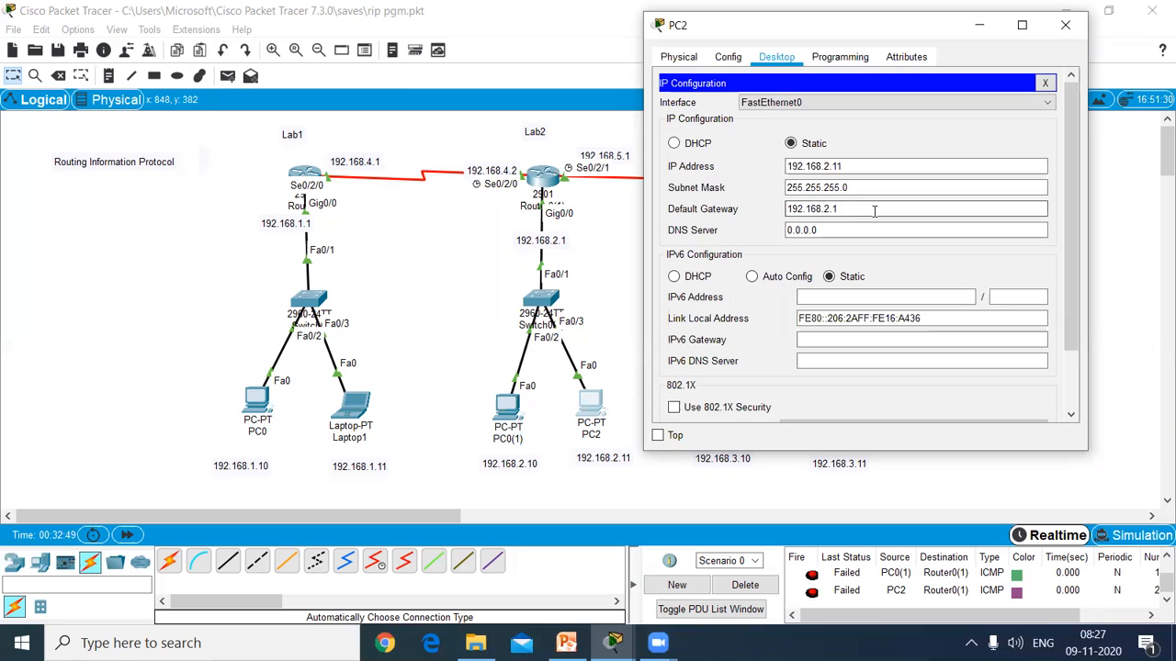
{"action": "left_click", "coordinate": [1065, 25]}
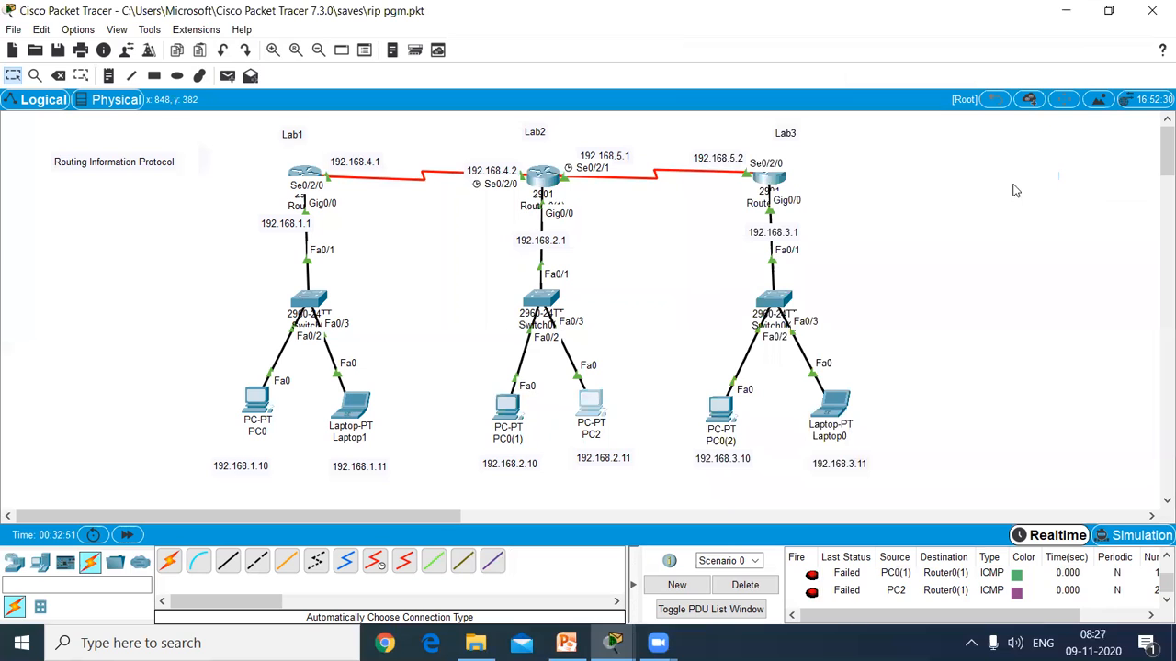
- Delete the recorded PDUs and repeat the simple PDU tests from PC0(1) to PC2 and to the Lab2 router
{"action": "left_click", "coordinate": [773, 585]}
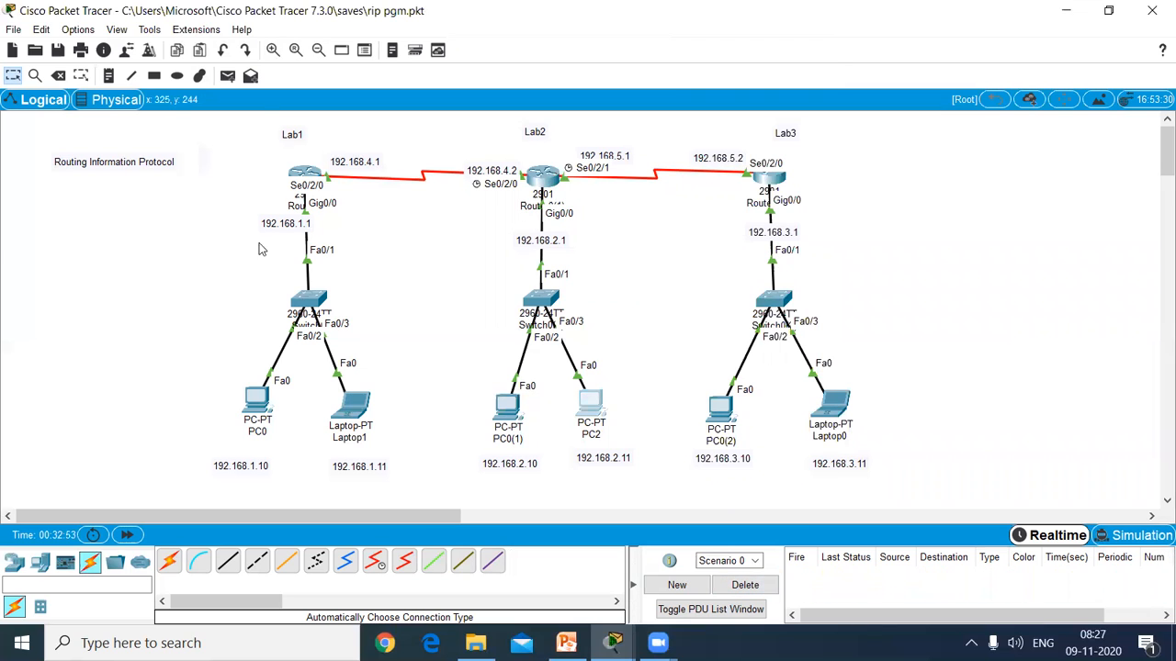
{"action": "left_click", "coordinate": [228, 76]}
{"action": "left_click", "coordinate": [504, 403]}
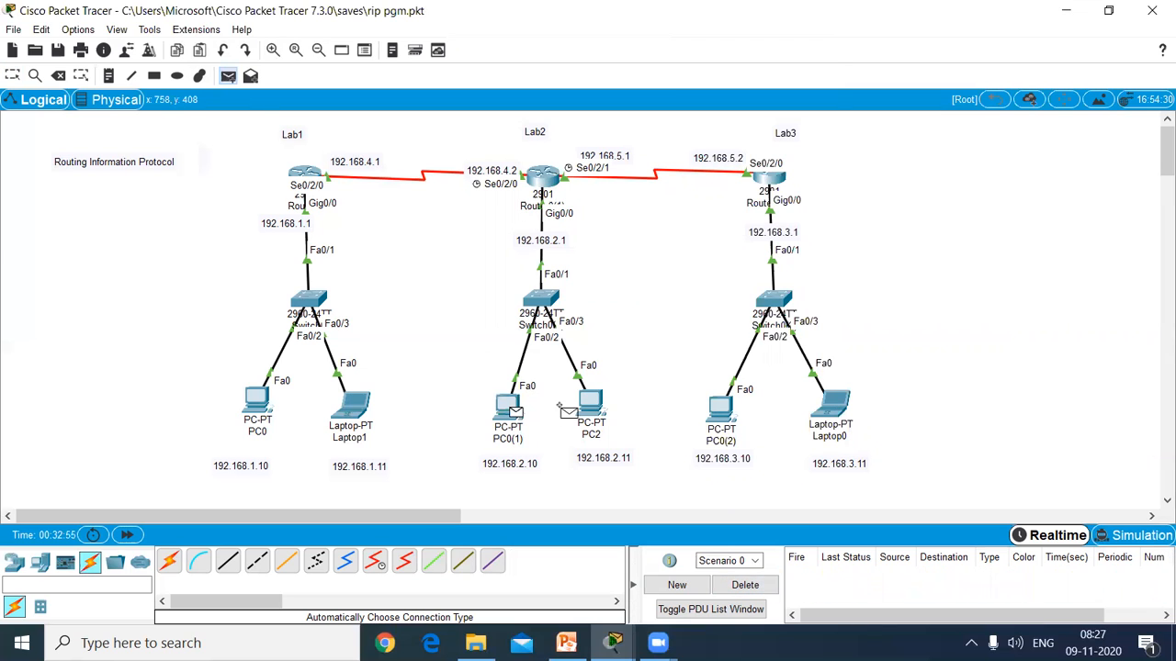
{"action": "left_click", "coordinate": [602, 418]}
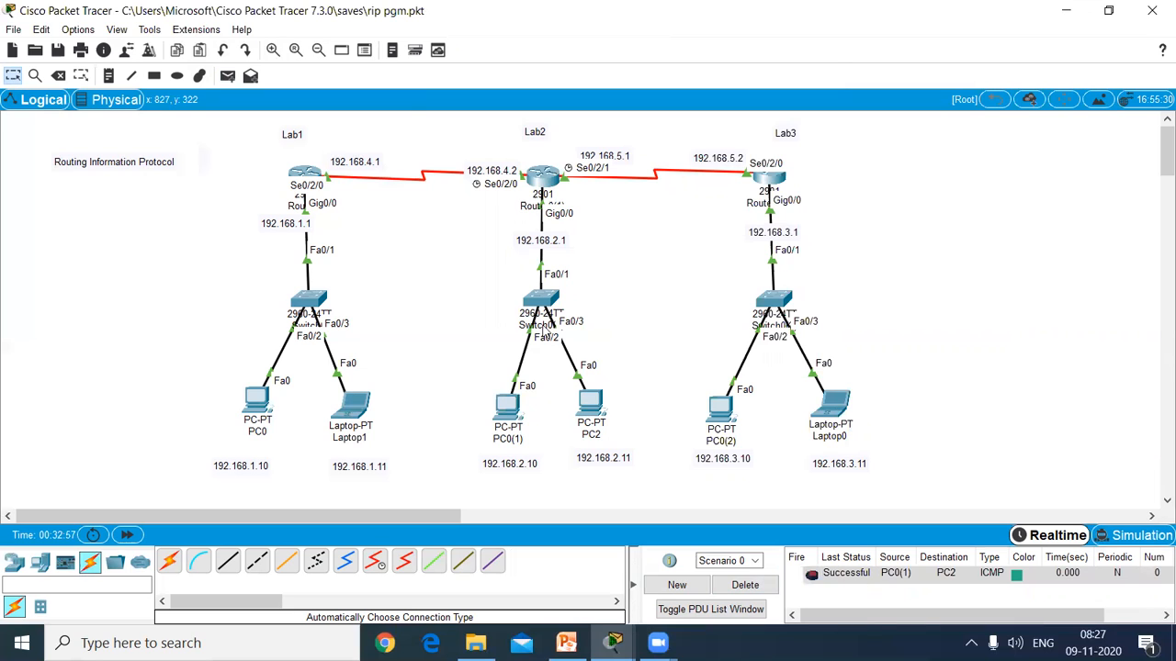
{"action": "left_click", "coordinate": [227, 75]}
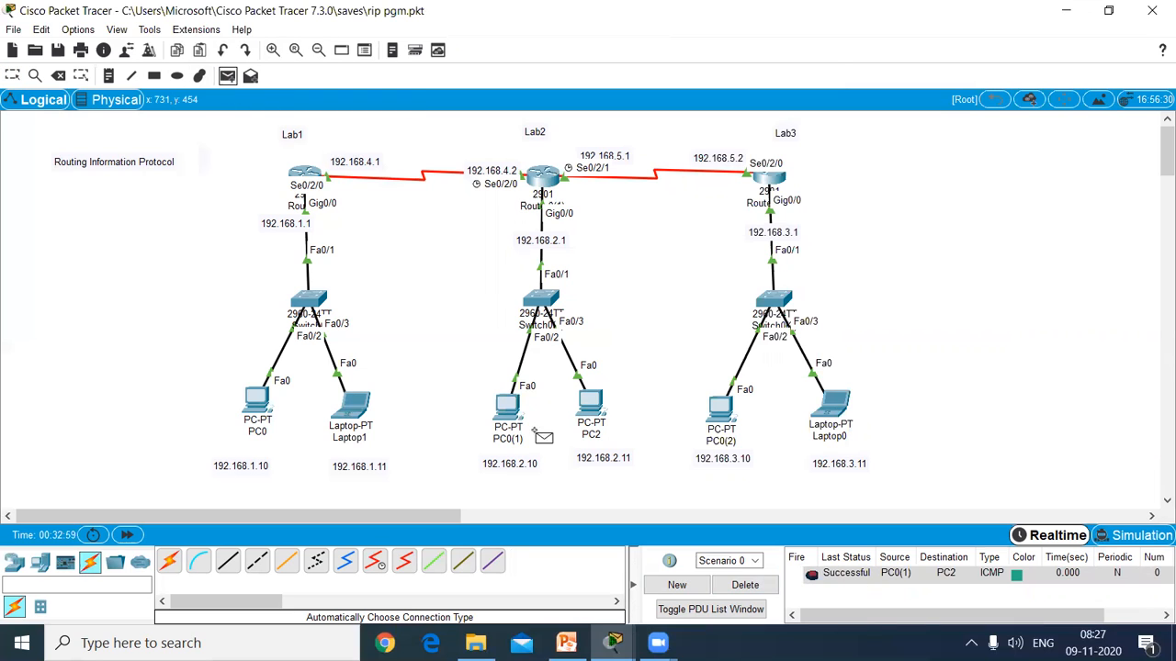
{"action": "left_click", "coordinate": [507, 408]}
{"action": "left_click", "coordinate": [549, 185]}
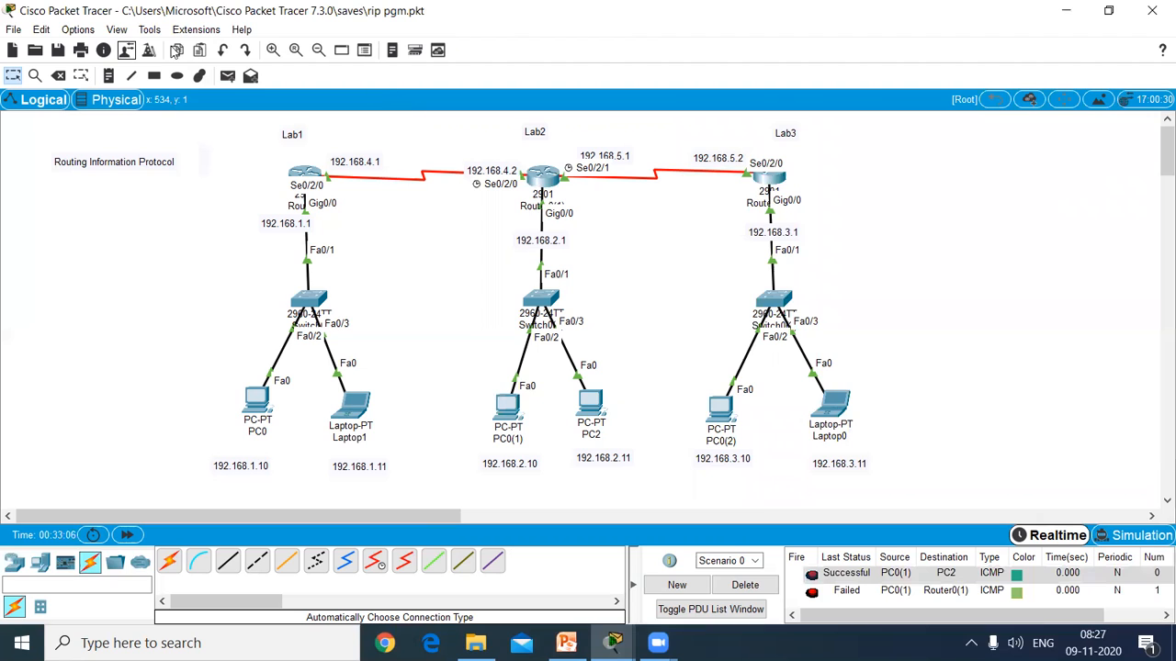
- Delete the recorded PDUs and send simple PDUs from PC0(2) to Laptop0 and to the Lab3 router
{"action": "left_click", "coordinate": [227, 76]}
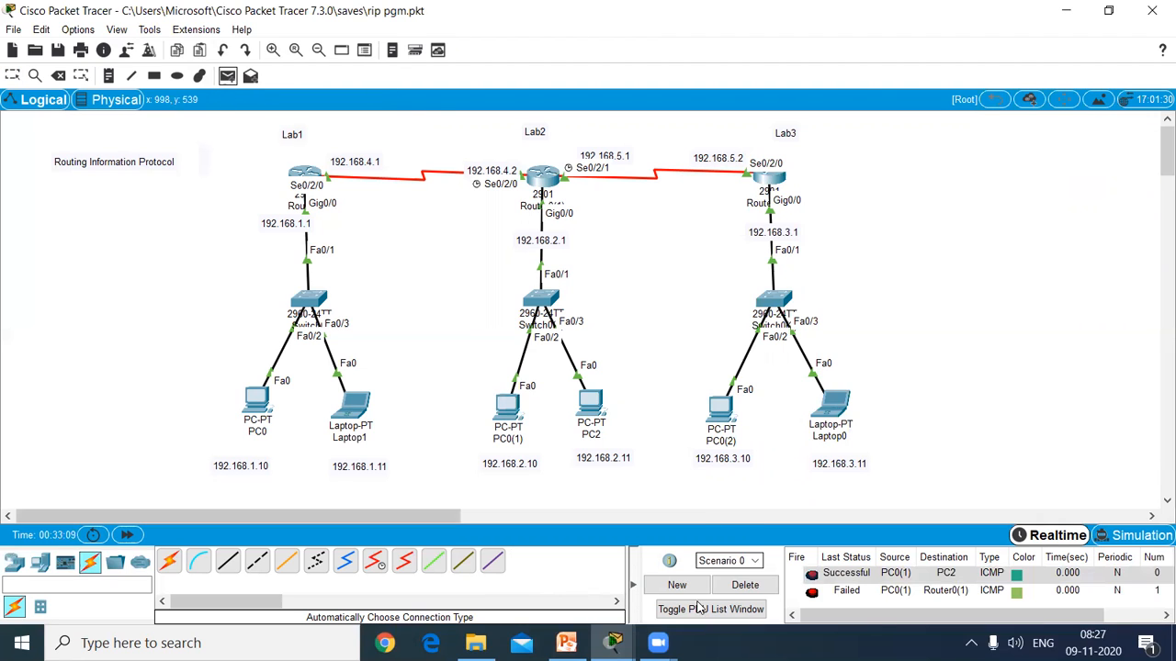
{"action": "left_click", "coordinate": [745, 585]}
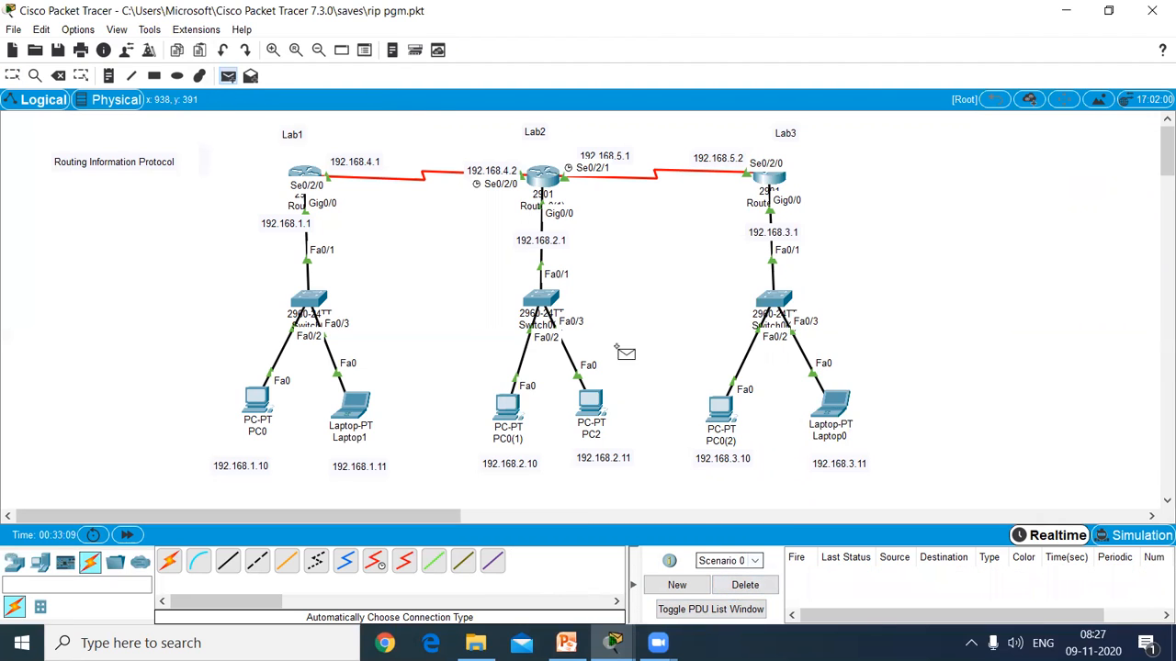
{"action": "left_click", "coordinate": [722, 410]}
{"action": "left_click", "coordinate": [835, 411]}
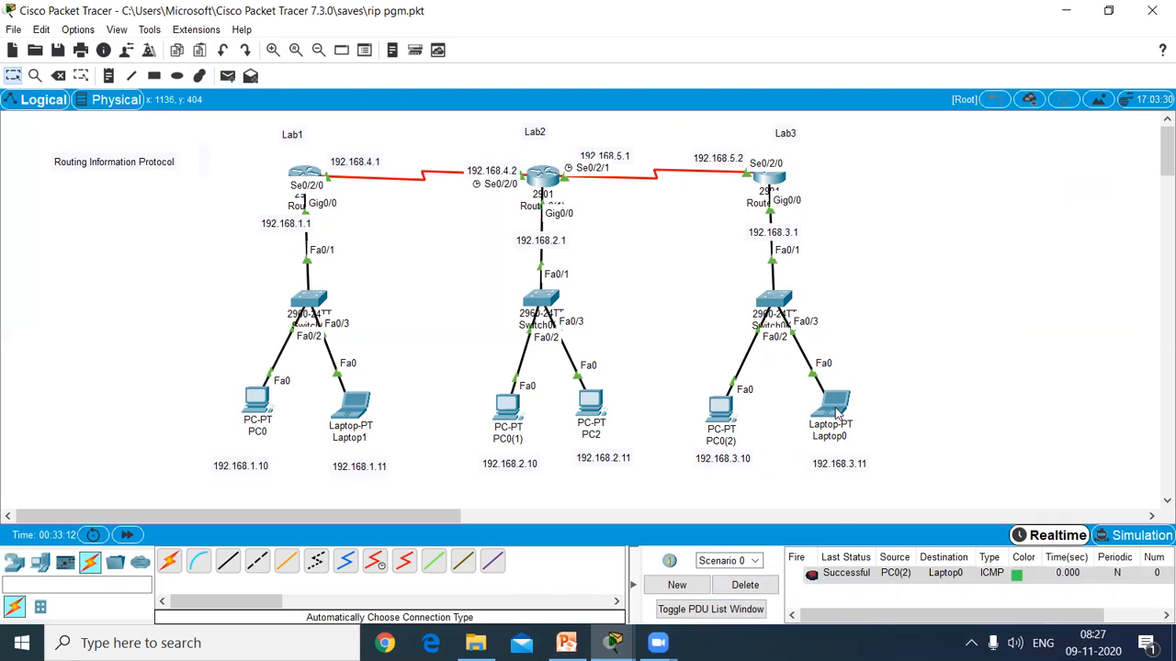
{"action": "key", "text": "p"}
{"action": "left_click", "coordinate": [722, 409]}
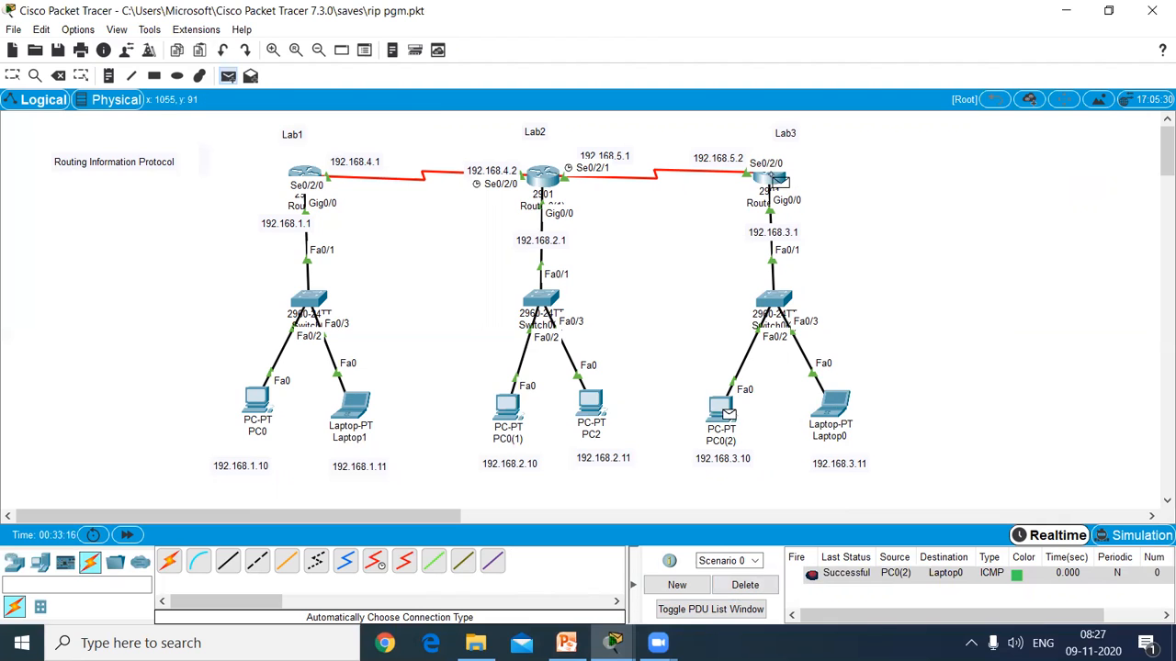
{"action": "left_click", "coordinate": [776, 183]}
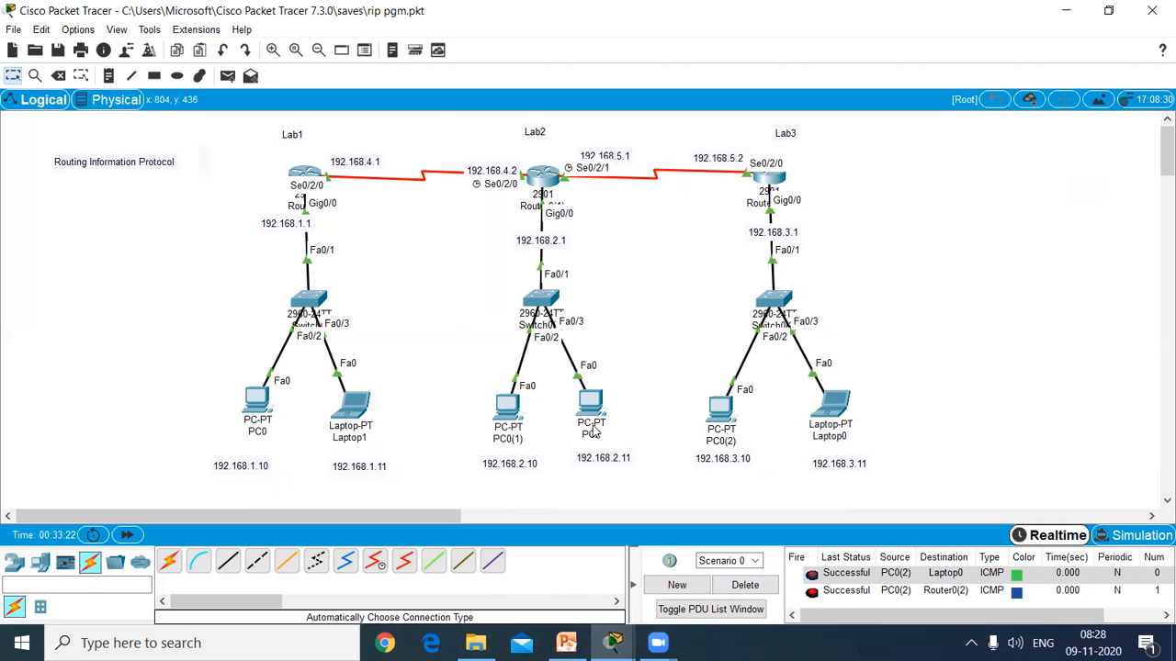
- Switch the Lab2 router's GigabitEthernet0/0 port off and on again, and correct its IP address to 192.168.2.1
{"action": "left_click", "coordinate": [544, 179]}
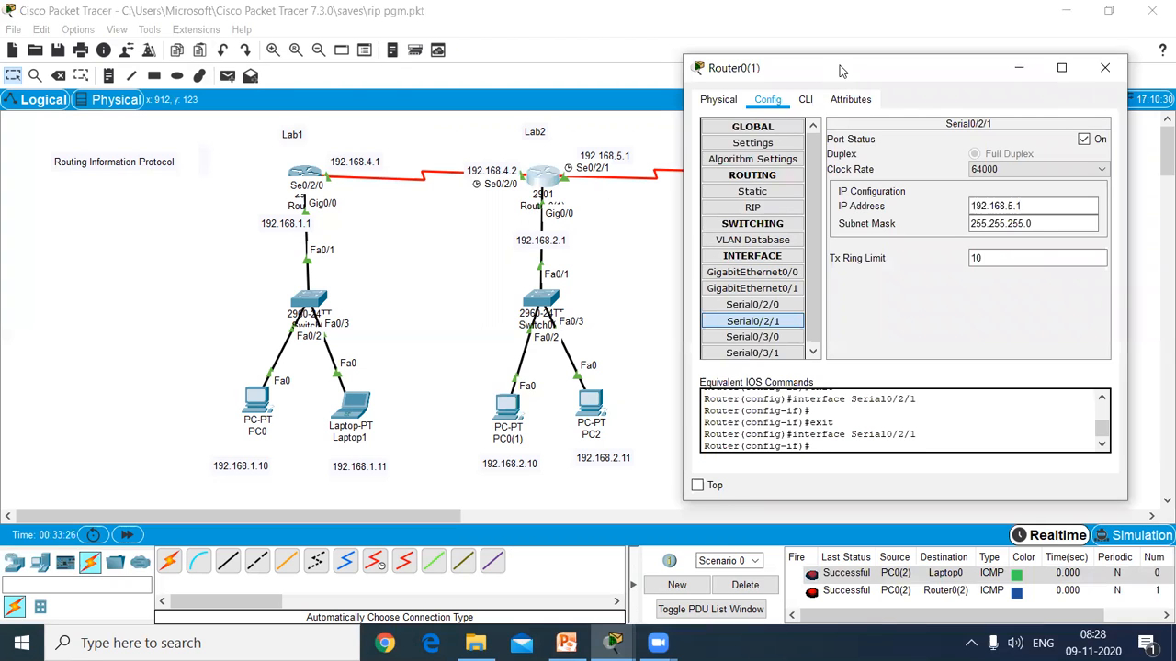
{"action": "left_click_drag", "start_coordinate": [841, 70], "coordinate": [870, 69]}
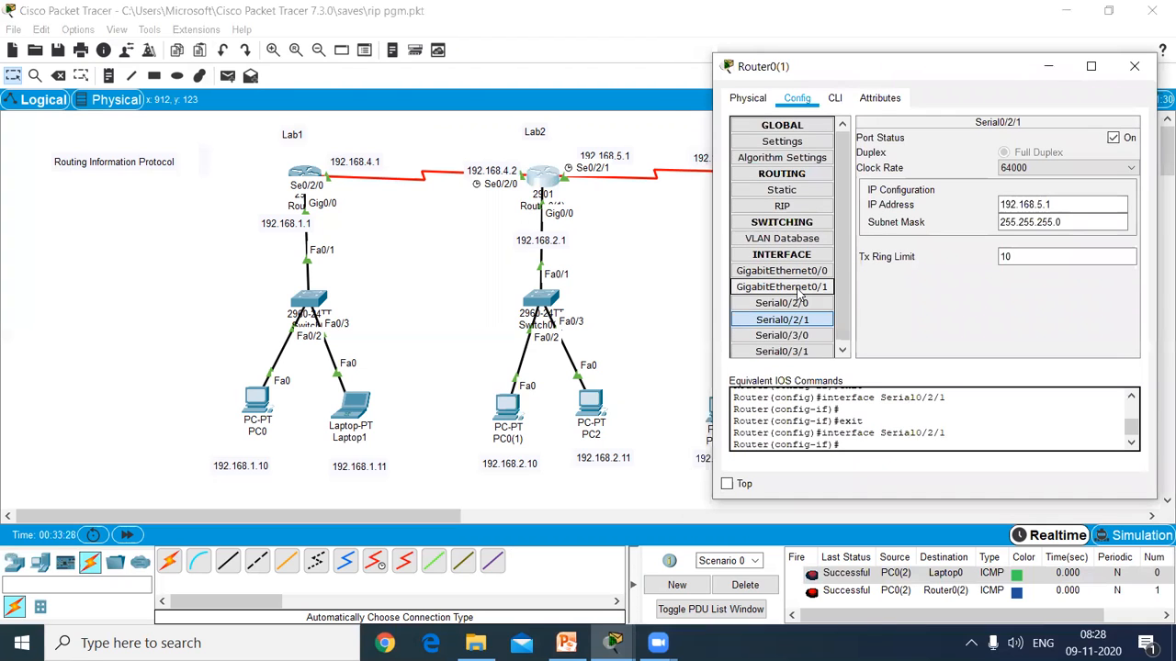
{"action": "left_click", "coordinate": [781, 271]}
{"action": "left_click", "coordinate": [1113, 137]}
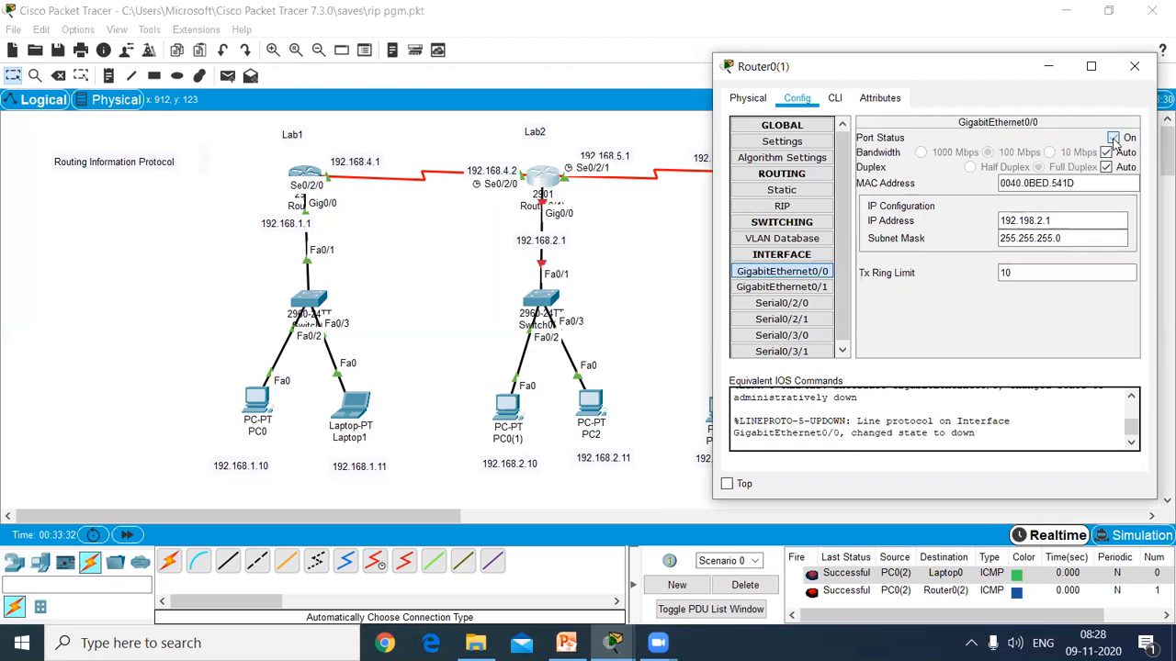
{"action": "left_click", "coordinate": [1112, 138]}
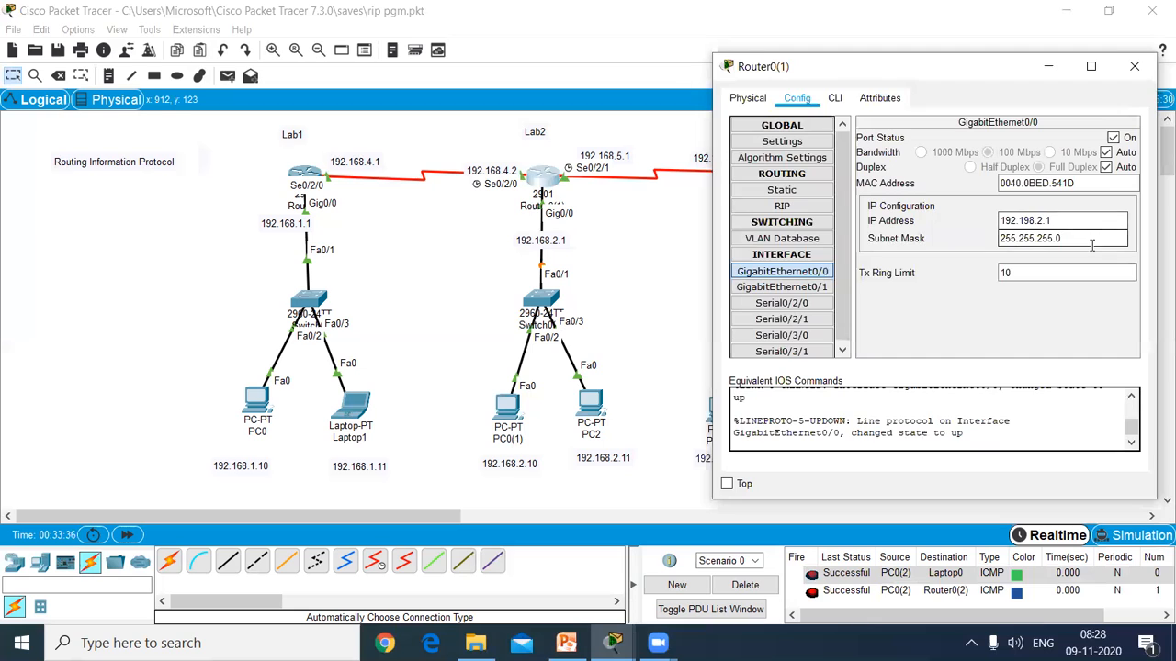
{"action": "left_click", "coordinate": [1035, 225]}
{"action": "key", "text": "Delete"}
{"action": "type", "text": "1"}
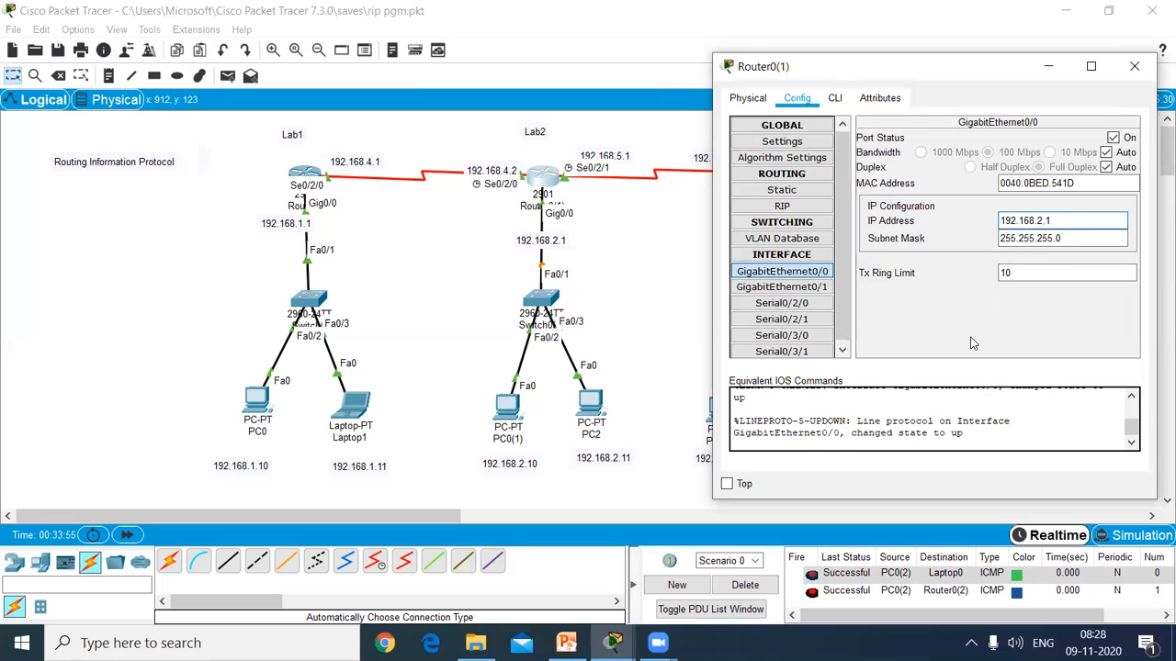
{"action": "left_click", "coordinate": [1134, 66]}
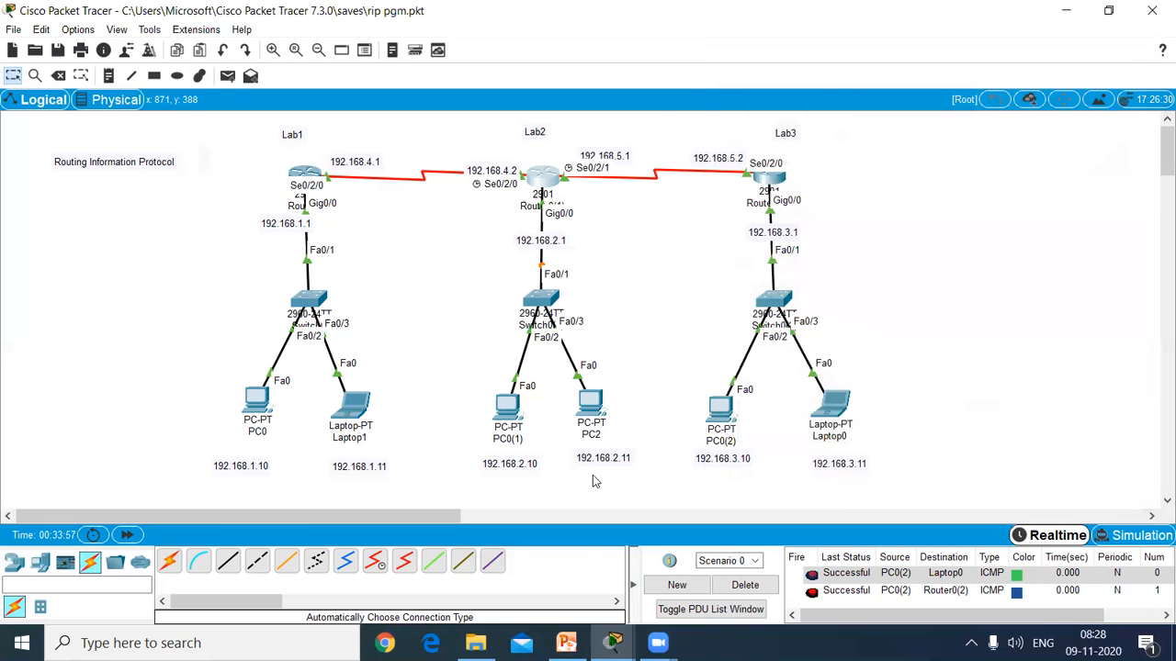
- Clear the PDU list and retest with simple PDUs from PC0(1) to PC2 and to the Lab2 router
{"action": "left_click", "coordinate": [742, 585]}
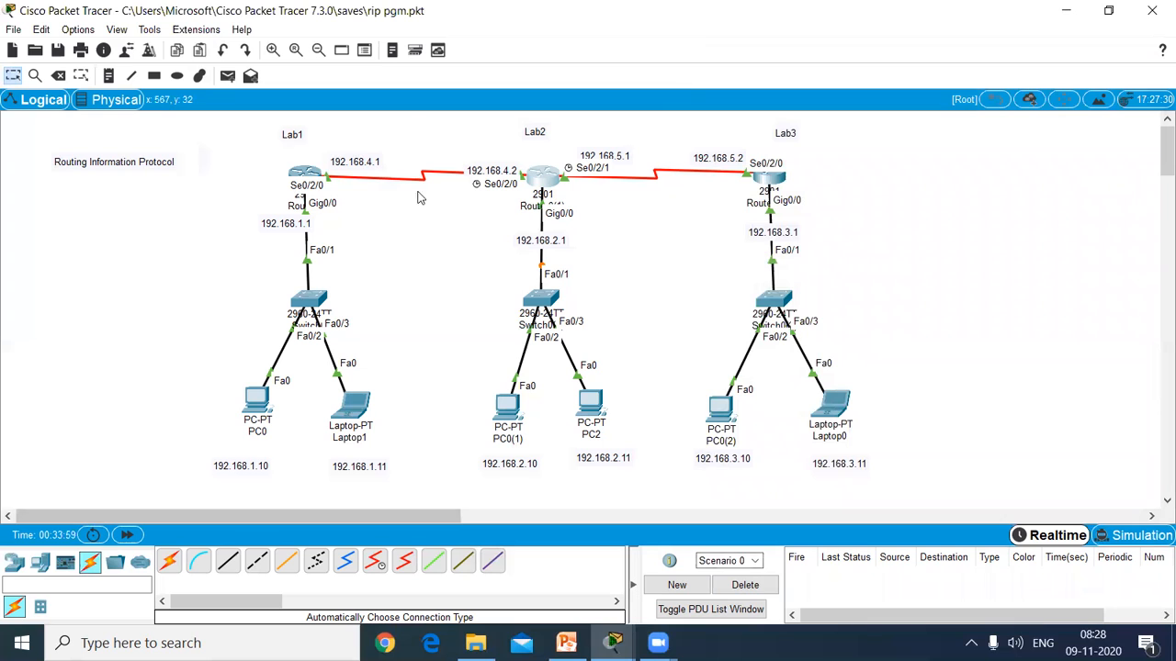
{"action": "left_click", "coordinate": [226, 76]}
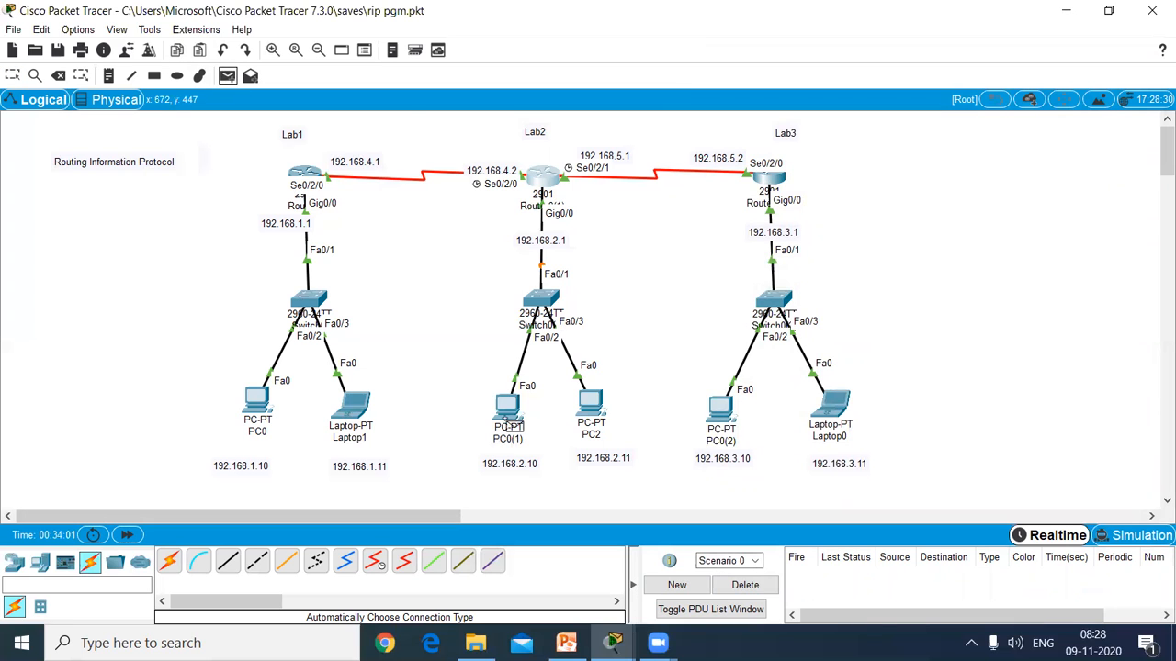
{"action": "left_click", "coordinate": [506, 419]}
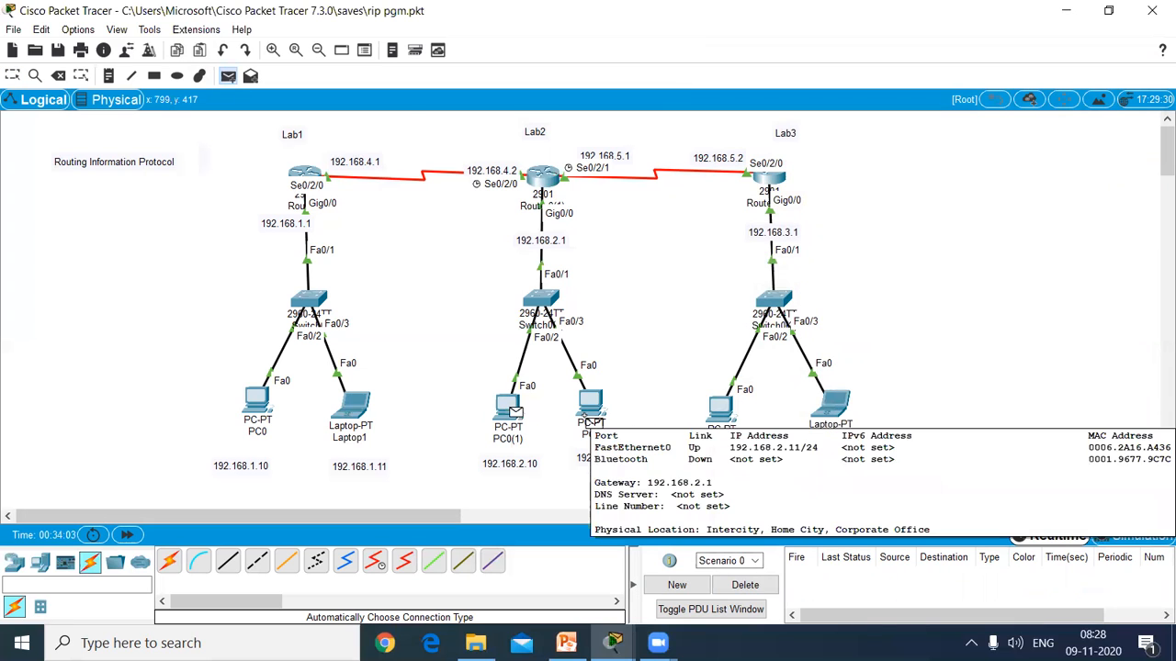
{"action": "left_click", "coordinate": [589, 418]}
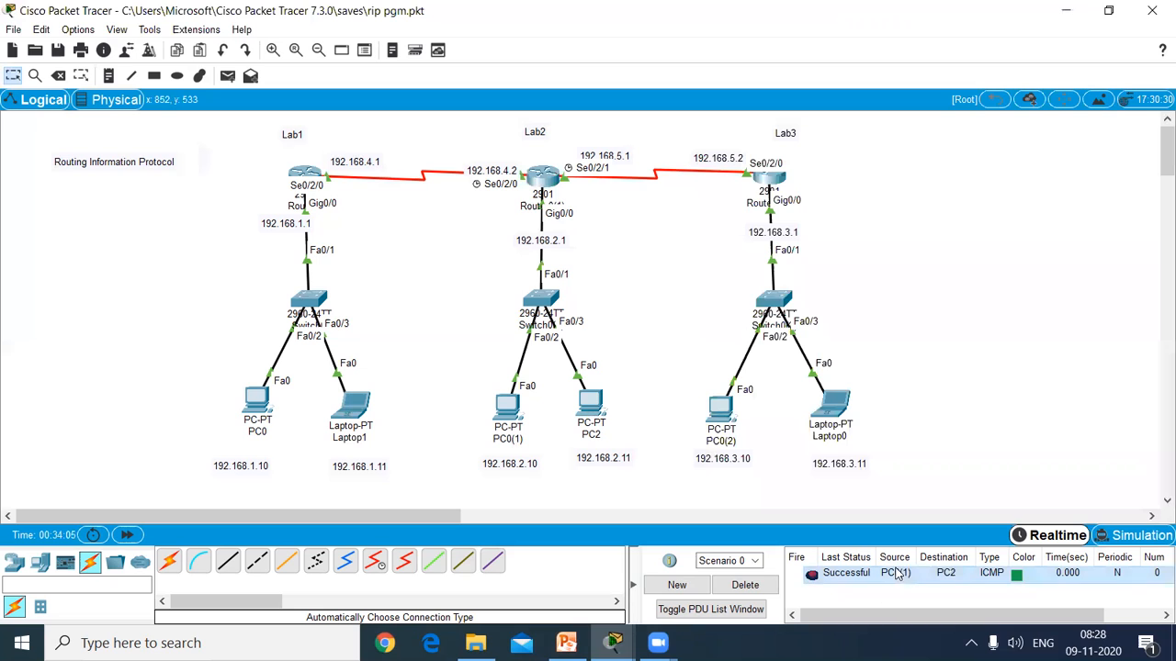
{"action": "left_click", "coordinate": [230, 79]}
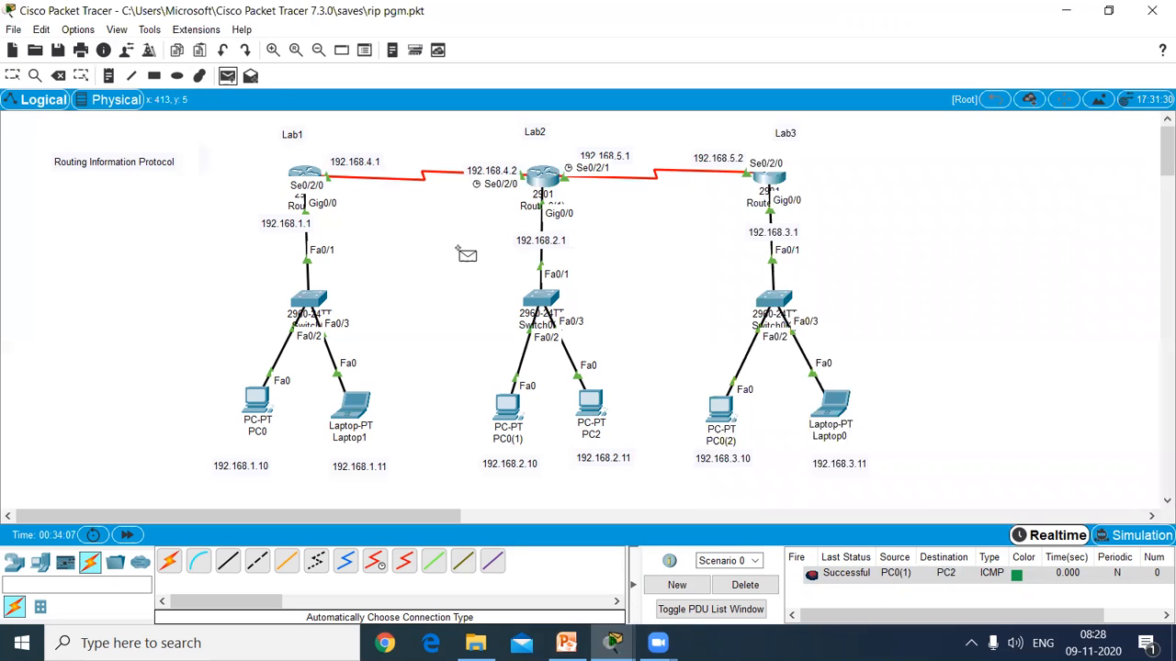
{"action": "left_click", "coordinate": [510, 409]}
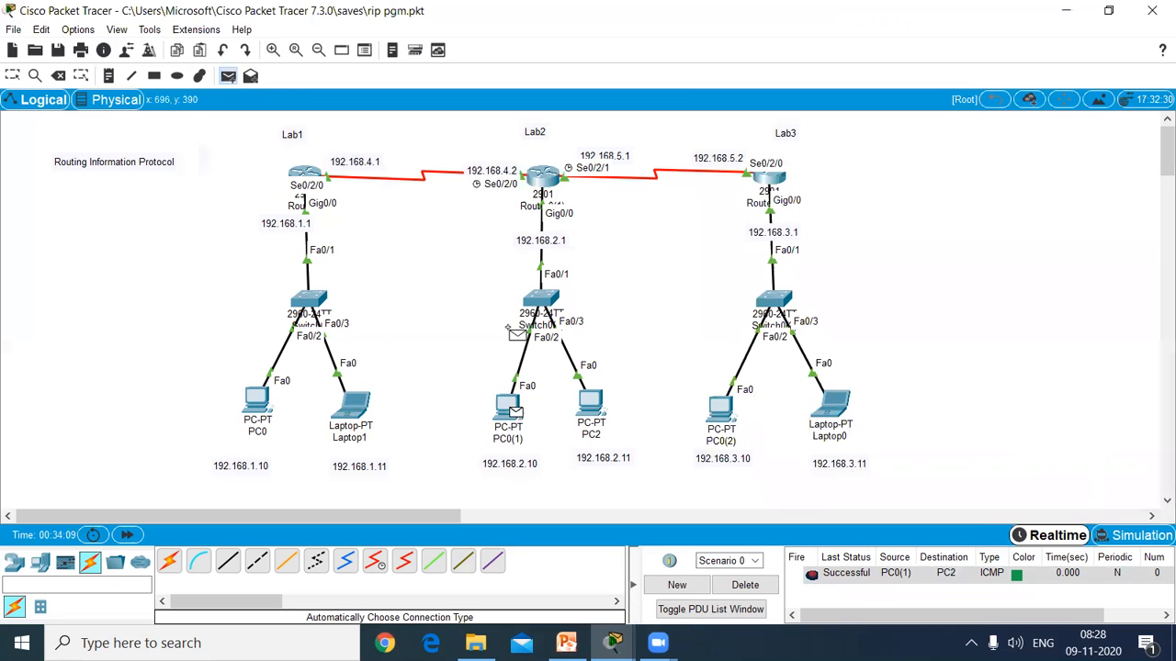
{"action": "left_click", "coordinate": [549, 189]}
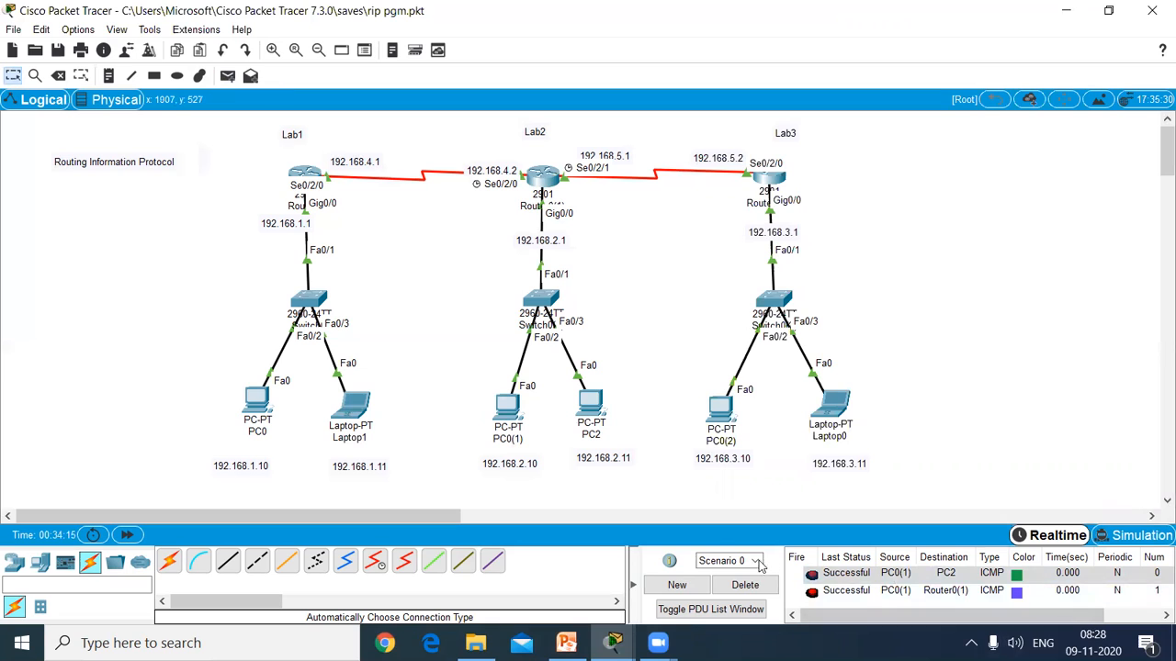
- Clear the PDU list and test between labs with simple PDUs from PC0 to PC0(1) and from PC0(1) to PC0(2)
{"action": "left_click", "coordinate": [746, 586]}
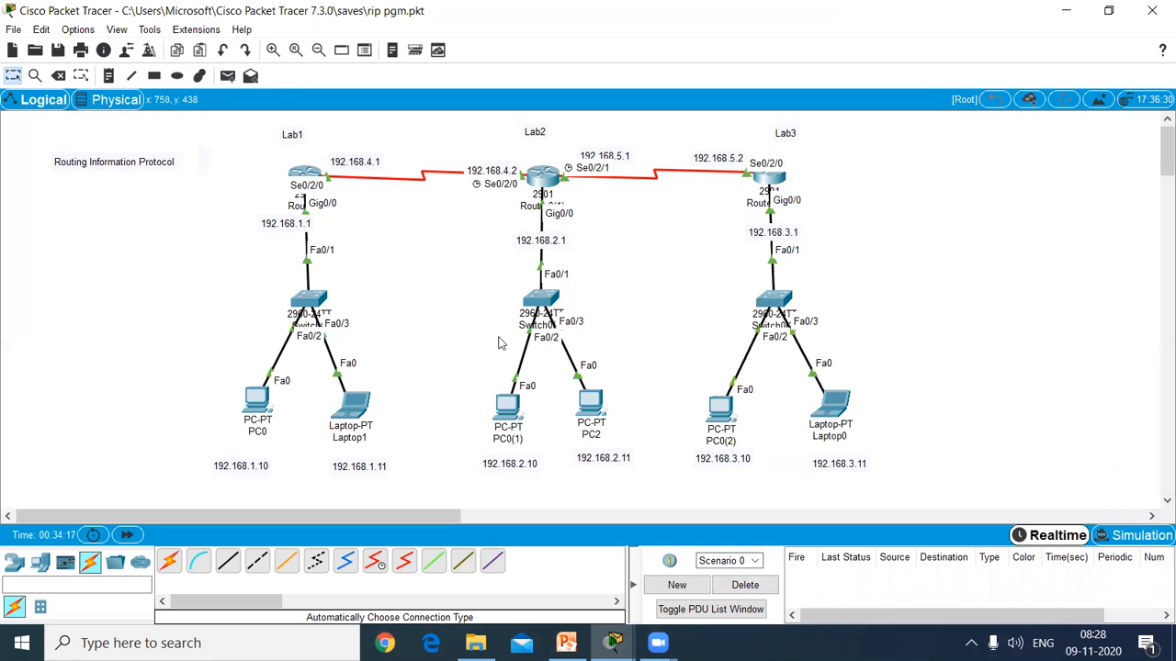
{"action": "left_click", "coordinate": [228, 76]}
{"action": "left_click", "coordinate": [258, 400]}
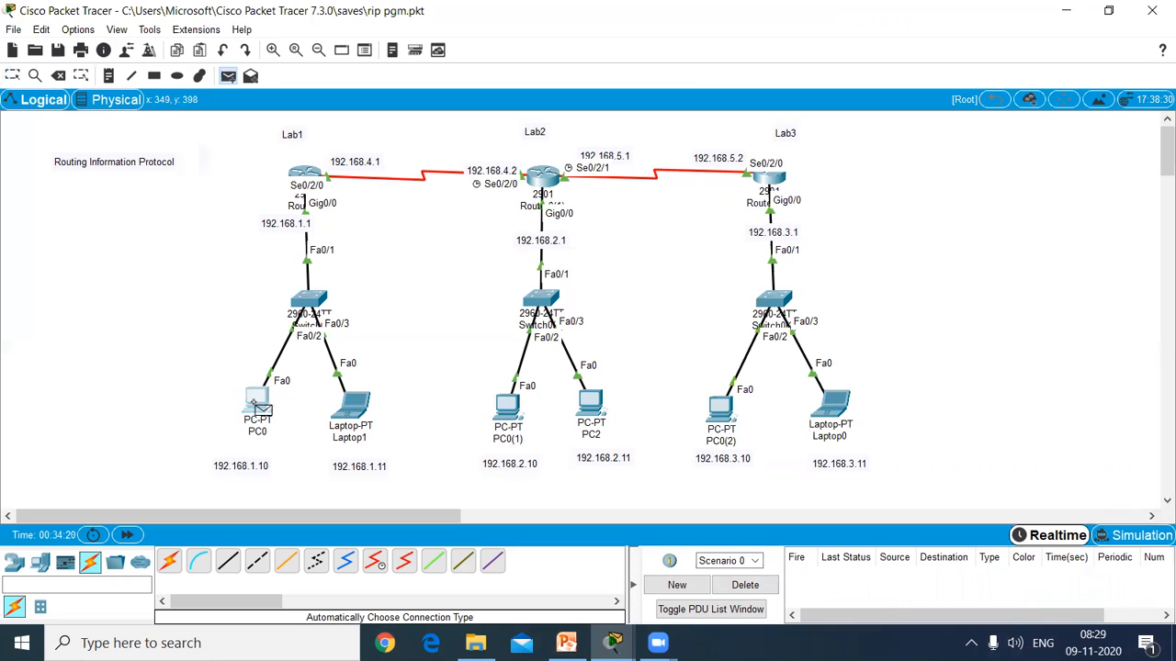
{"action": "left_click", "coordinate": [513, 408]}
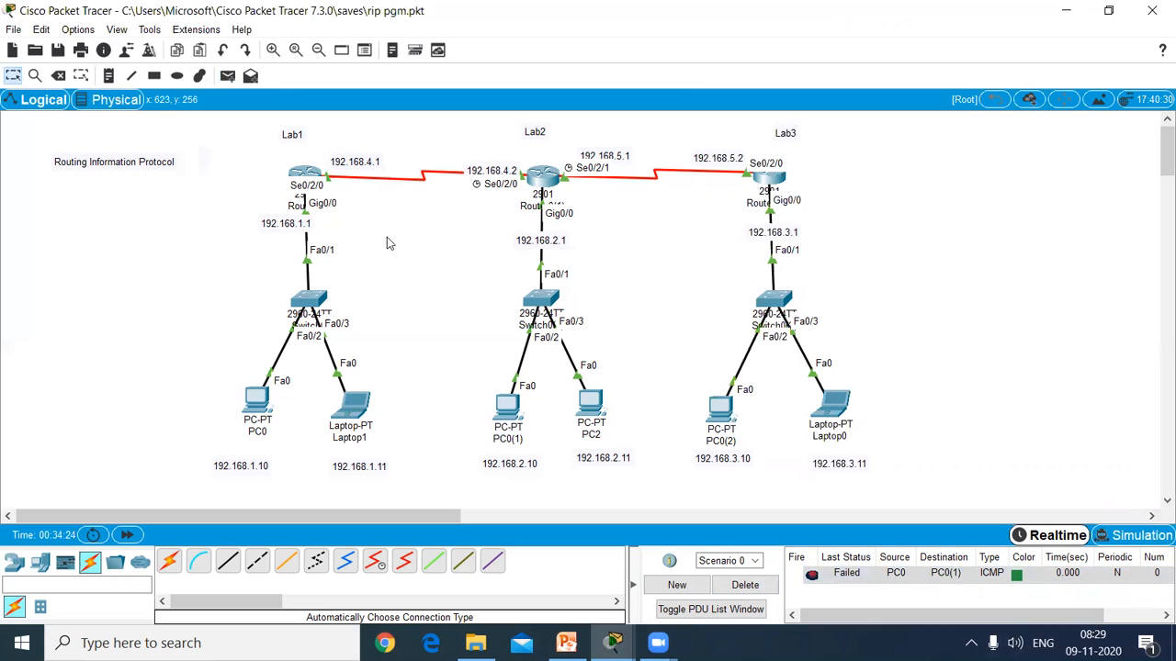
{"action": "left_click", "coordinate": [227, 75]}
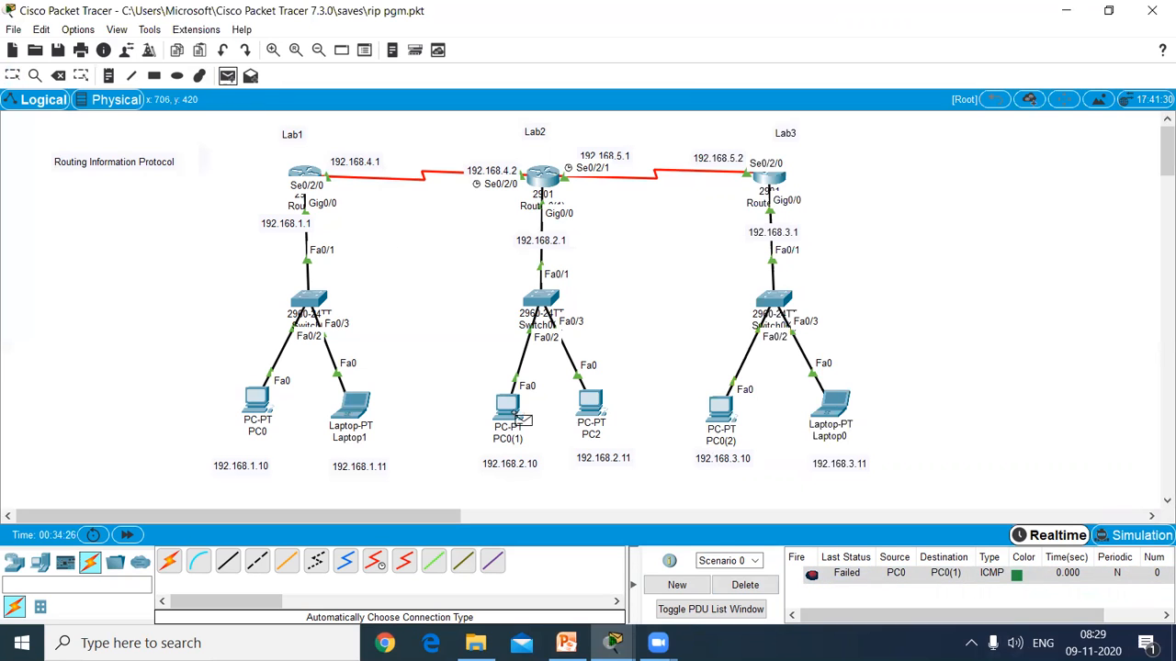
{"action": "left_click", "coordinate": [508, 406]}
{"action": "left_click", "coordinate": [721, 407]}
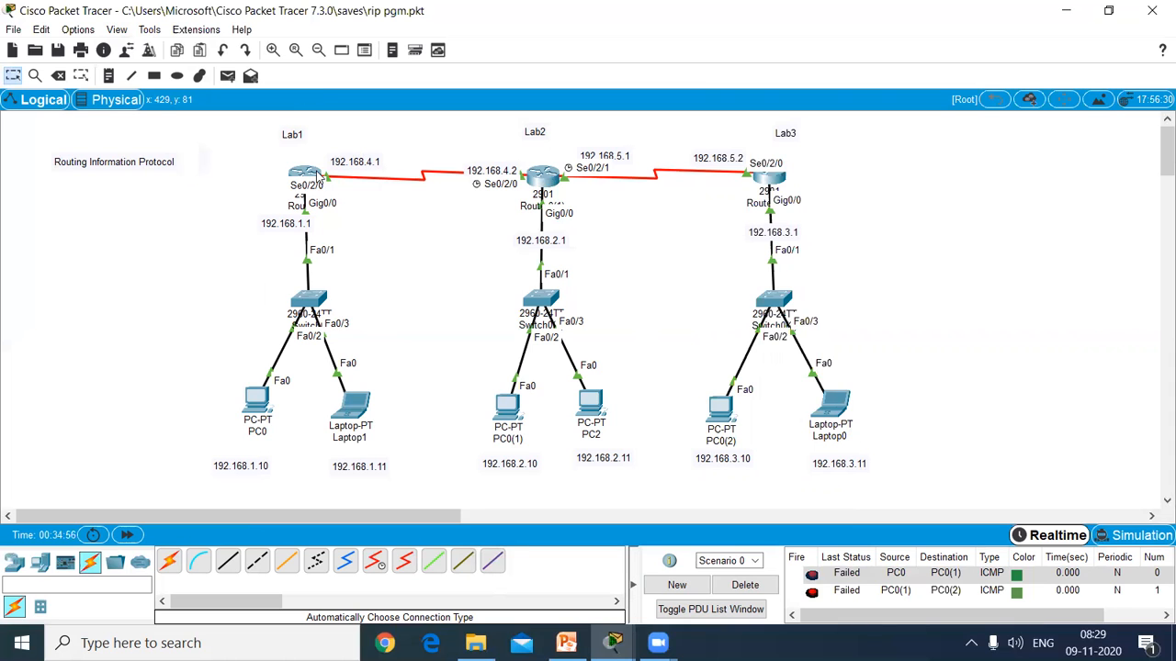
- Add network 192.168.1.0 to the Lab1 router's RIP routing configuration
{"action": "mouse_move", "coordinate": [318, 179]}
{"action": "left_click", "coordinate": [305, 174]}
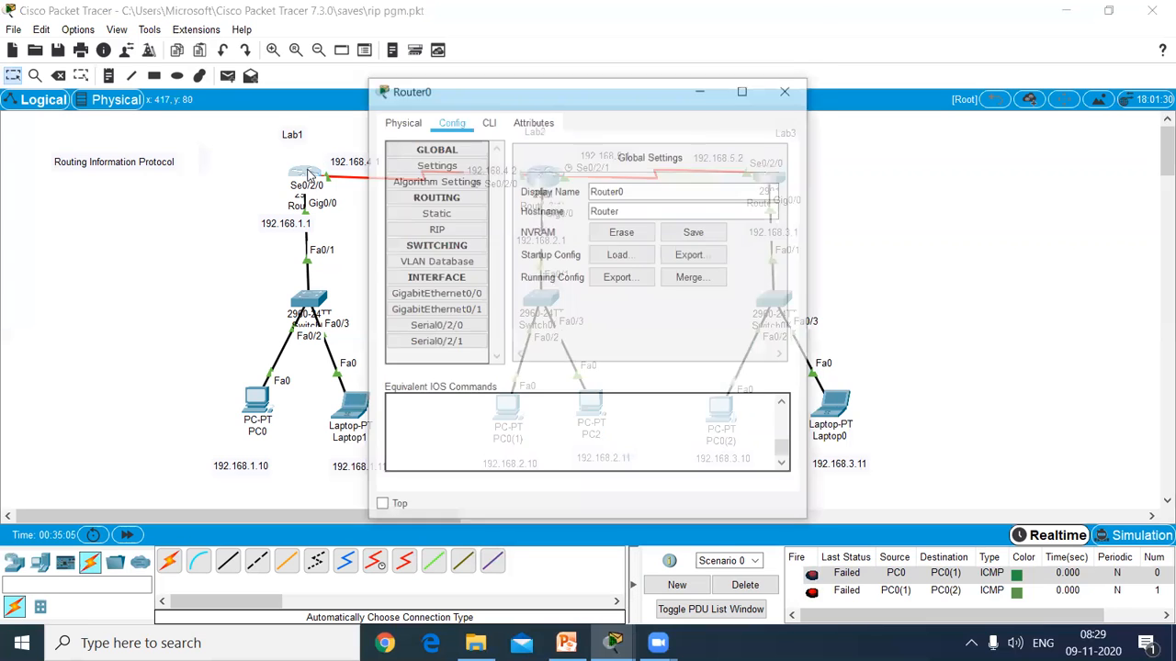
{"action": "left_click_drag", "start_coordinate": [516, 78], "coordinate": [518, 70]}
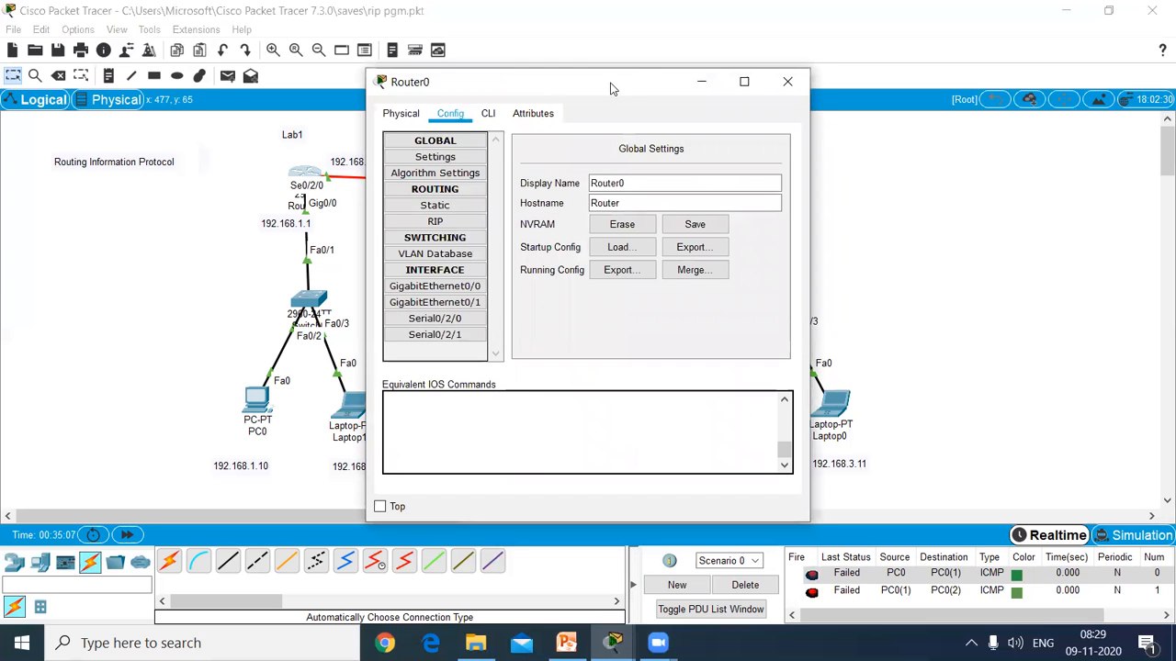
{"action": "left_click_drag", "start_coordinate": [612, 84], "coordinate": [743, 75]}
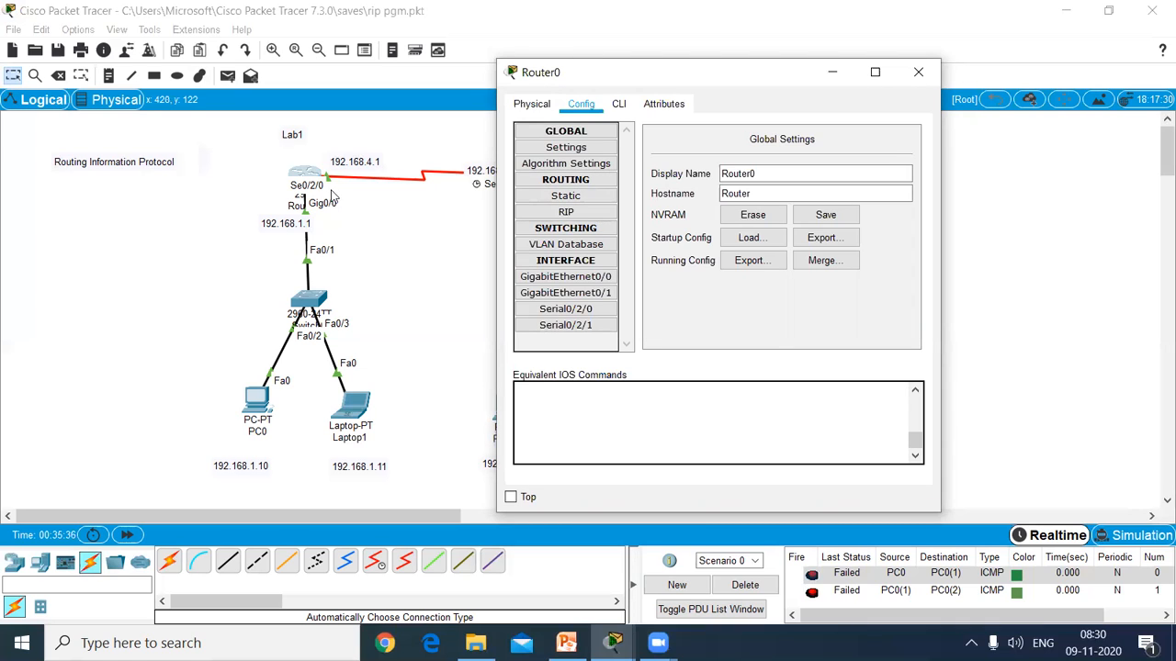
{"action": "left_click", "coordinate": [378, 189]}
{"action": "left_click", "coordinate": [310, 177]}
{"action": "left_click", "coordinate": [568, 213]}
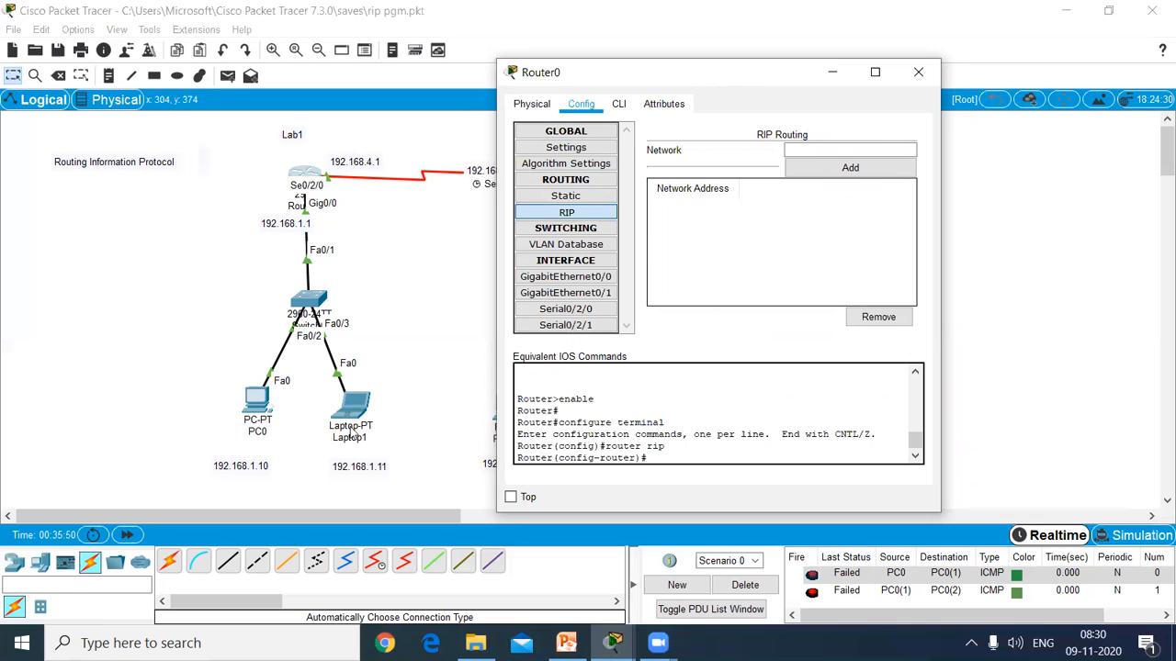
{"action": "left_click", "coordinate": [815, 153]}
{"action": "type", "text": "19"}
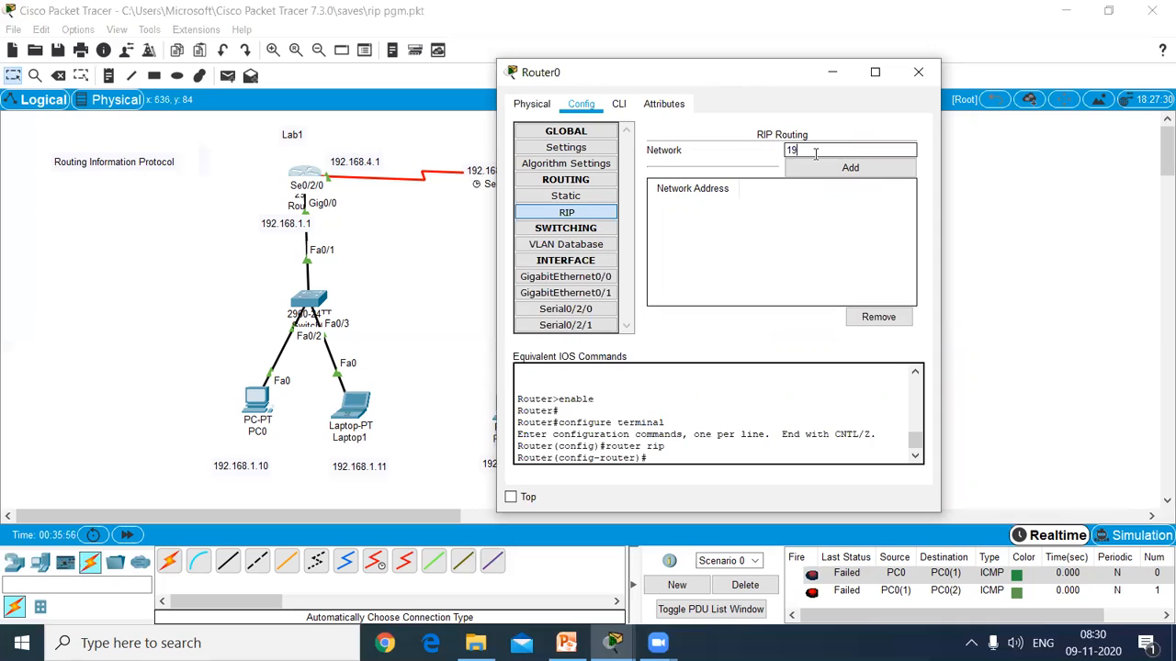
{"action": "type", "text": "2.168.1"}
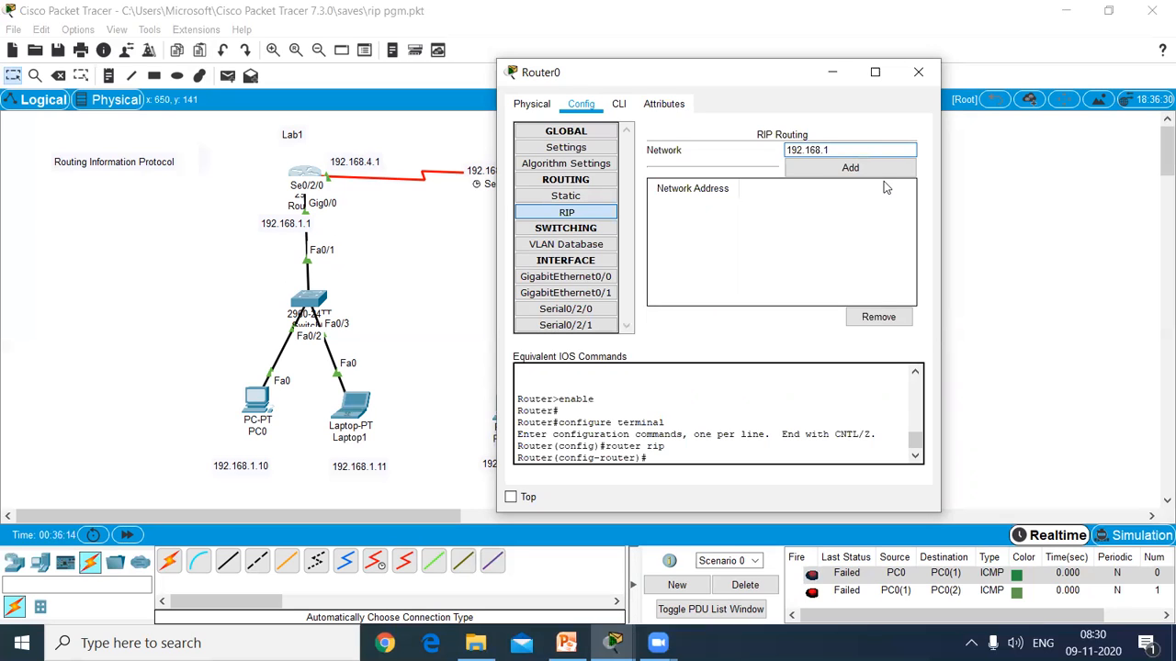
{"action": "type", "text": "0"}
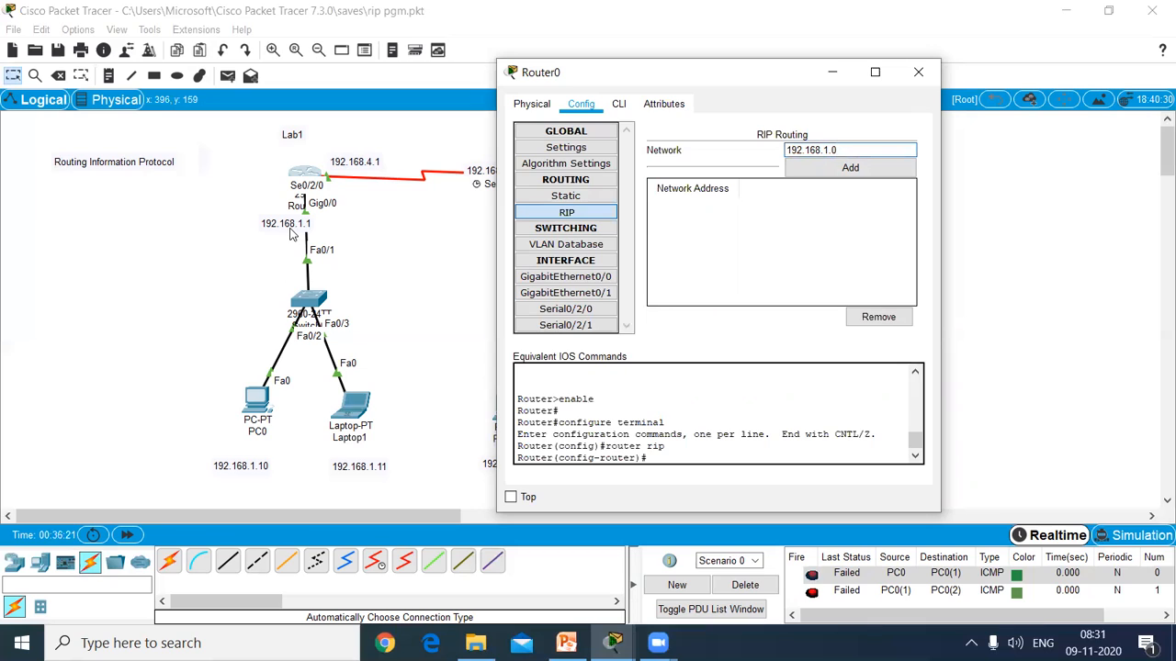
{"action": "left_click", "coordinate": [850, 167]}
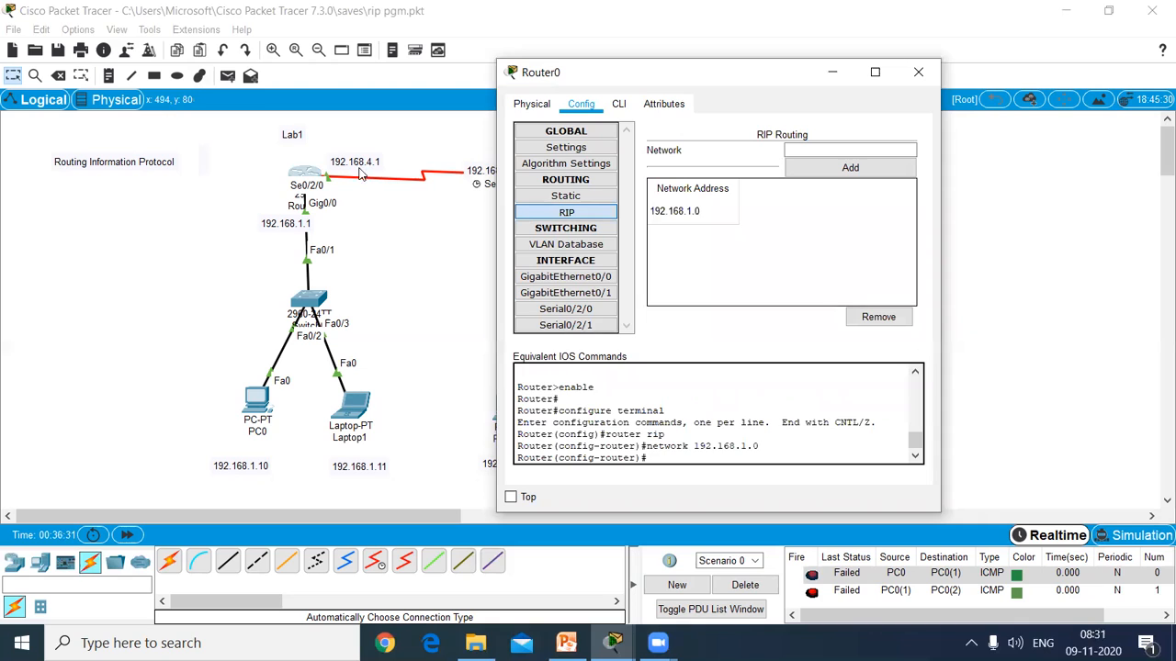
- Add network 192.168.4.0 to the Lab1 router's RIP routing and close the router's configuration
{"action": "left_click", "coordinate": [821, 149]}
{"action": "type", "text": "192.168"}
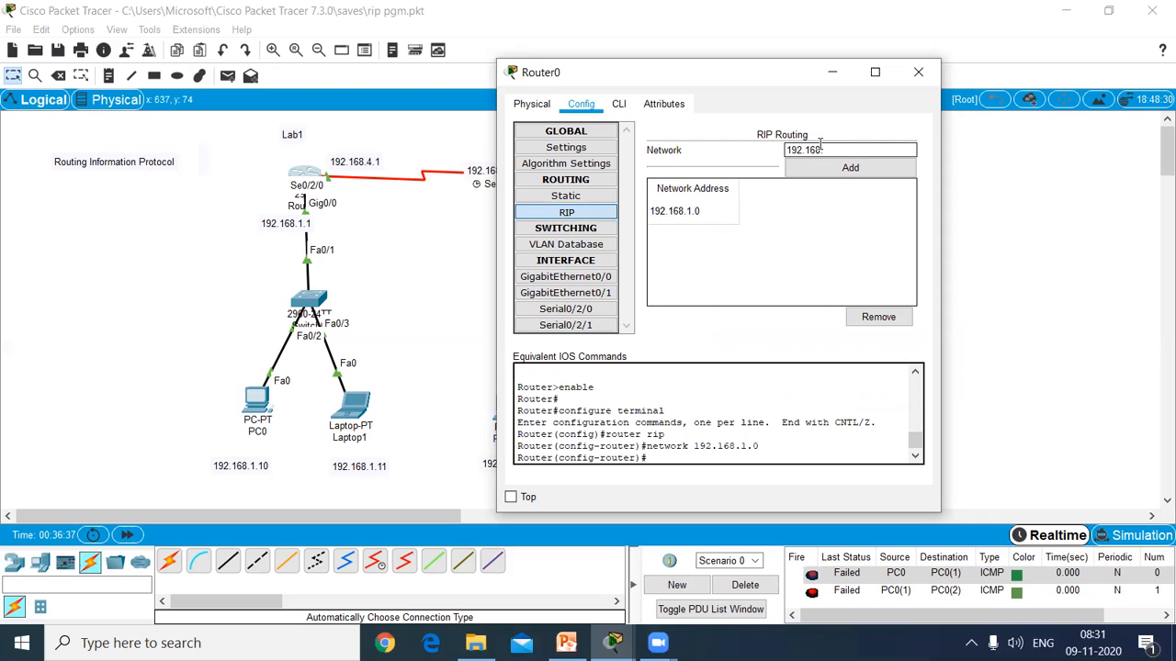
{"action": "type", "text": ".4.0"}
{"action": "left_click", "coordinate": [853, 172]}
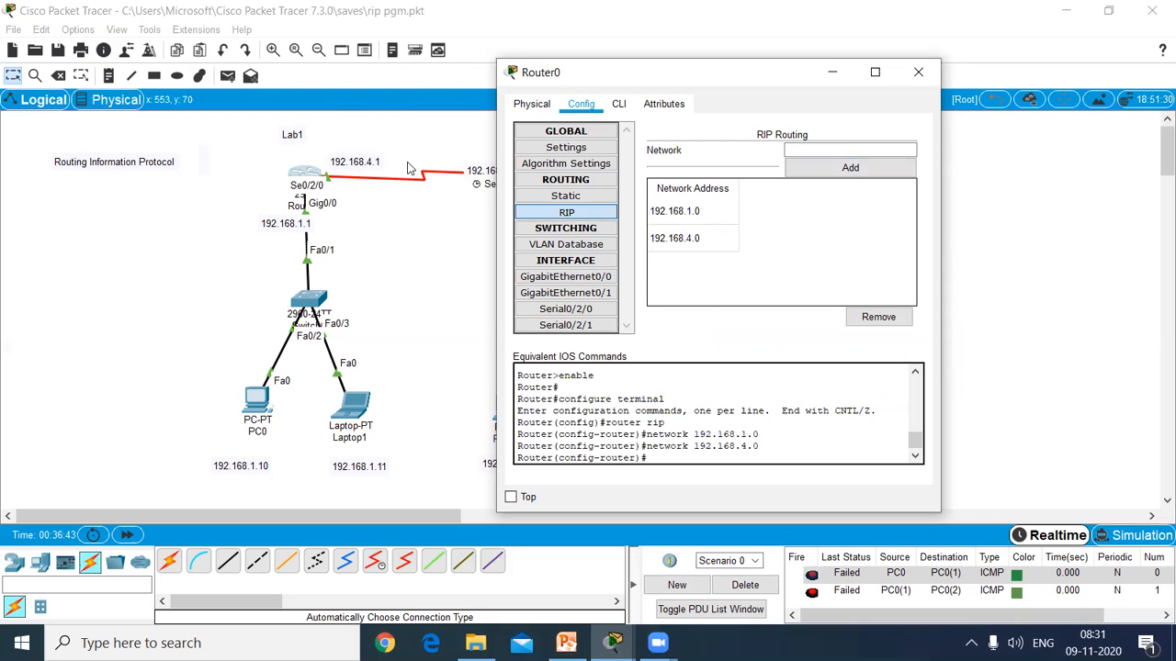
{"action": "left_click", "coordinate": [918, 71]}
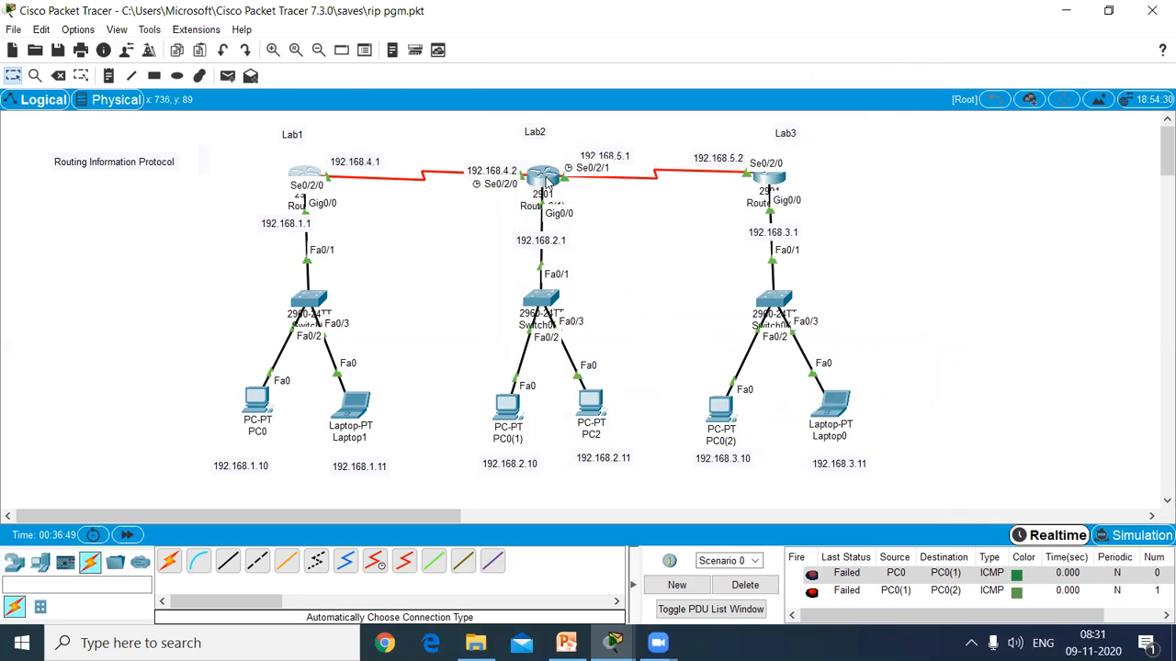
{"action": "mouse_move", "coordinate": [551, 183]}
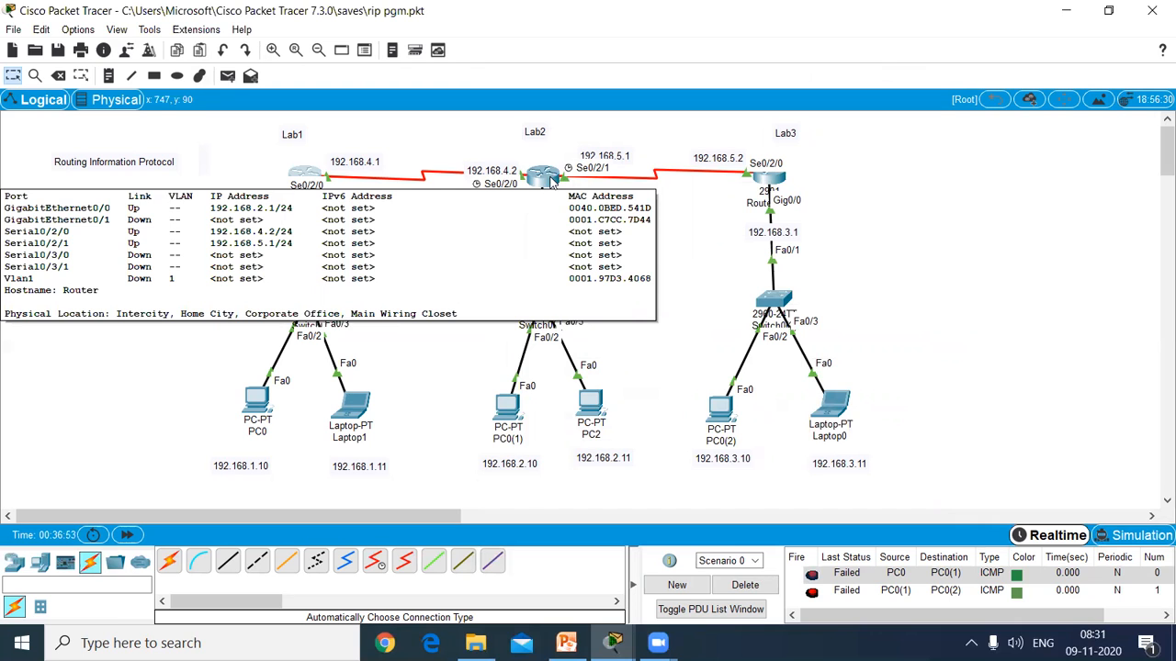
- Add network 192.168.2.0 to the Lab2 router's RIP routing configuration
{"action": "left_click", "coordinate": [551, 183]}
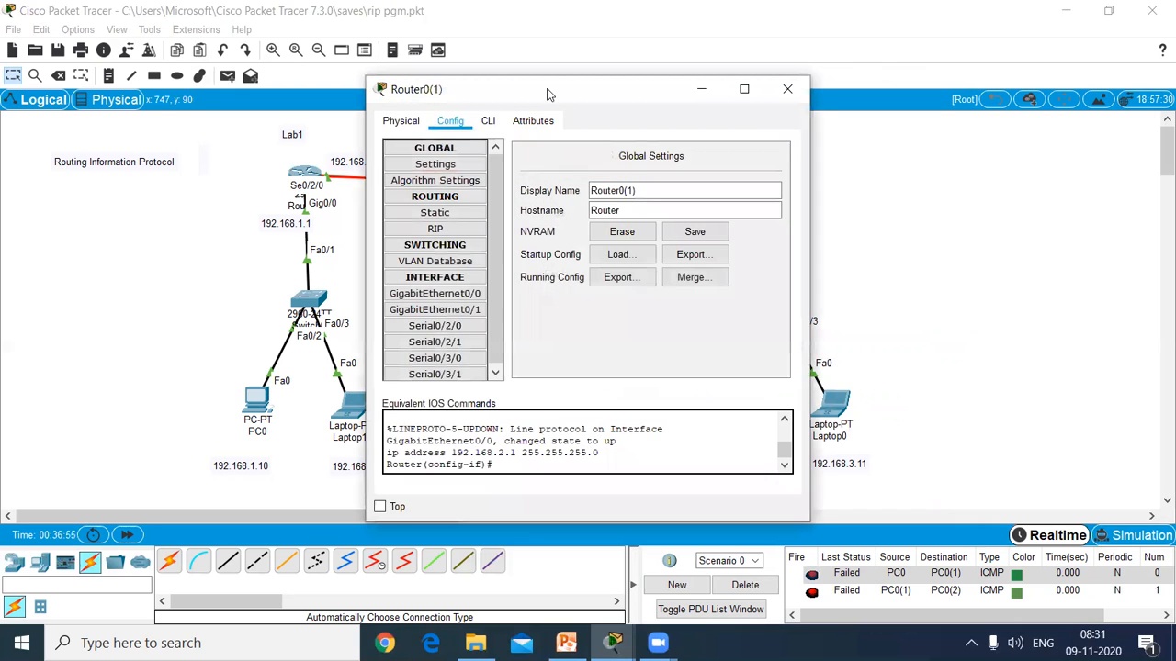
{"action": "left_click_drag", "start_coordinate": [551, 91], "coordinate": [900, 80]}
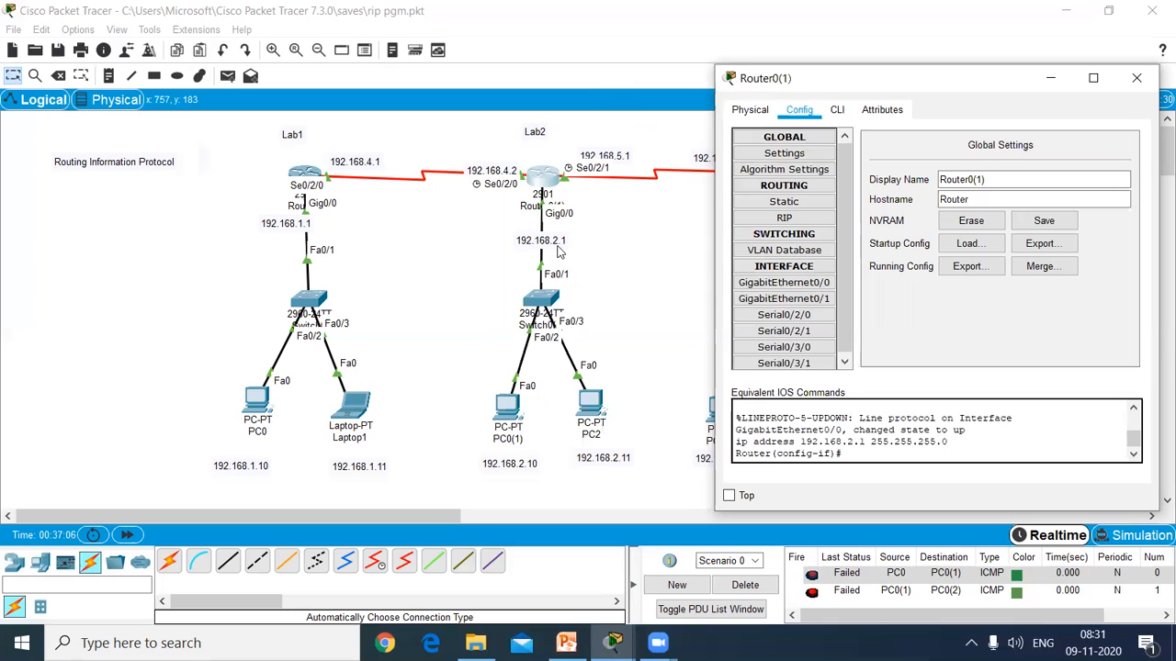
{"action": "left_click", "coordinate": [777, 219]}
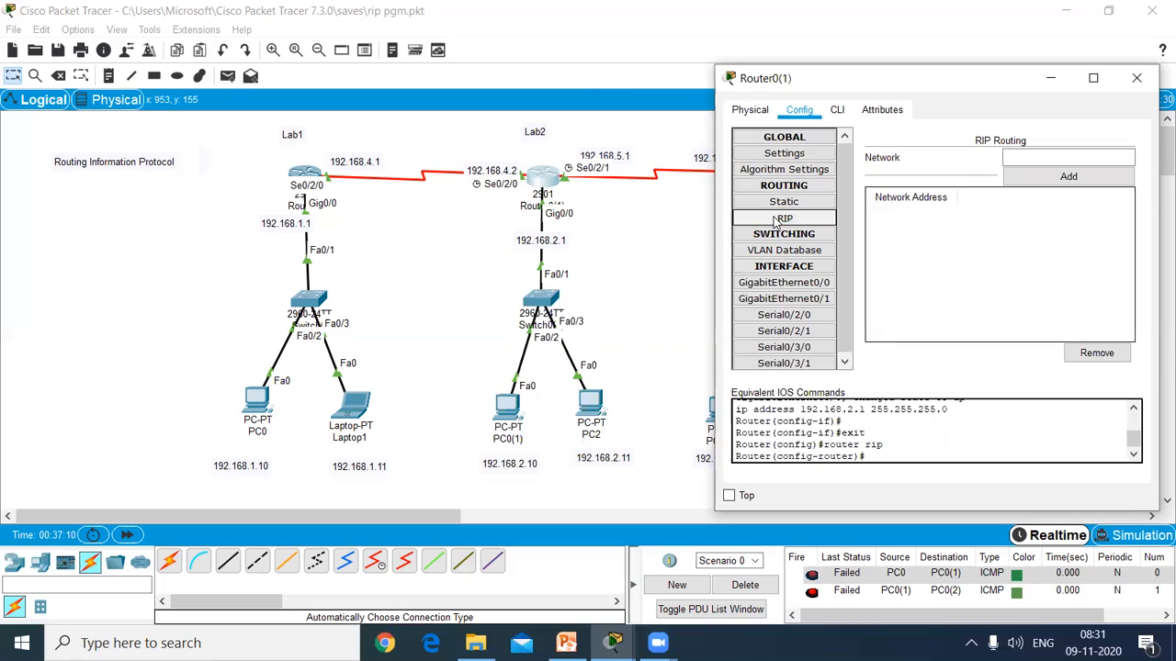
{"action": "left_click", "coordinate": [1066, 154]}
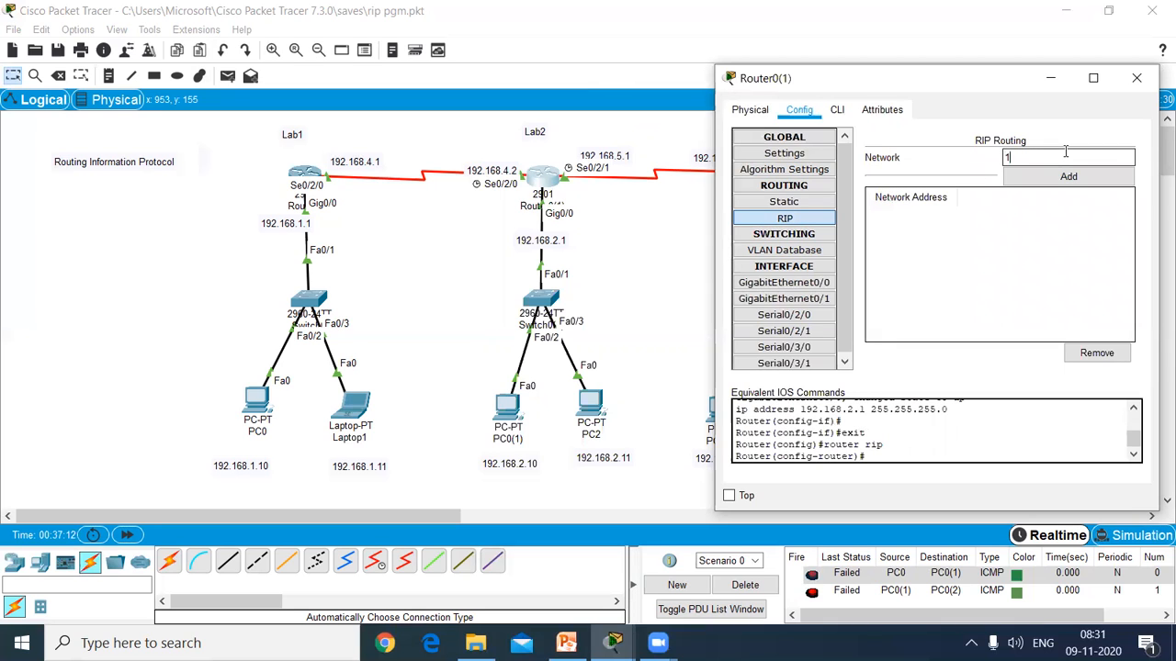
{"action": "type", "text": "192.168.2.0"}
{"action": "left_click", "coordinate": [1068, 180]}
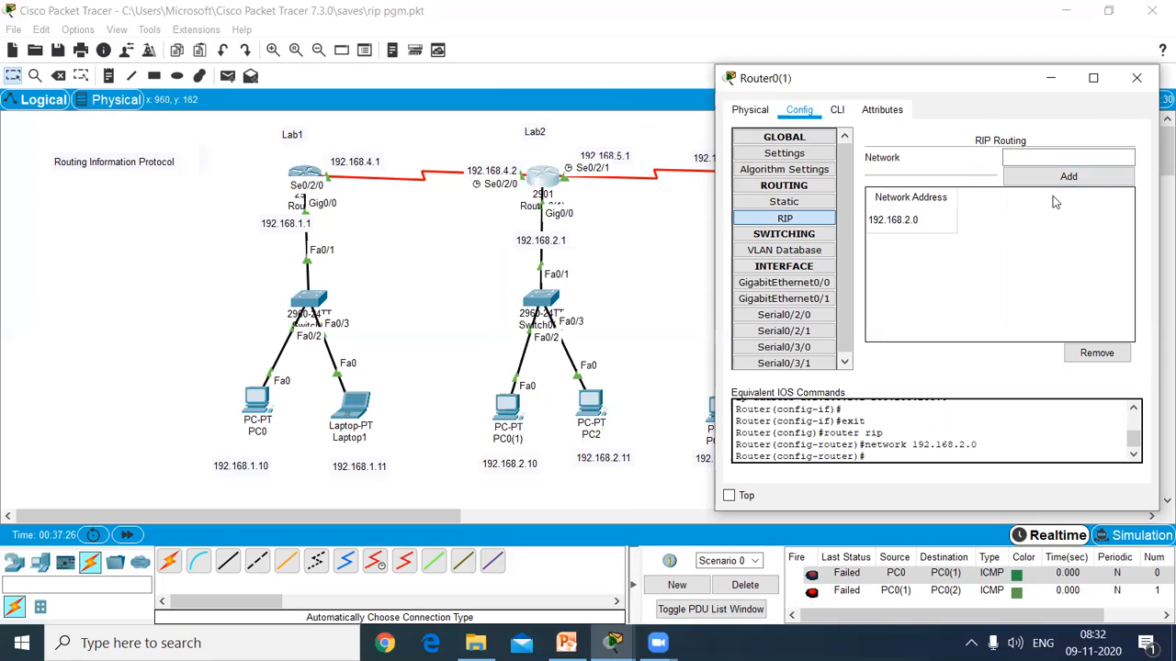
- Add networks 192.168.4.0 and 192.168.5.0 to the Lab2 router's RIP routing and close the router's configuration
{"action": "left_click", "coordinate": [1035, 154]}
{"action": "type", "text": "192.16"}
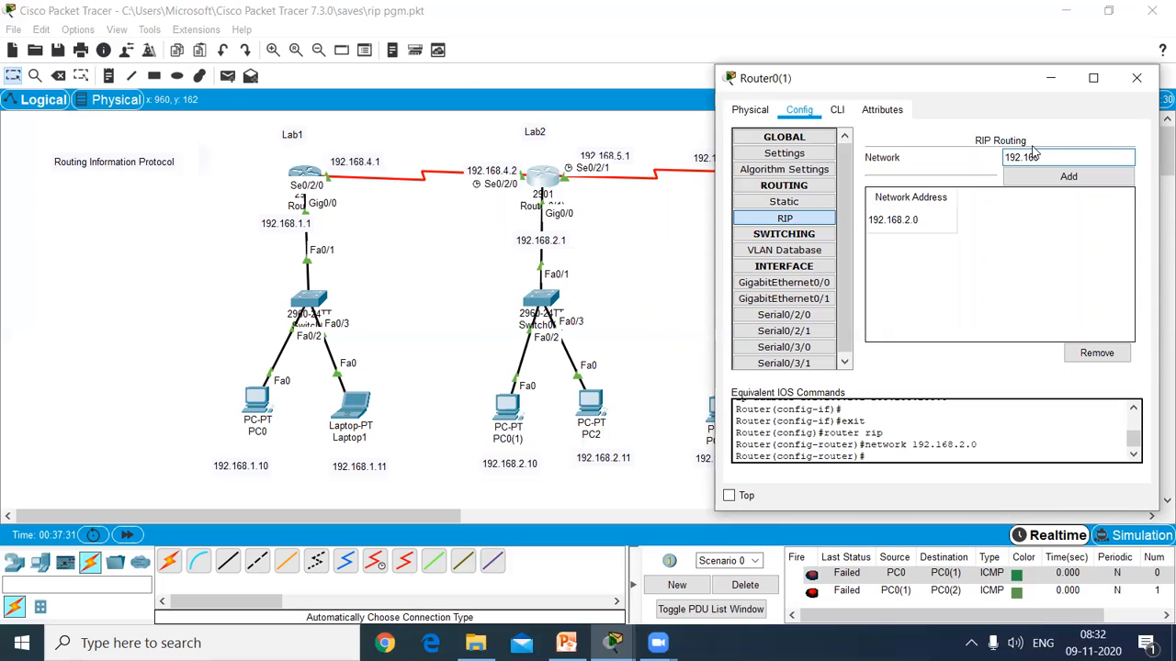
{"action": "type", "text": "8.2"}
{"action": "left_click", "coordinate": [1058, 179]}
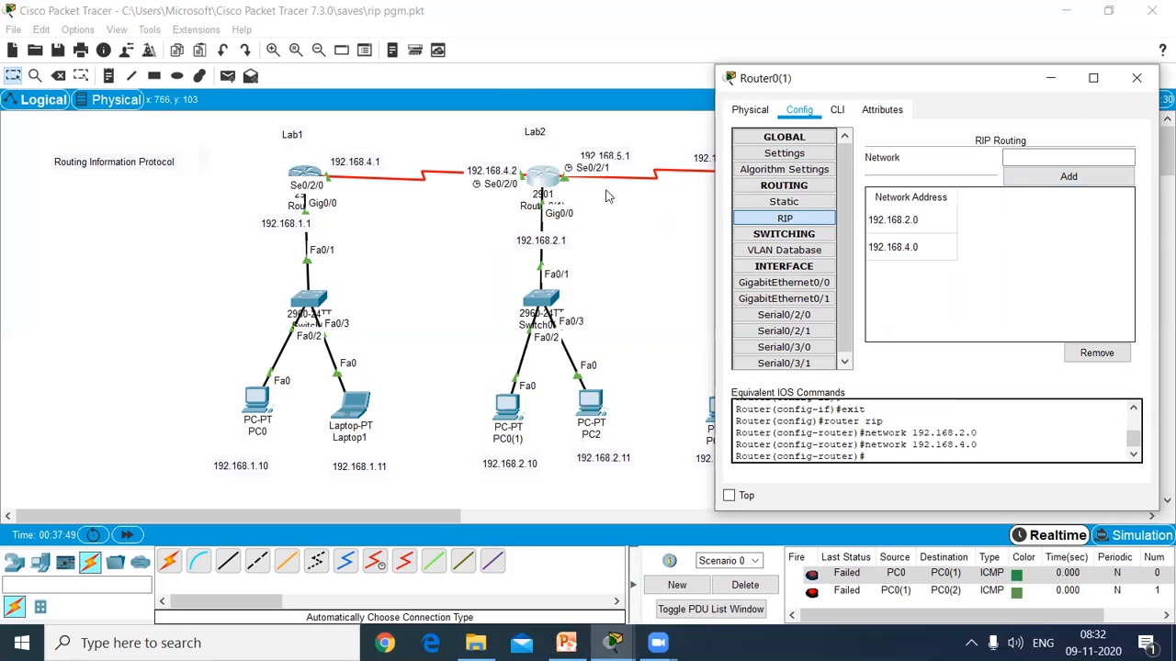
{"action": "left_click", "coordinate": [1034, 160]}
{"action": "type", "text": "192.168.5.0"}
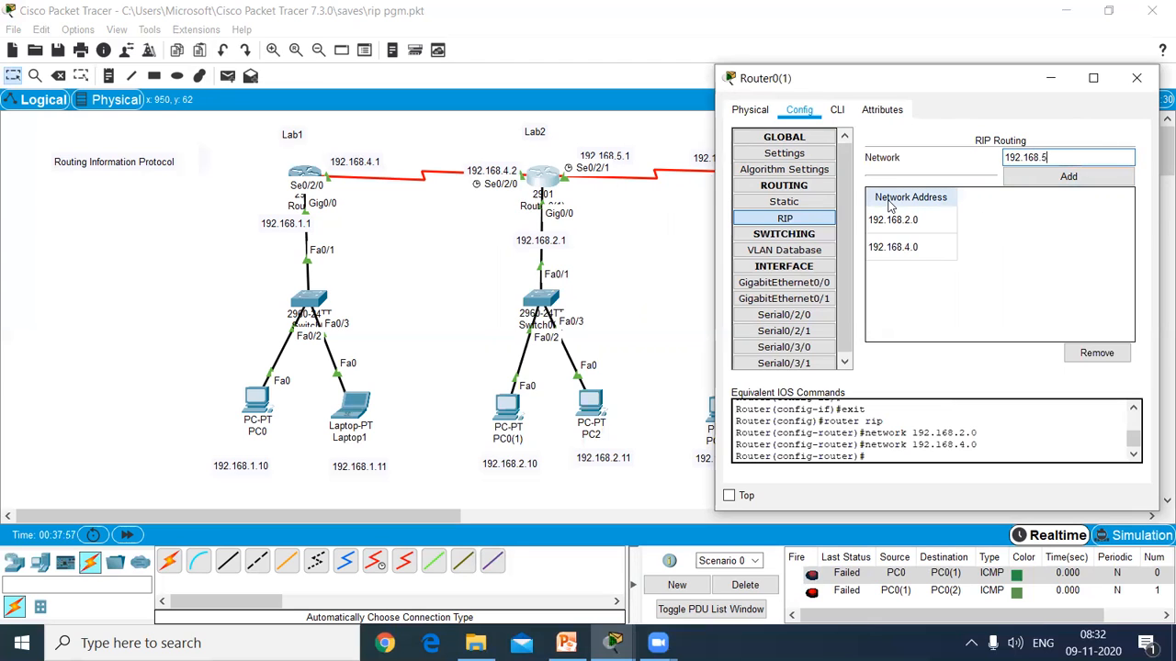
{"action": "left_click", "coordinate": [1066, 178]}
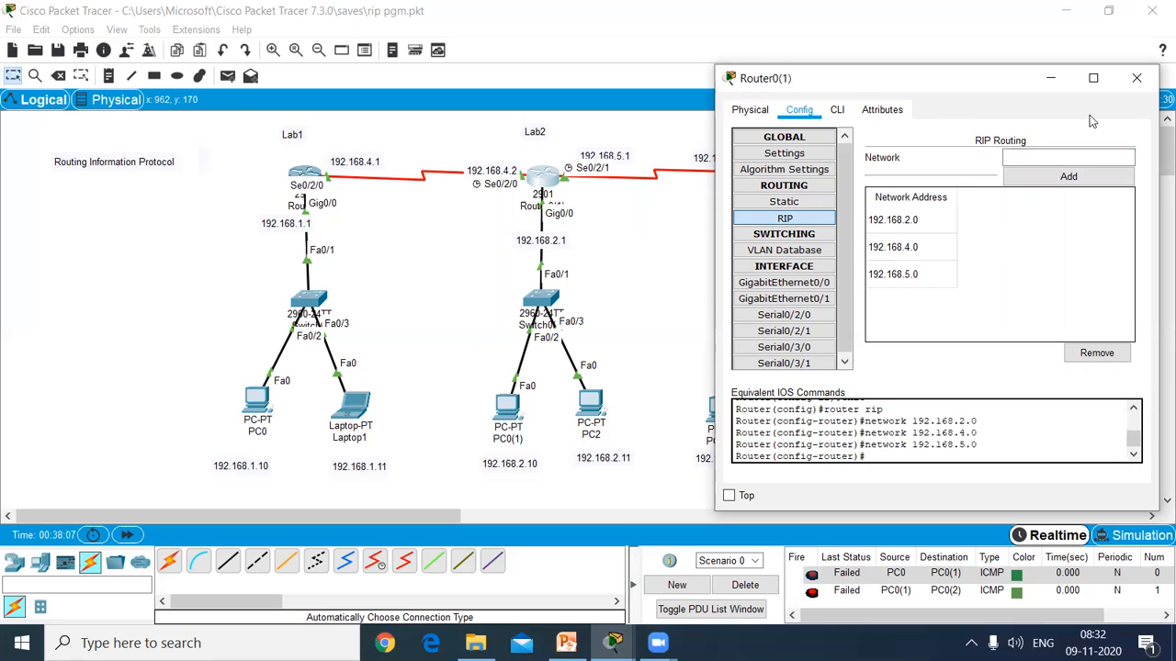
{"action": "left_click", "coordinate": [1136, 78]}
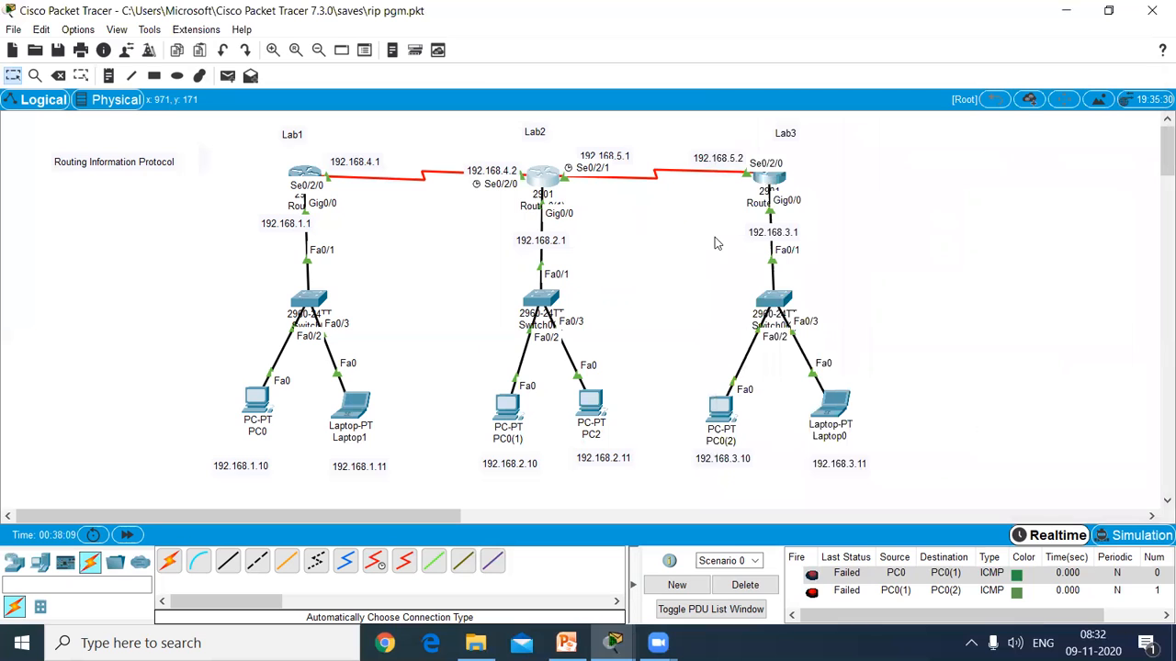
- Add network 192.168.3.0 to the Lab3 router's RIP routing configuration
{"action": "left_click", "coordinate": [784, 183]}
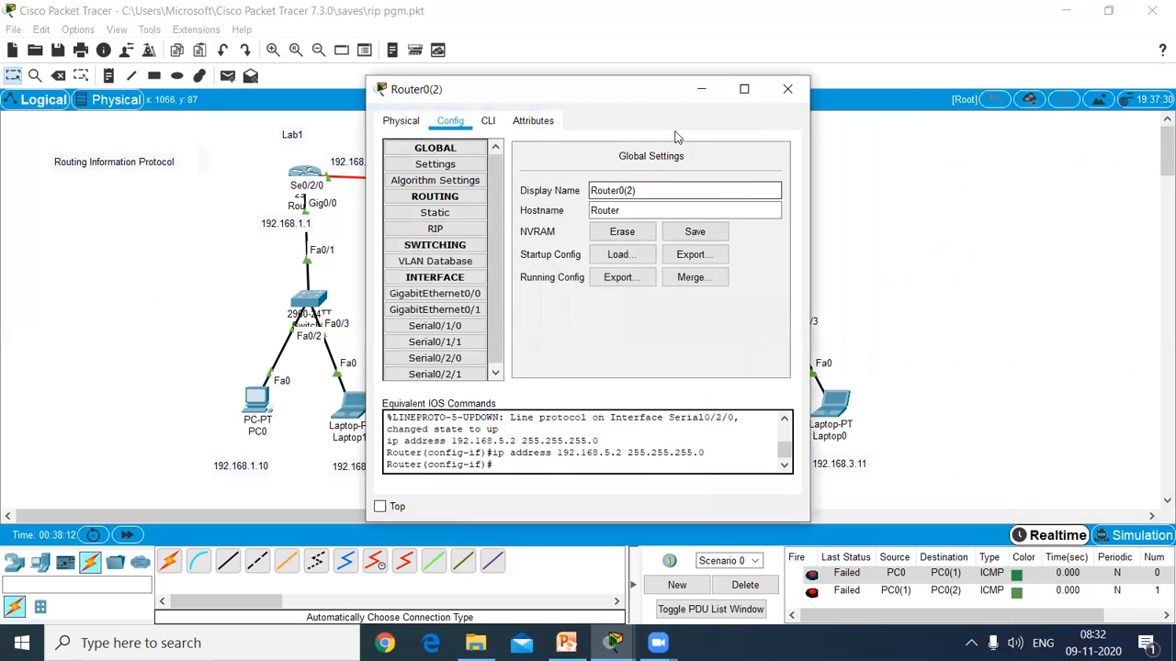
{"action": "left_click_drag", "start_coordinate": [634, 96], "coordinate": [348, 48]}
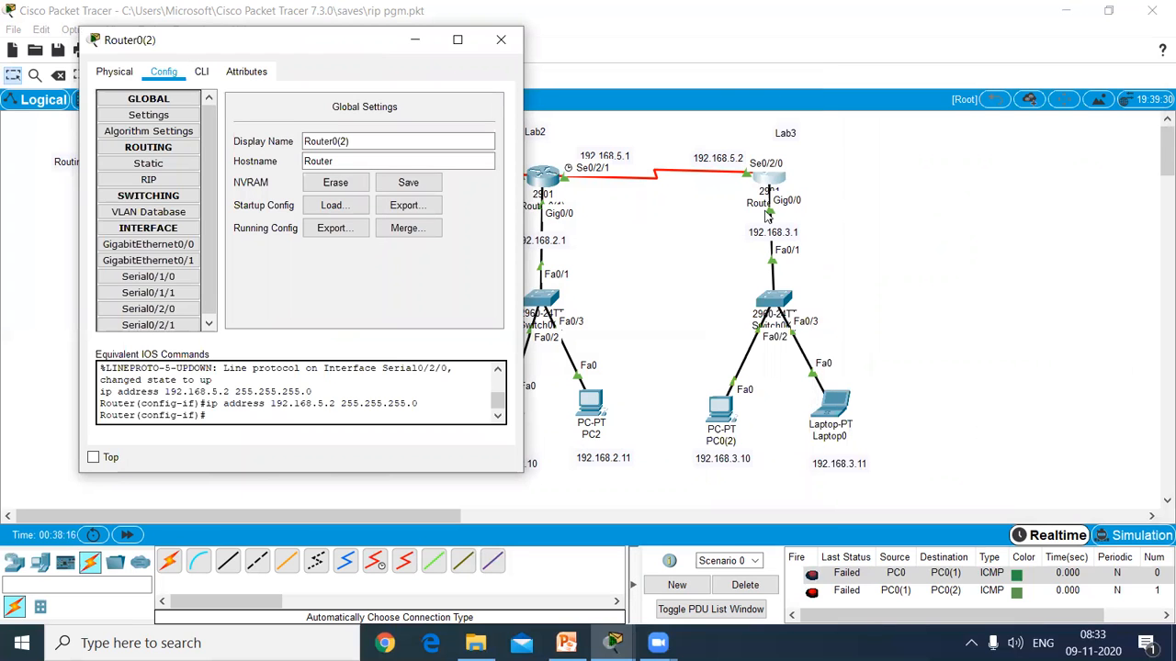
{"action": "left_click", "coordinate": [161, 182]}
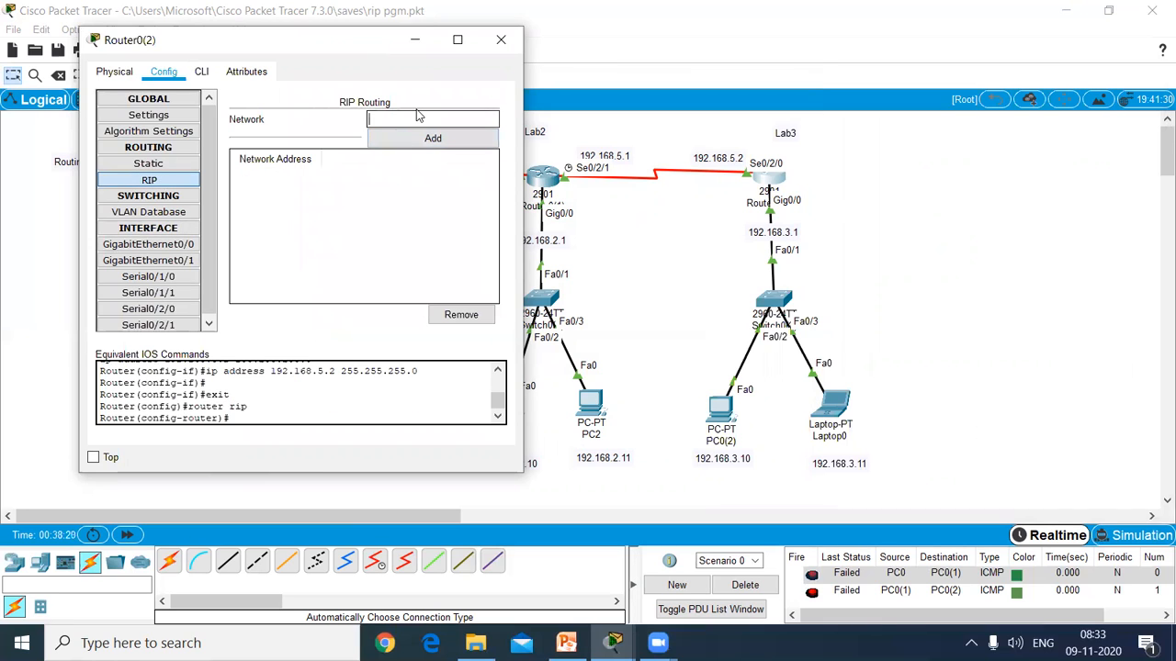
{"action": "type", "text": "192.168.3.0"}
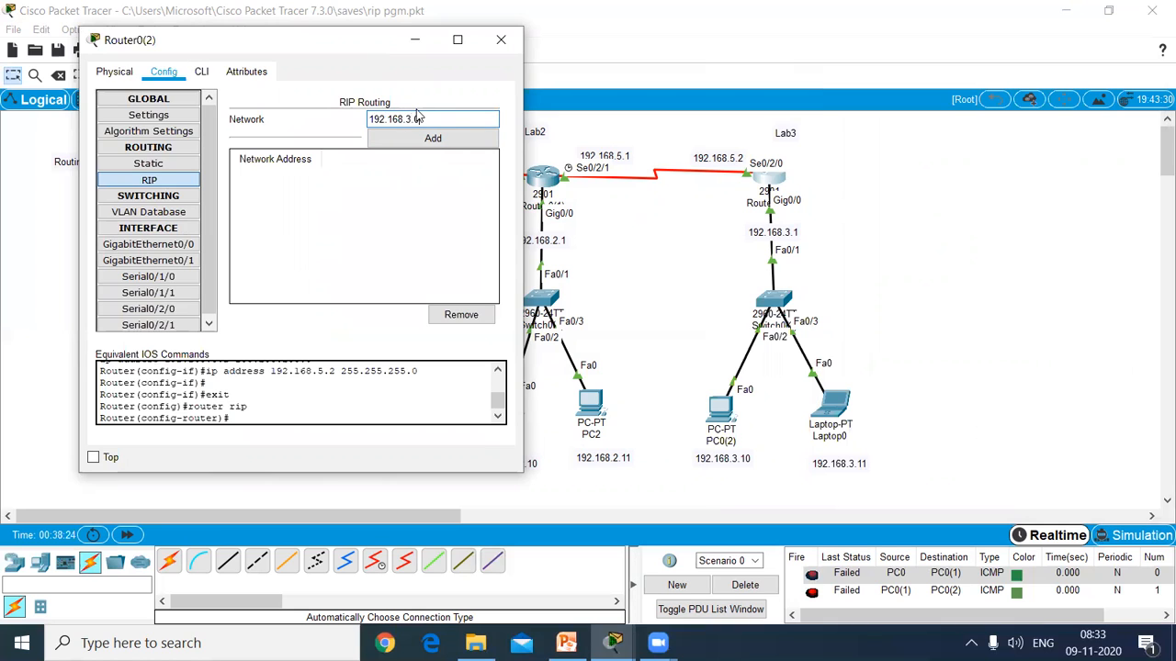
{"action": "left_click", "coordinate": [432, 137]}
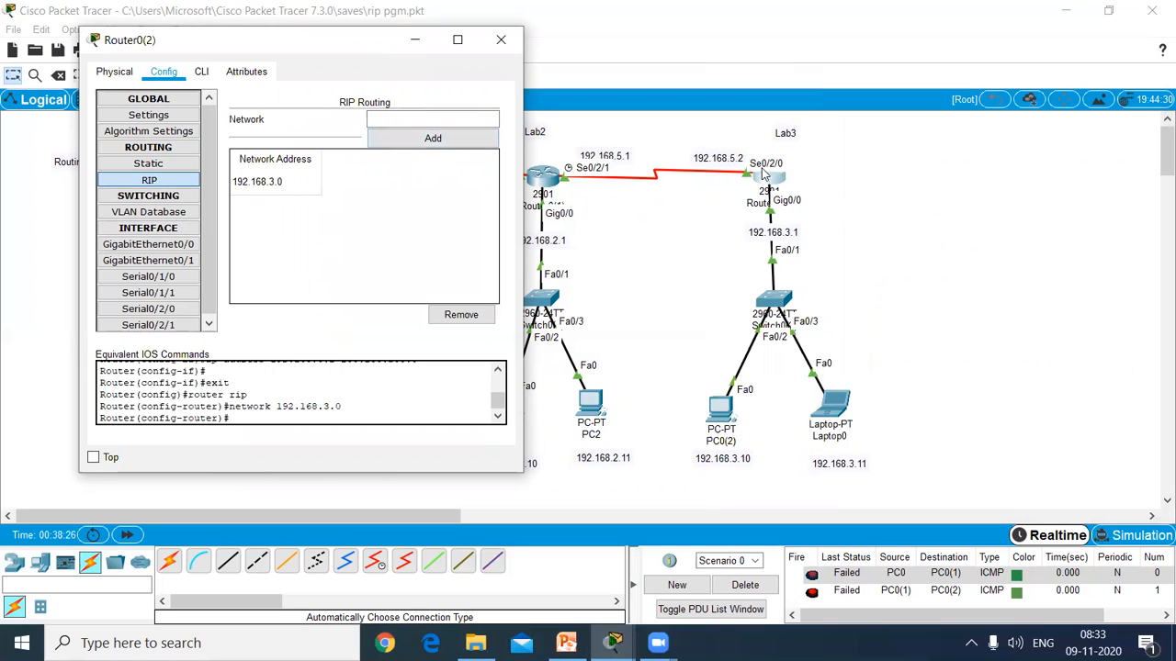
- Add network 192.168.5.0 to the Lab3 router's RIP routing and close the router's configuration
{"action": "left_click", "coordinate": [468, 126]}
{"action": "type", "text": "192.168.5.0"}
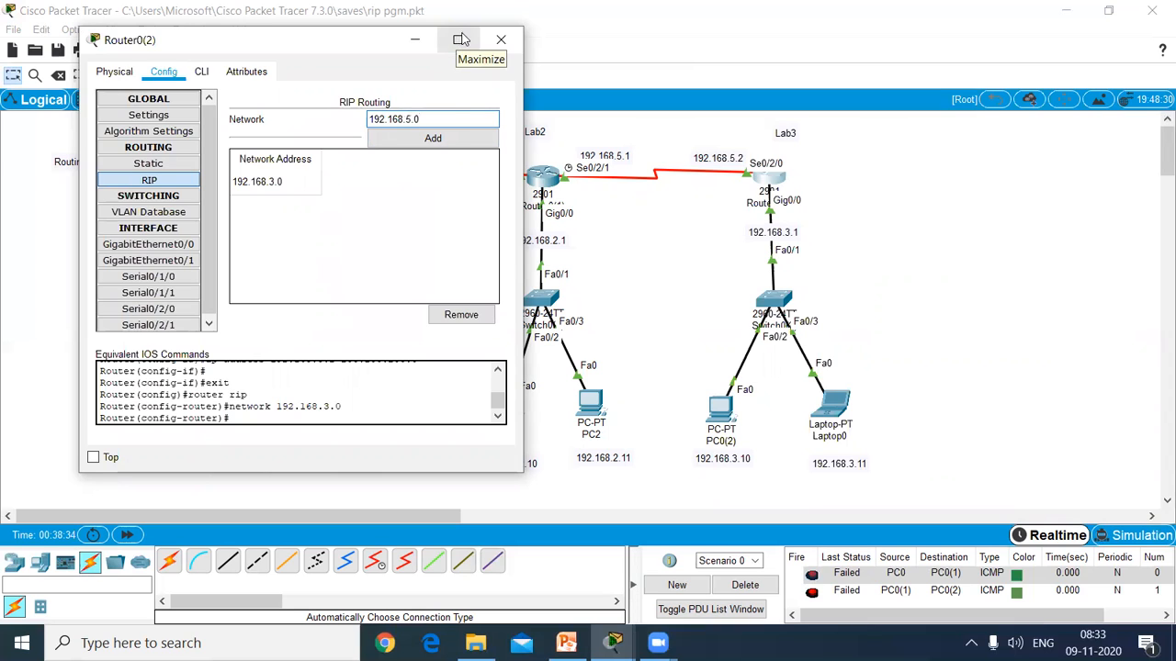
{"action": "left_click", "coordinate": [444, 139]}
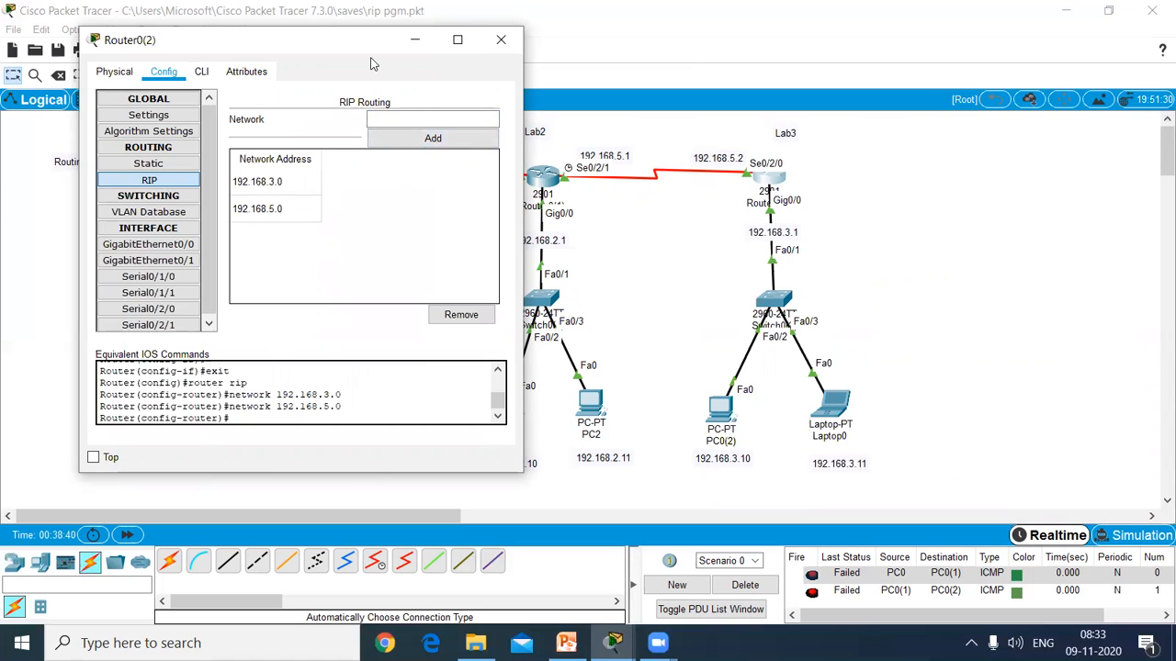
{"action": "left_click", "coordinate": [501, 39]}
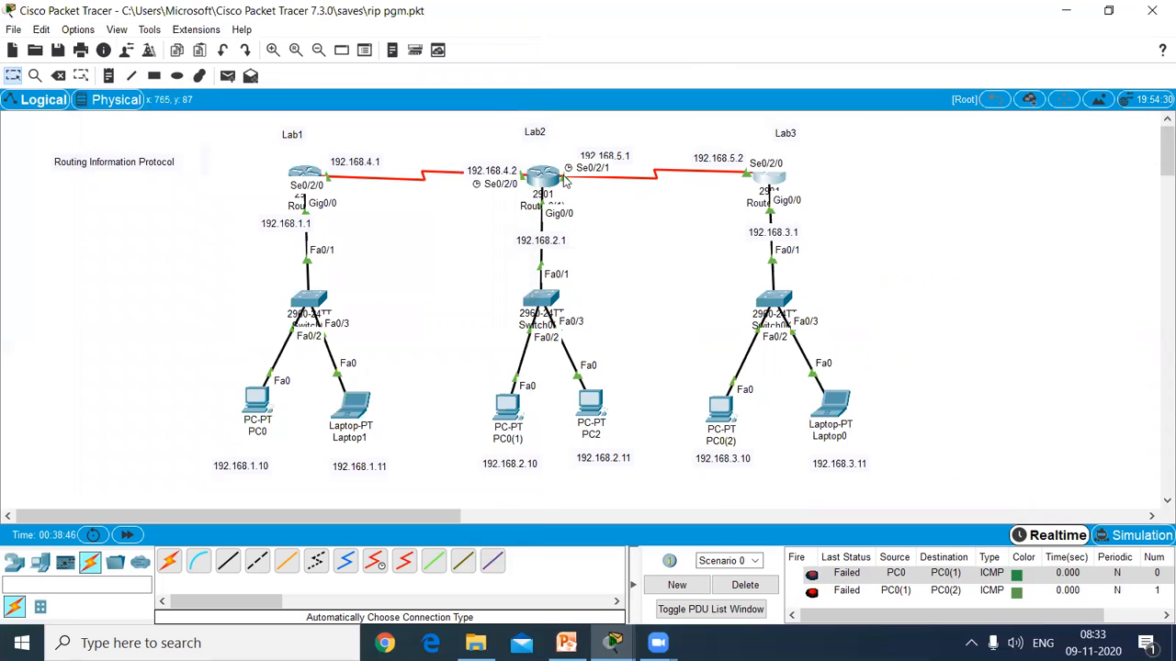
- Clear the PDU list and test between labs with simple PDUs from PC0 to PC0(1) and from PC0 to PC0(2)
{"action": "left_click", "coordinate": [745, 585]}
{"action": "left_click", "coordinate": [227, 75]}
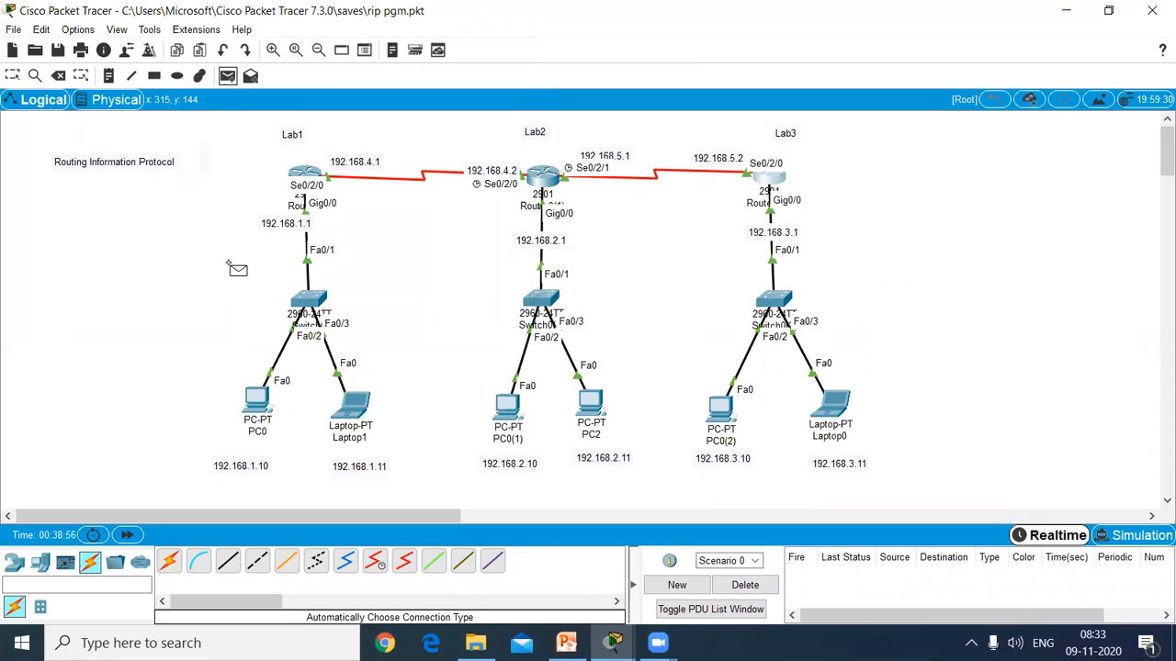
{"action": "left_click", "coordinate": [261, 407]}
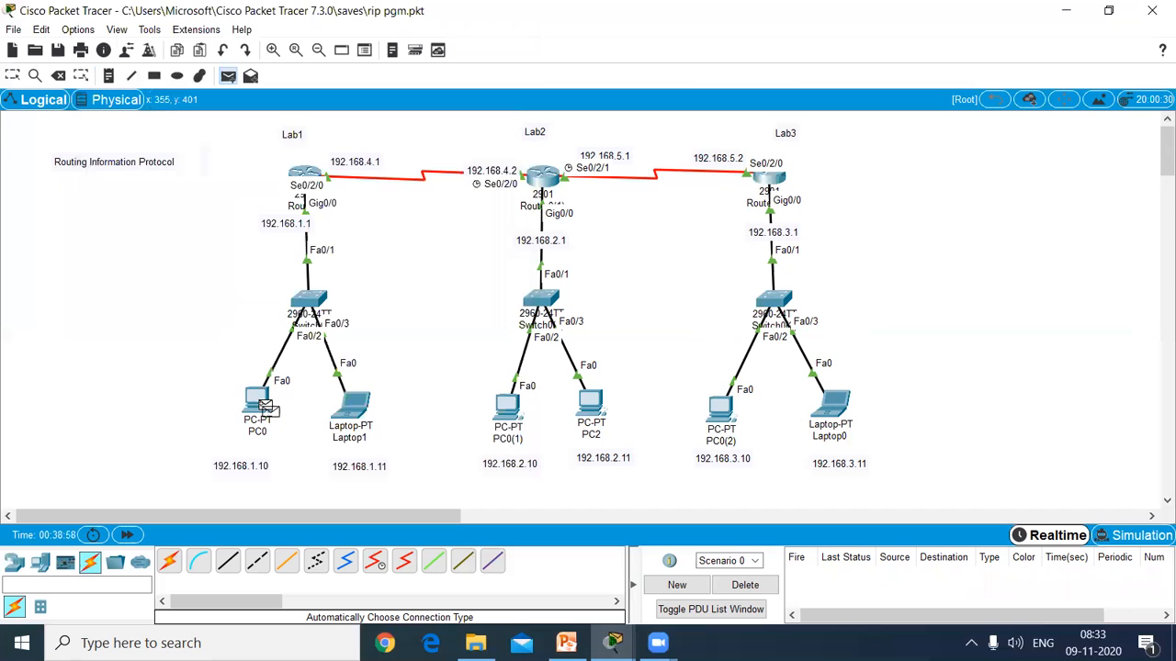
{"action": "left_click", "coordinate": [505, 406]}
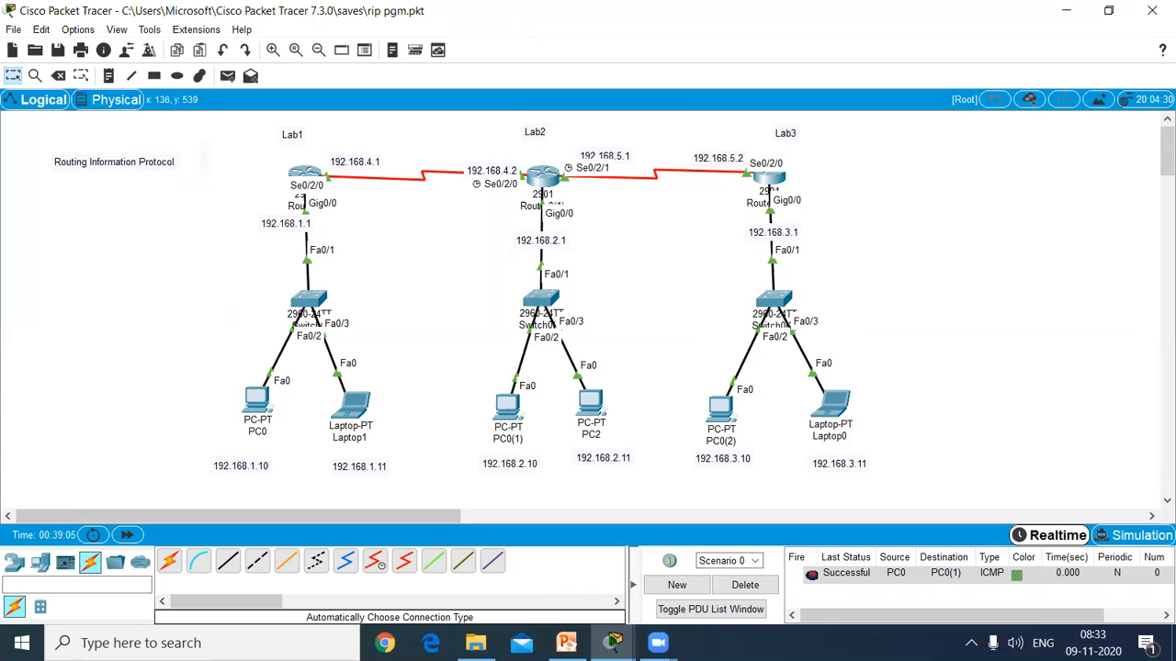
{"action": "left_click", "coordinate": [227, 75]}
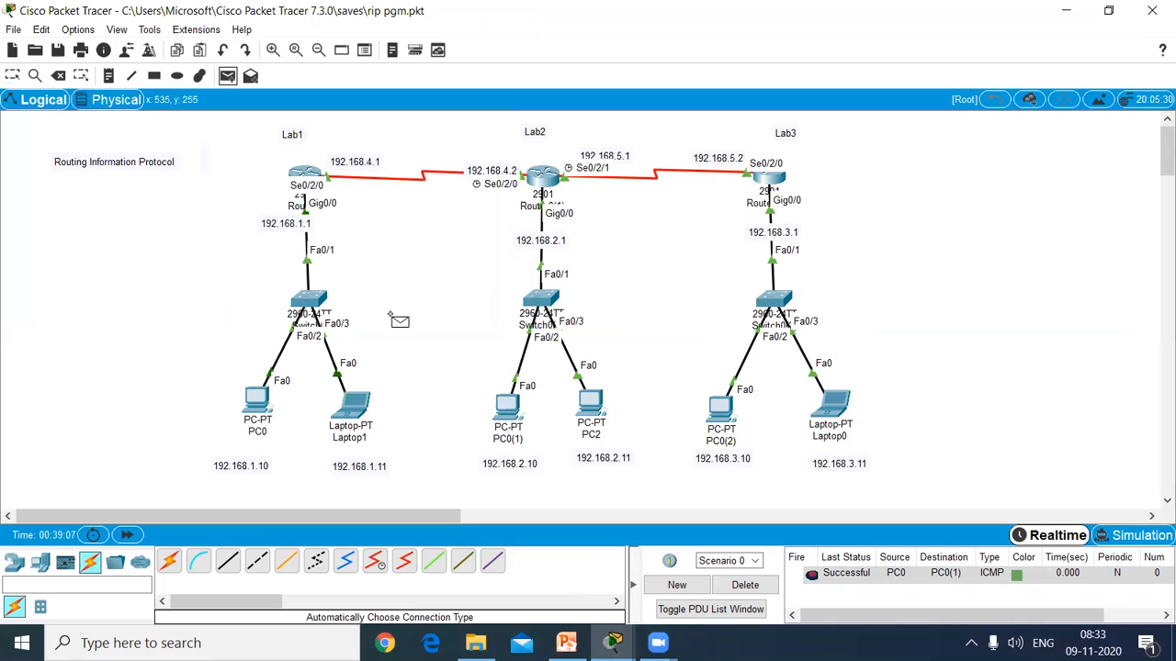
{"action": "left_click", "coordinate": [257, 409]}
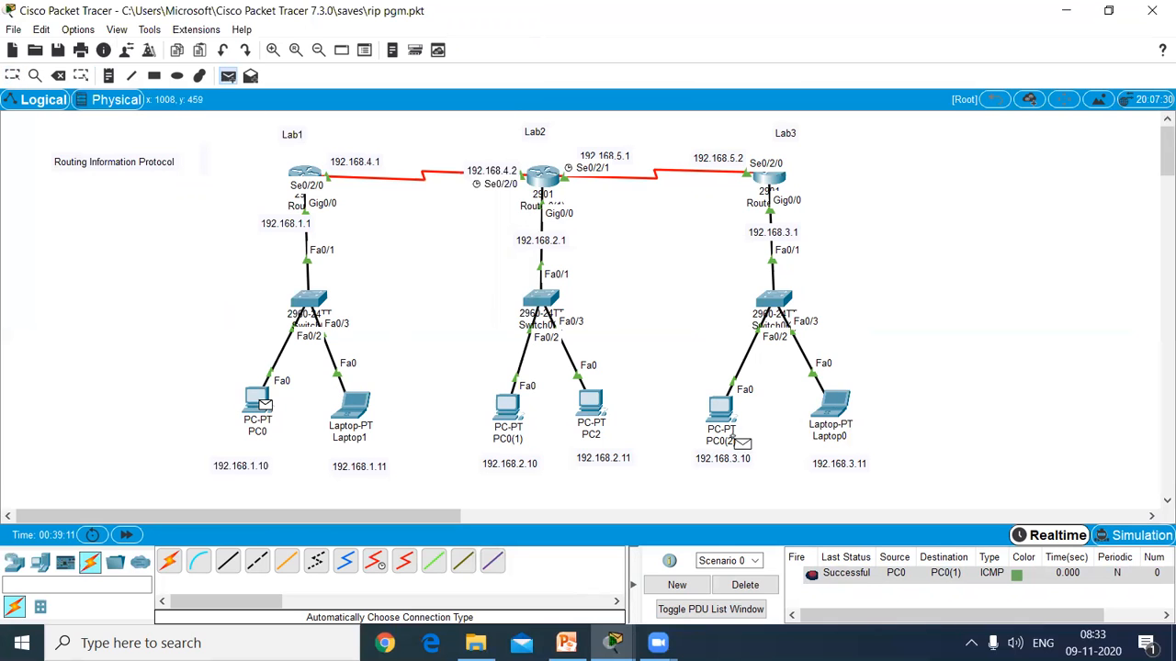
{"action": "left_click", "coordinate": [728, 415]}
{"action": "mouse_move", "coordinate": [733, 419]}
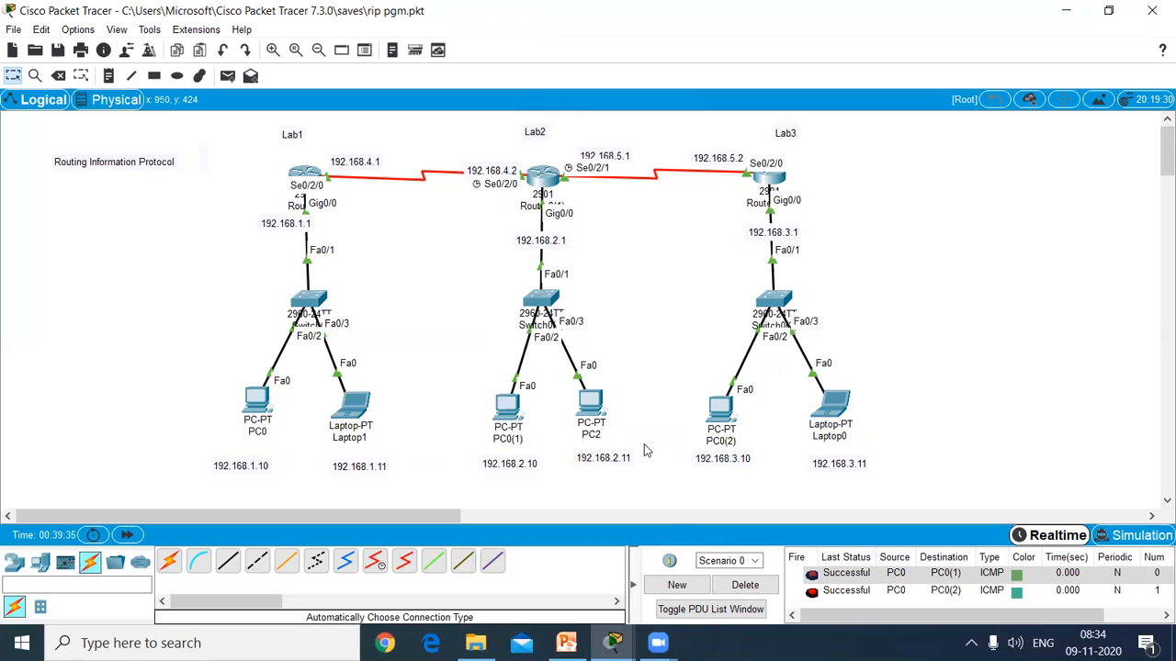
- Clear the PDU list and test from Lab1 to Lab3 with simple PDUs from PC0 to Laptop0 and to PC0(2)
{"action": "left_click", "coordinate": [746, 585]}
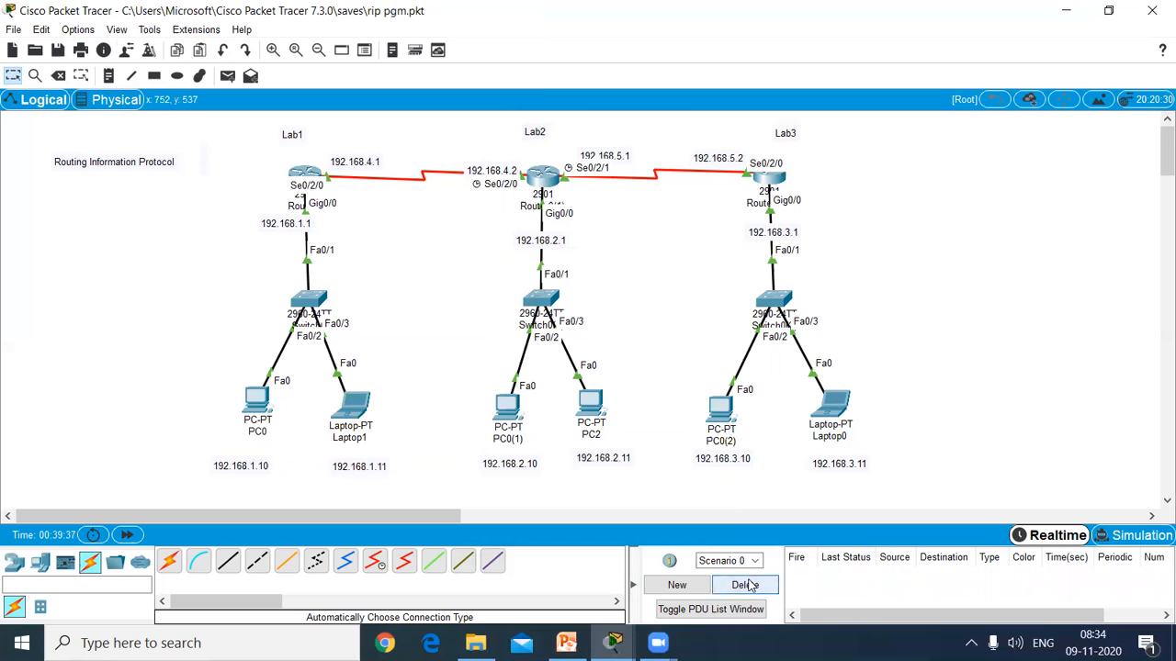
{"action": "left_click", "coordinate": [226, 76]}
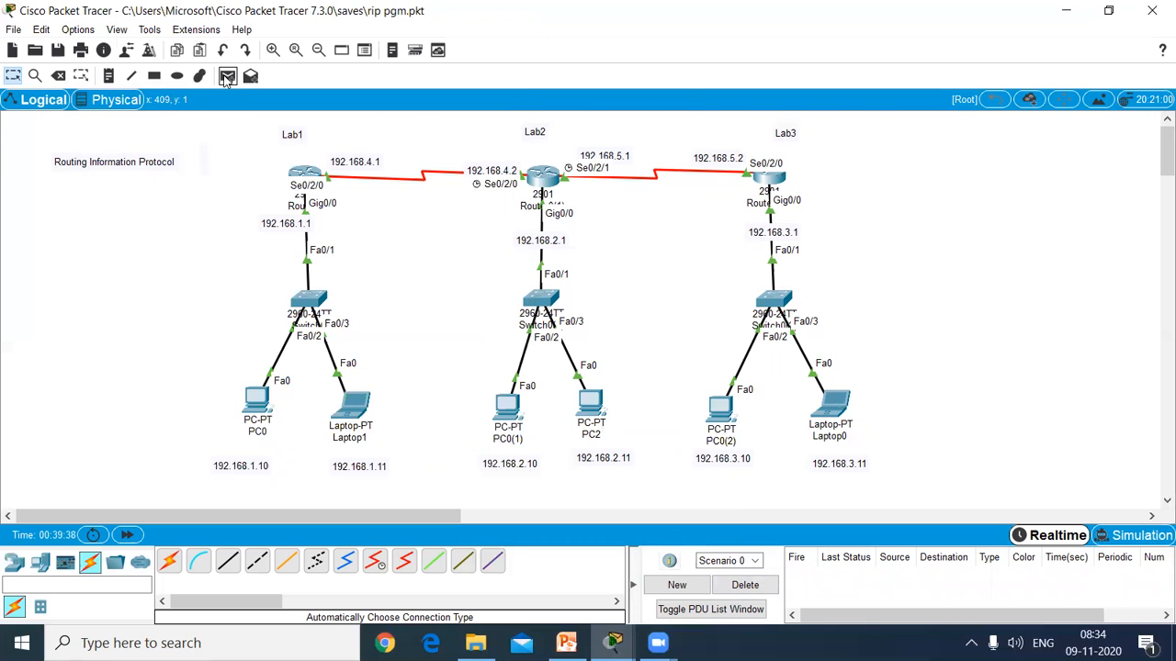
{"action": "left_click", "coordinate": [256, 403]}
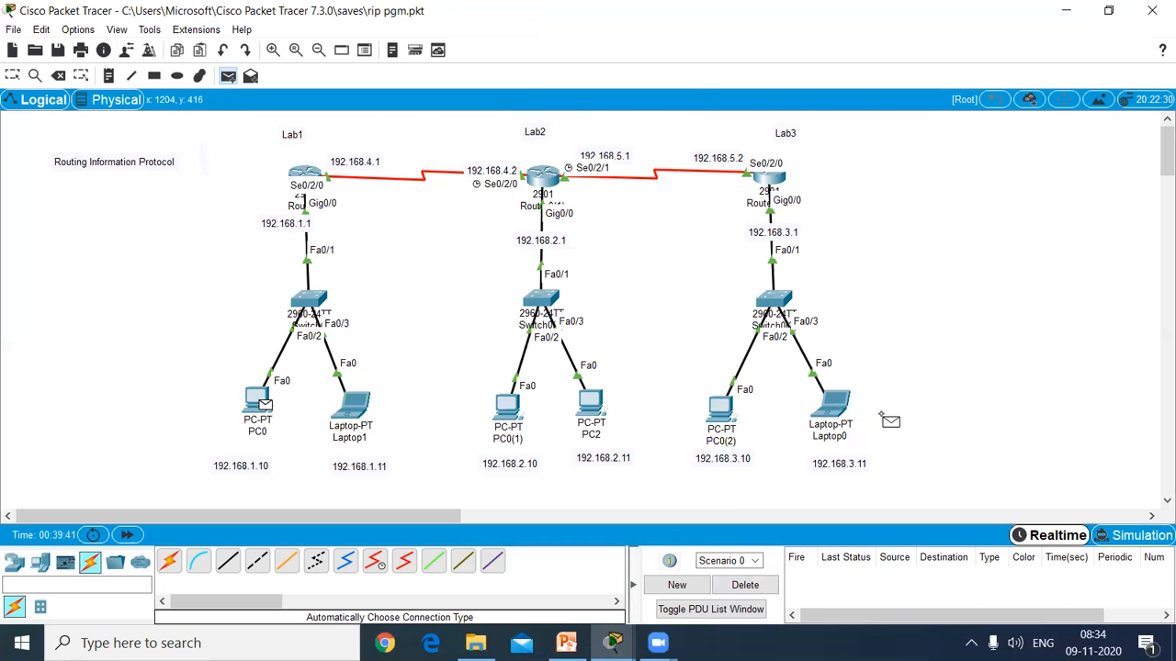
{"action": "left_click", "coordinate": [834, 404]}
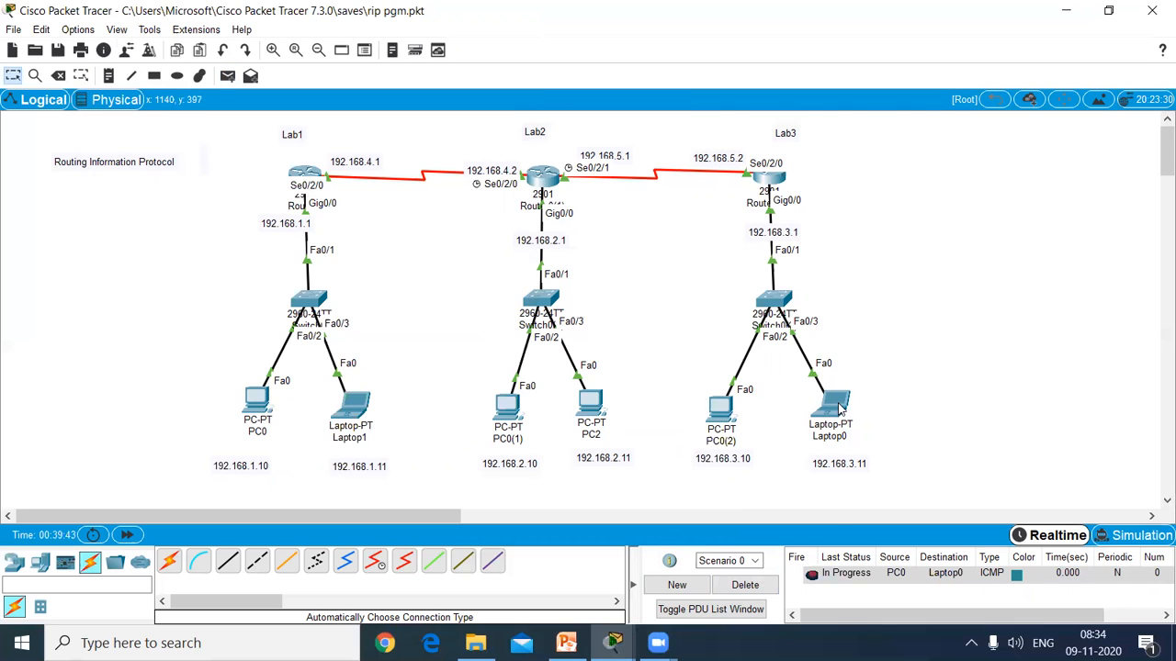
{"action": "left_click", "coordinate": [227, 75]}
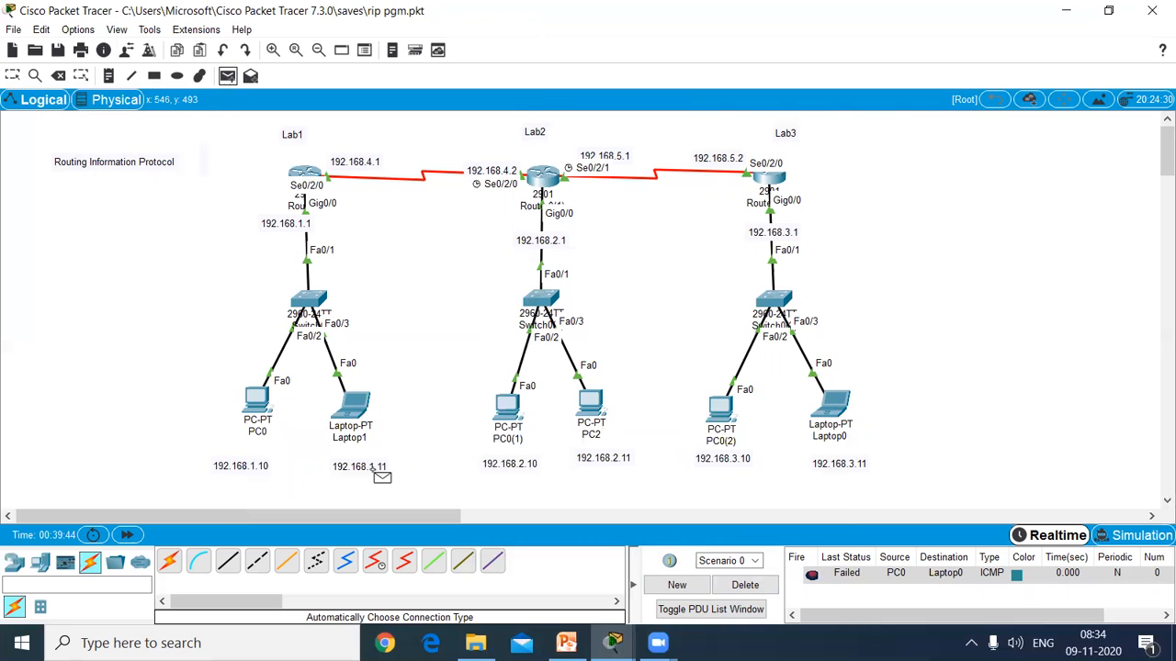
{"action": "left_click", "coordinate": [258, 404]}
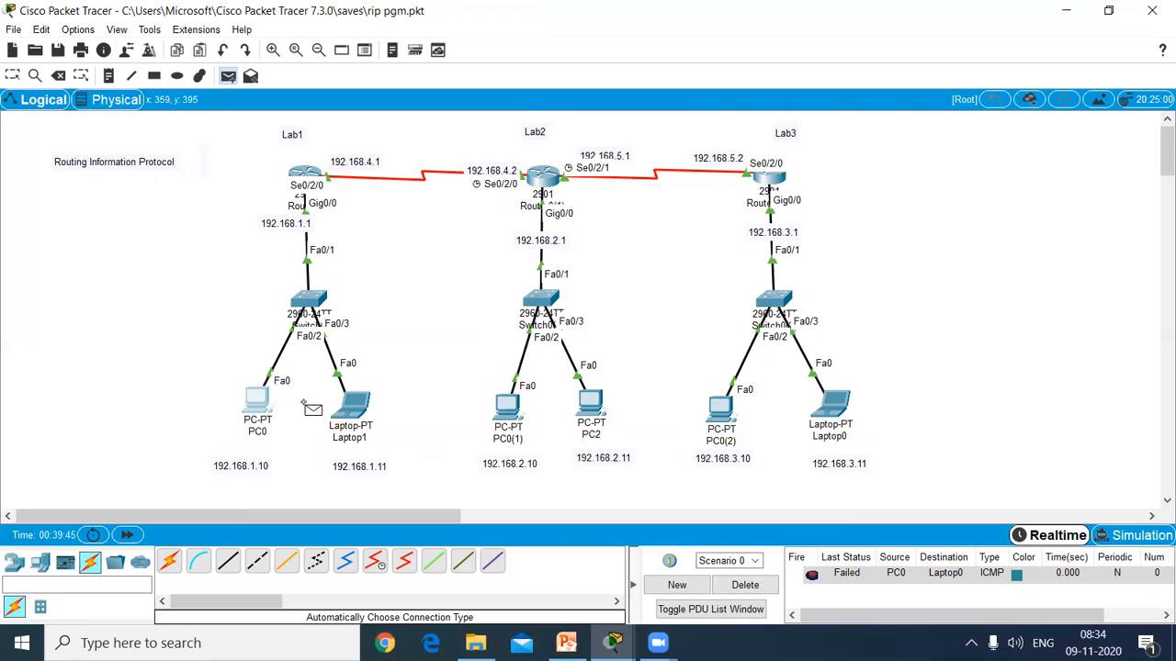
{"action": "left_click", "coordinate": [722, 408]}
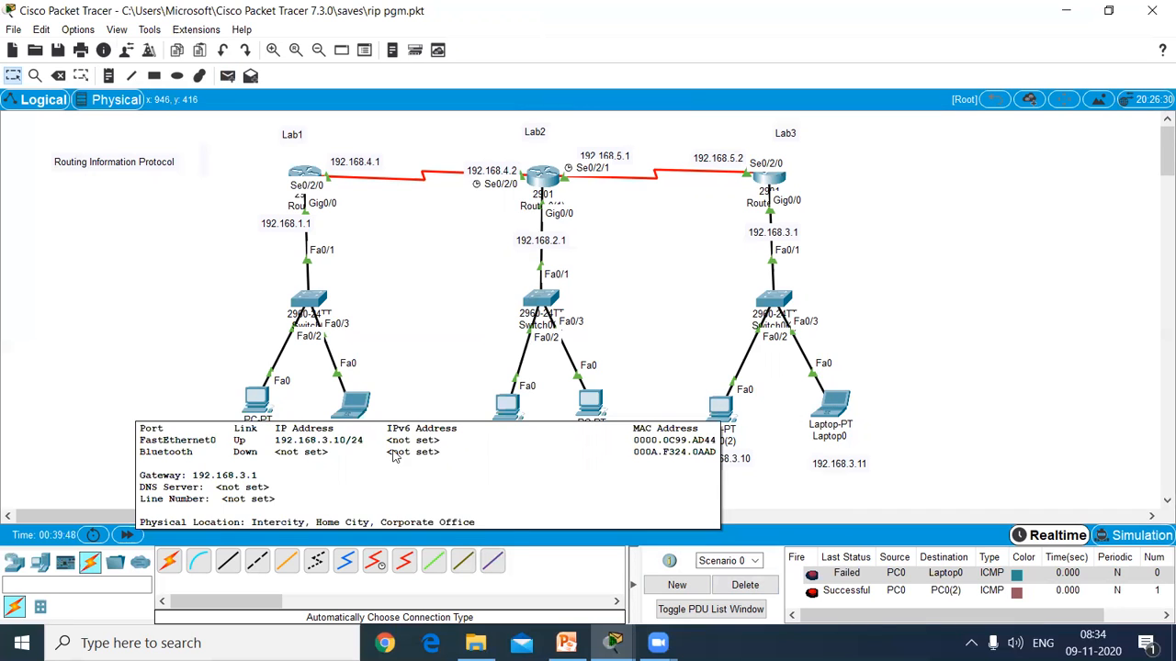
- Replace the listed PDUs with a simple PDU from PC0(1) to itself and switch to simulation mode
{"action": "left_click", "coordinate": [745, 585]}
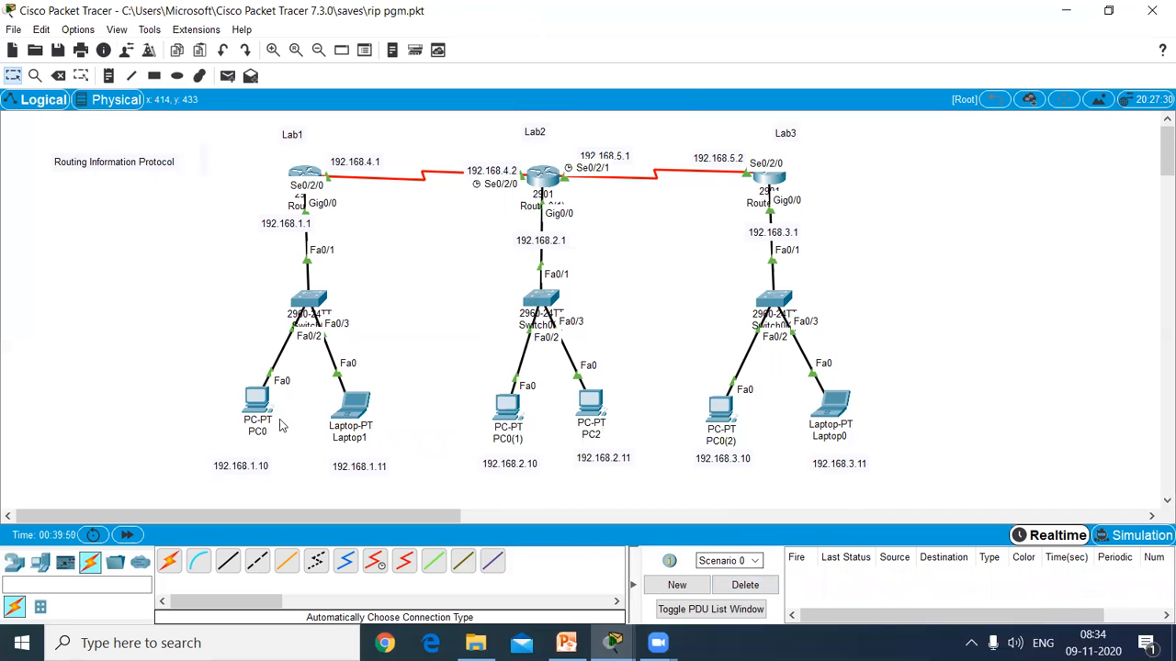
{"action": "left_click", "coordinate": [228, 77]}
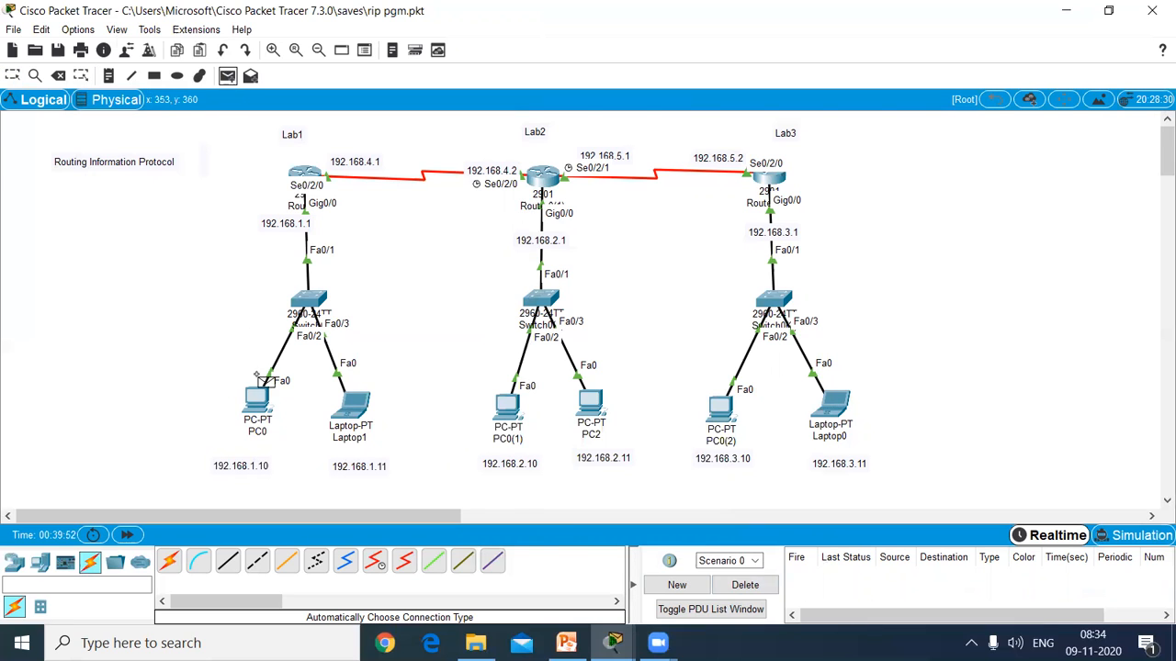
{"action": "left_click", "coordinate": [509, 409]}
{"action": "left_click", "coordinate": [507, 411]}
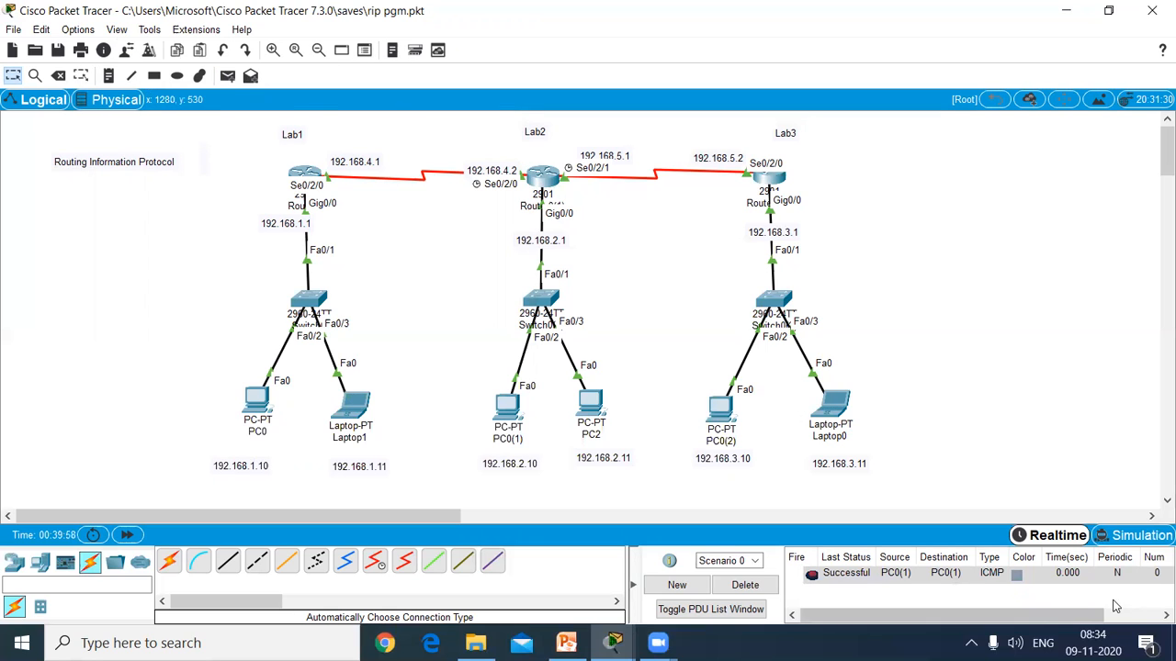
{"action": "left_click", "coordinate": [1141, 537]}
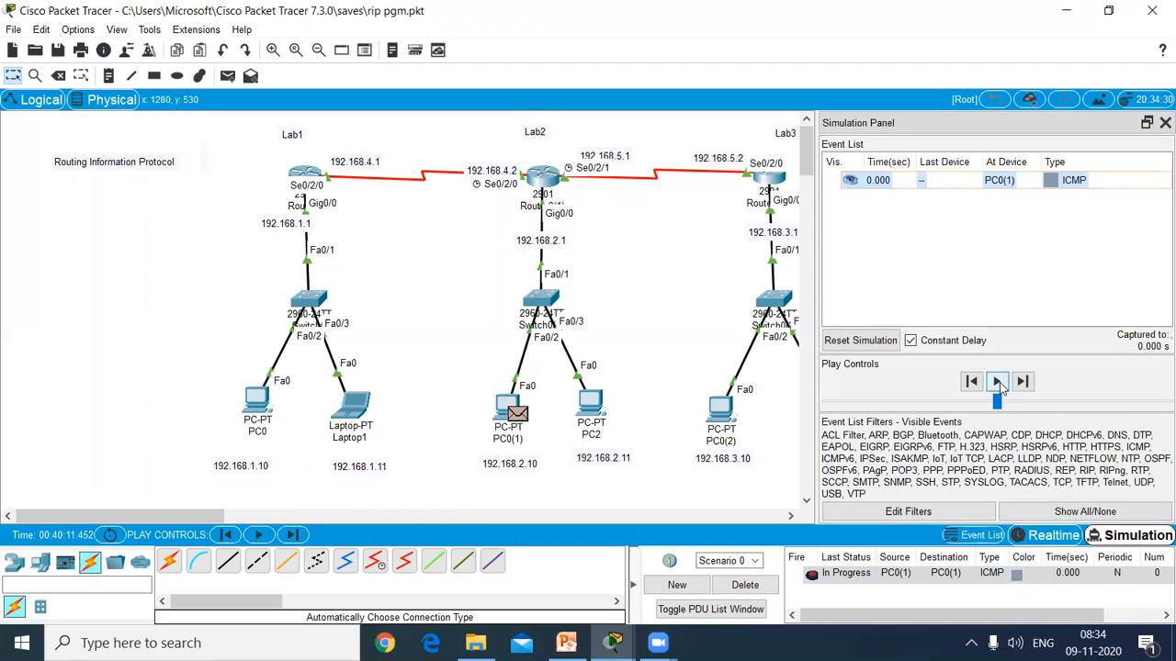
- Play the PC0(1) PDU simulation, floating the simulation panel over the workspace, and return to realtime mode
{"action": "left_click", "coordinate": [998, 384]}
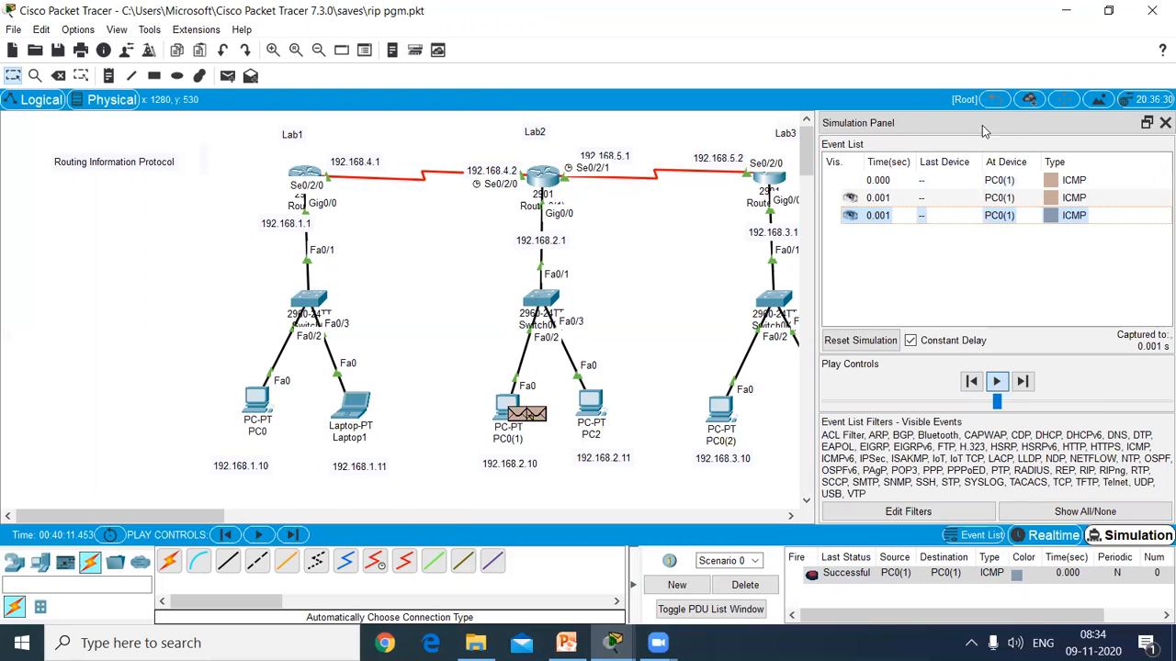
{"action": "left_click_drag", "start_coordinate": [916, 125], "coordinate": [654, 90]}
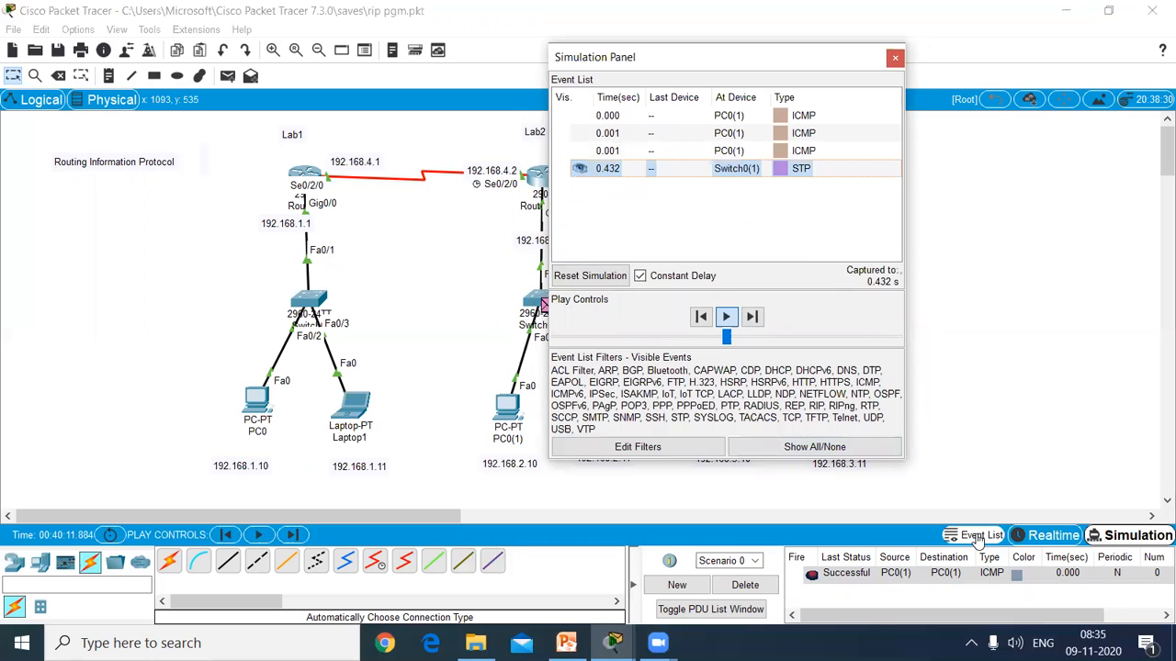
{"action": "left_click", "coordinate": [1045, 538]}
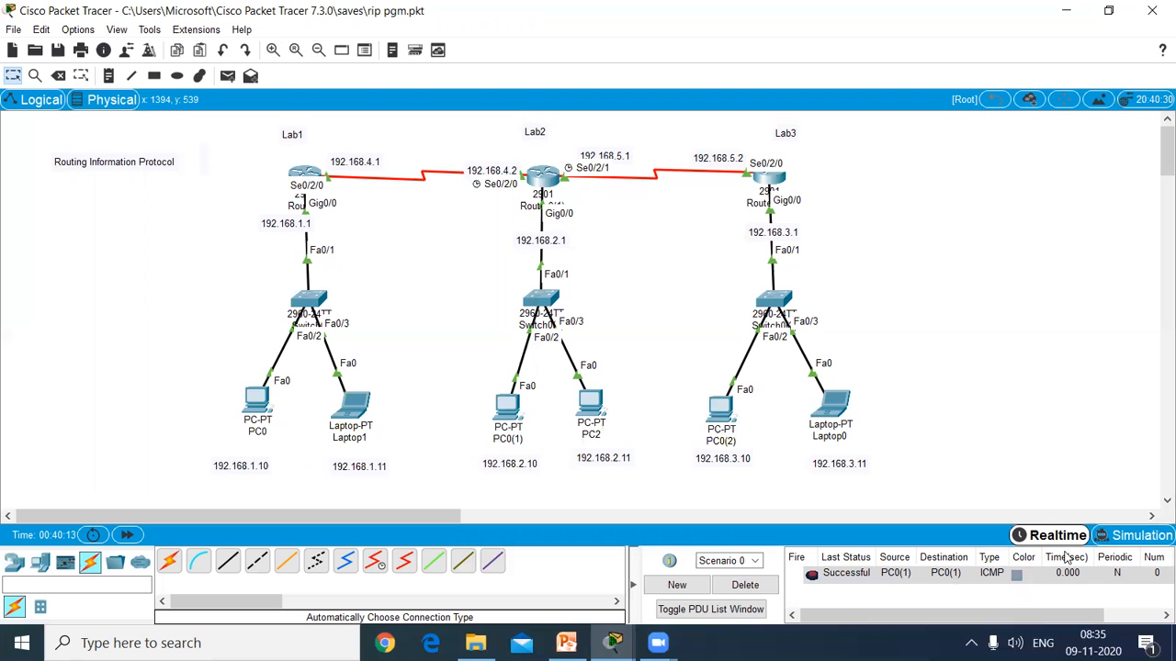
- Replay the PC0(1) PDU in simulation mode and close the simulation panel
{"action": "left_click", "coordinate": [1130, 538]}
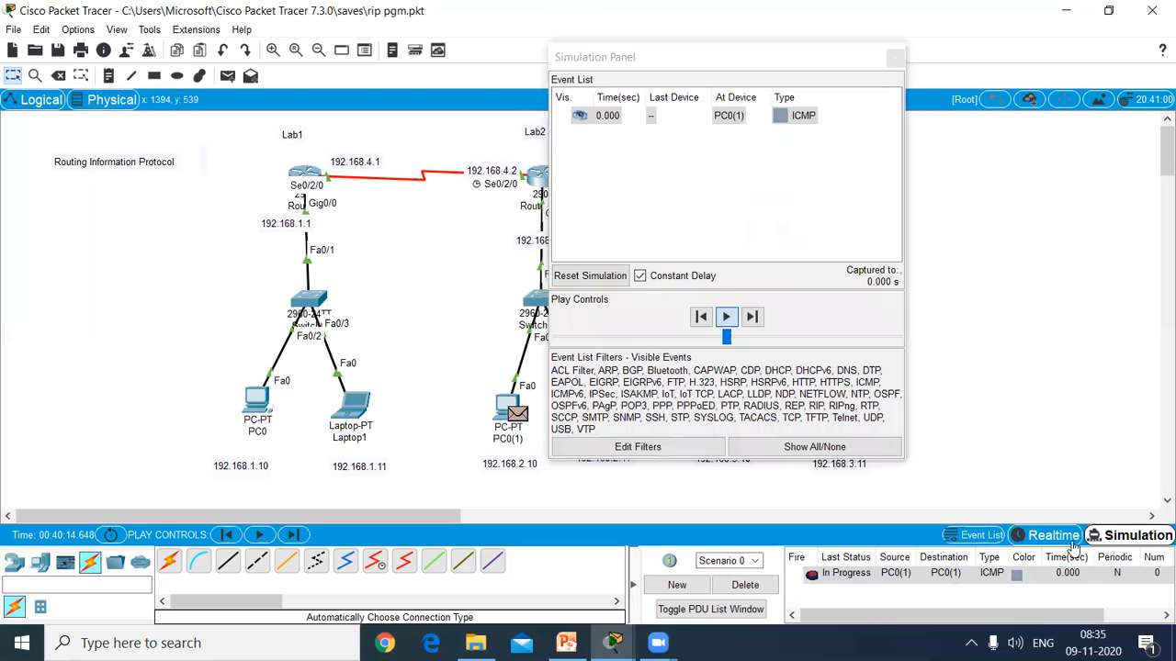
{"action": "left_click", "coordinate": [726, 321]}
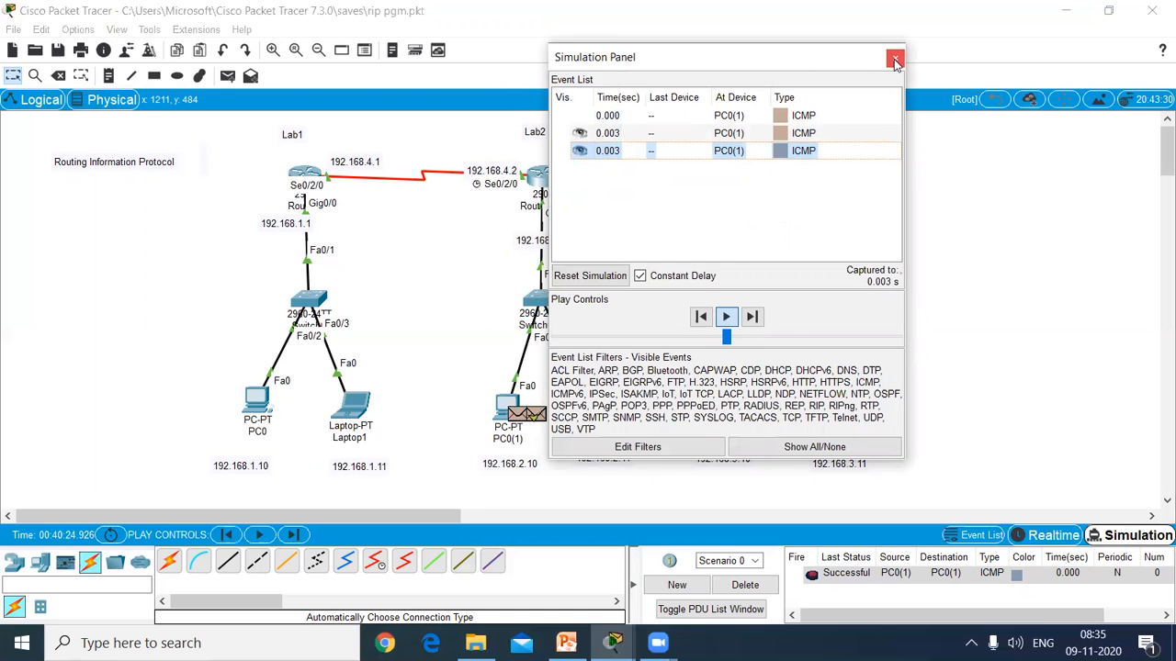
{"action": "left_click", "coordinate": [893, 58]}
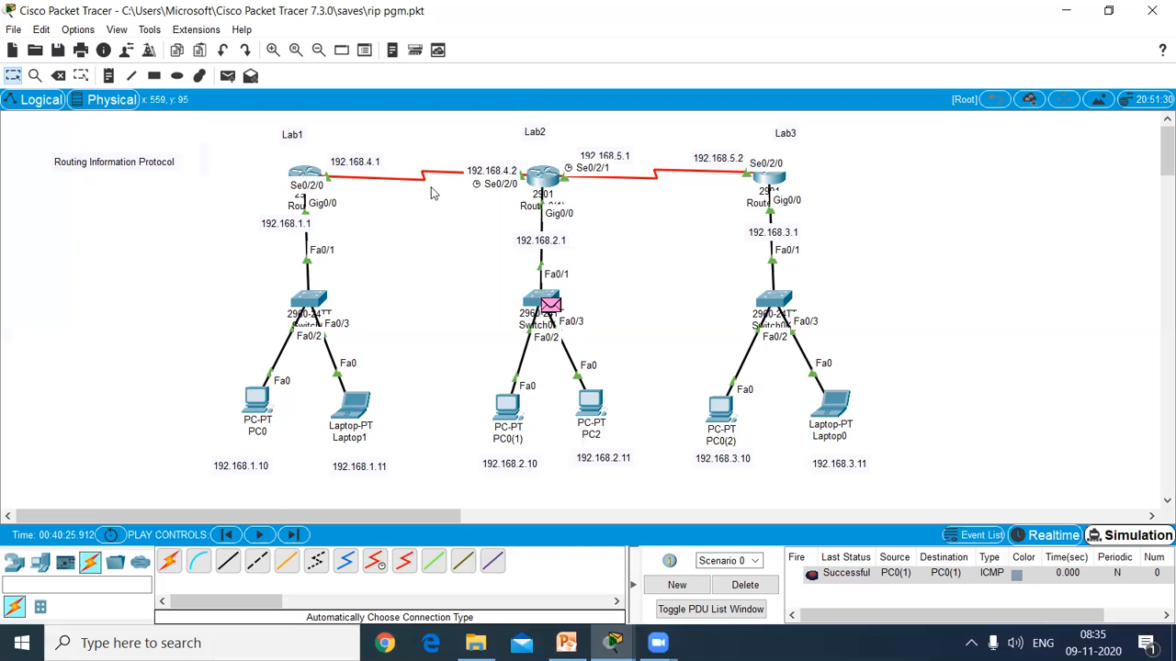
- Select the Lab1 router and switch the network back to realtime mode
{"action": "mouse_move", "coordinate": [476, 643]}
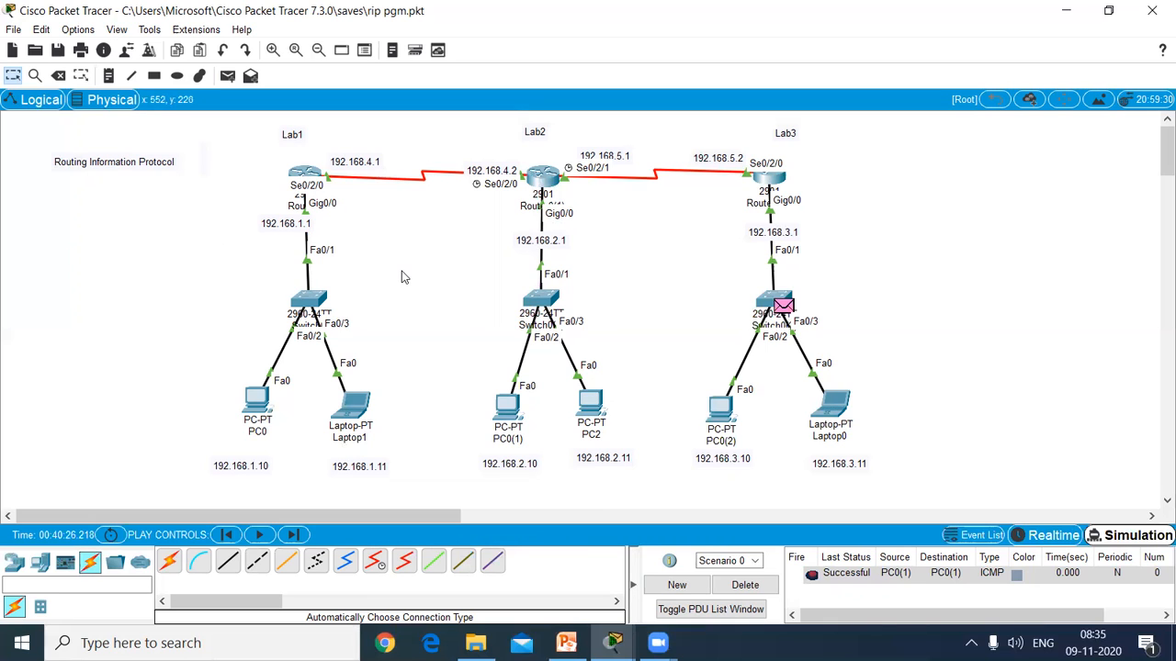
{"action": "left_click", "coordinate": [309, 173]}
{"action": "left_click", "coordinate": [1050, 540]}
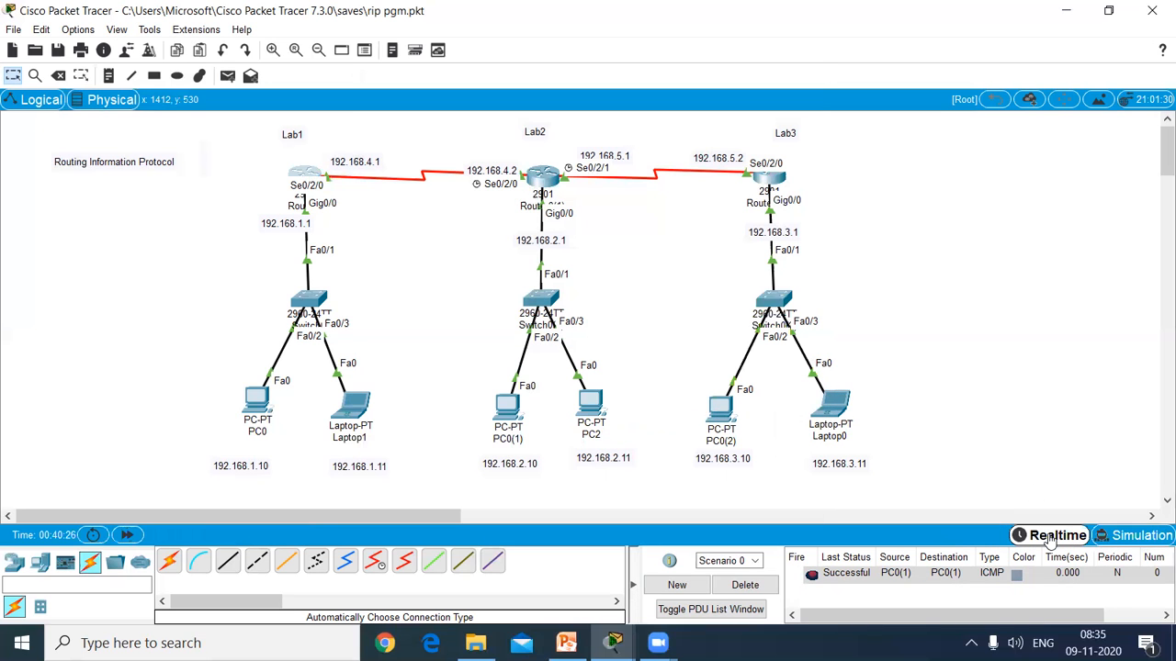